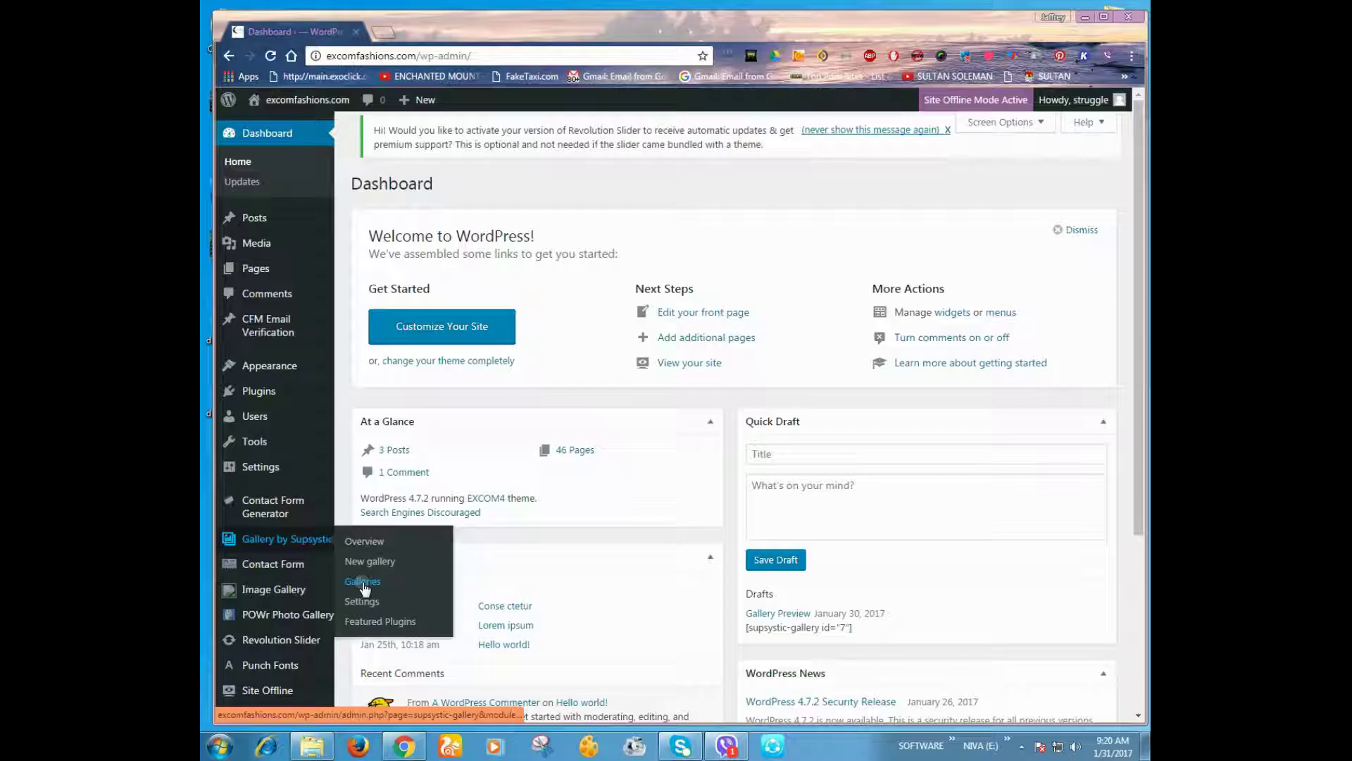
# Open the Supsystic galleries list and delete the gallery named "Photo Gallery - 1"
pyautogui.click(364, 584)
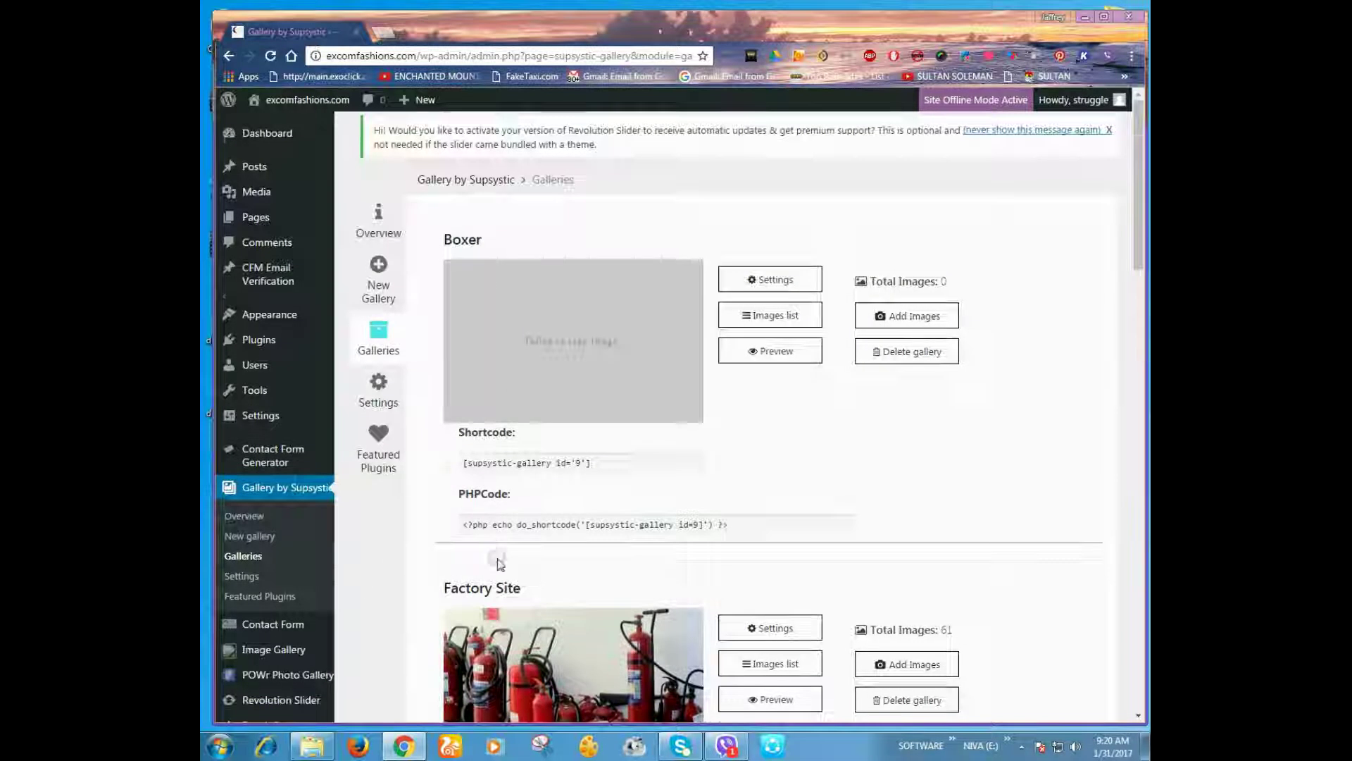
pyautogui.scroll(-2, 442, 438)
pyautogui.scroll(-4, 556, 523)
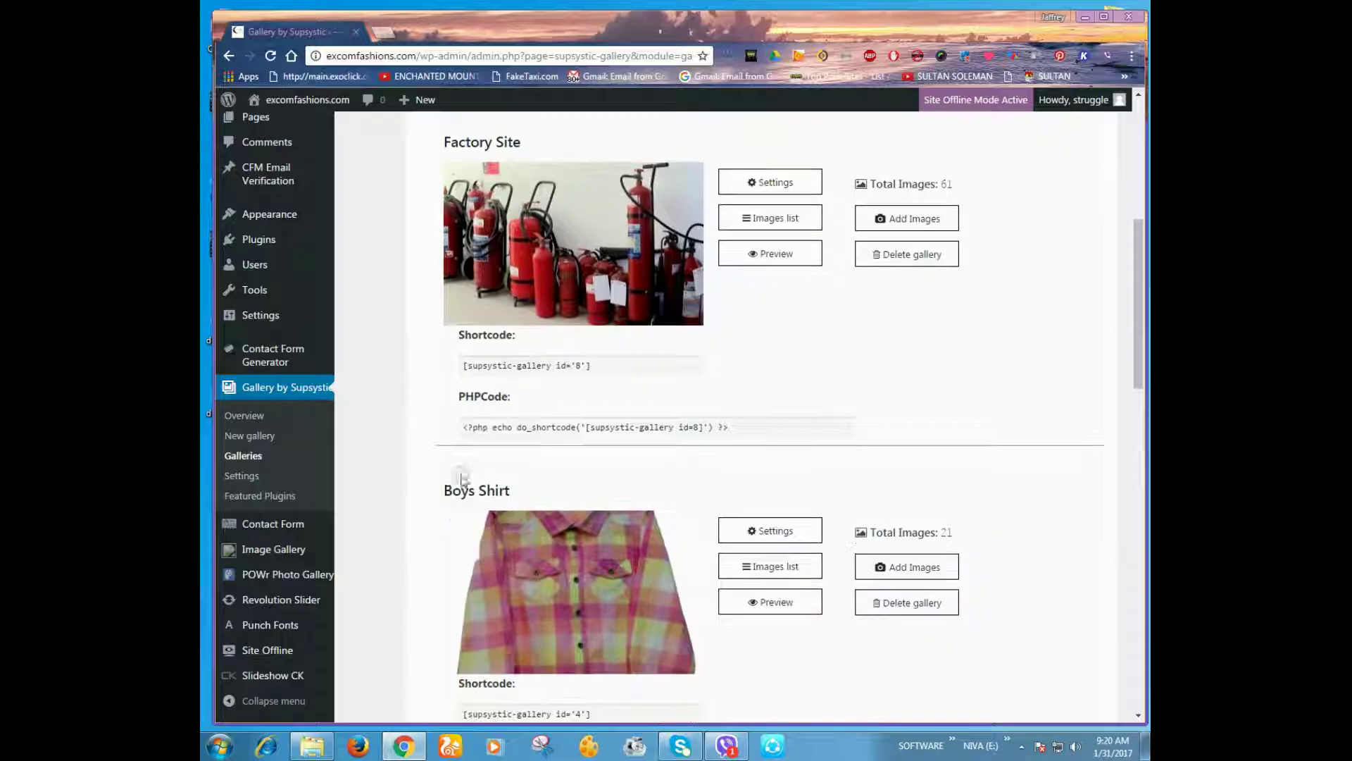
pyautogui.scroll(-4, 550, 530)
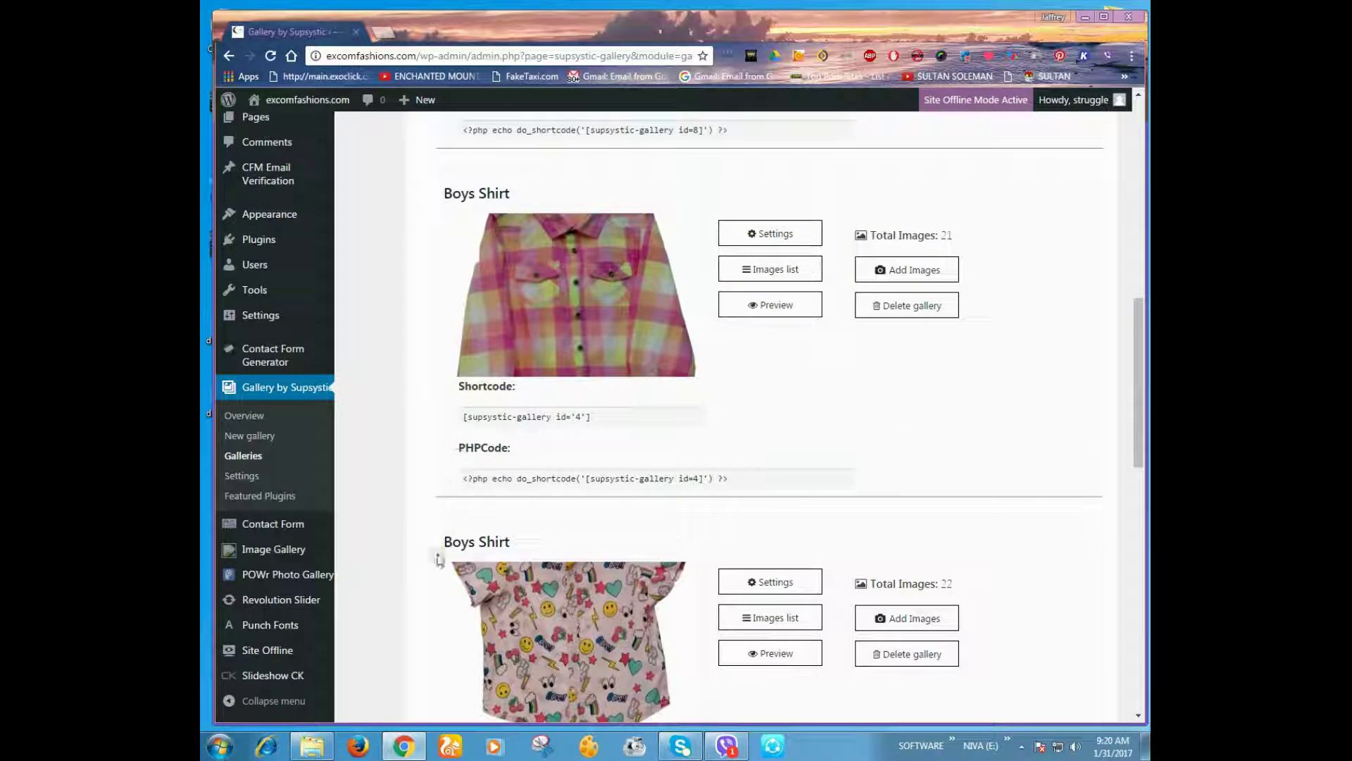
pyautogui.scroll(-4, 493, 561)
pyautogui.scroll(5, 553, 567)
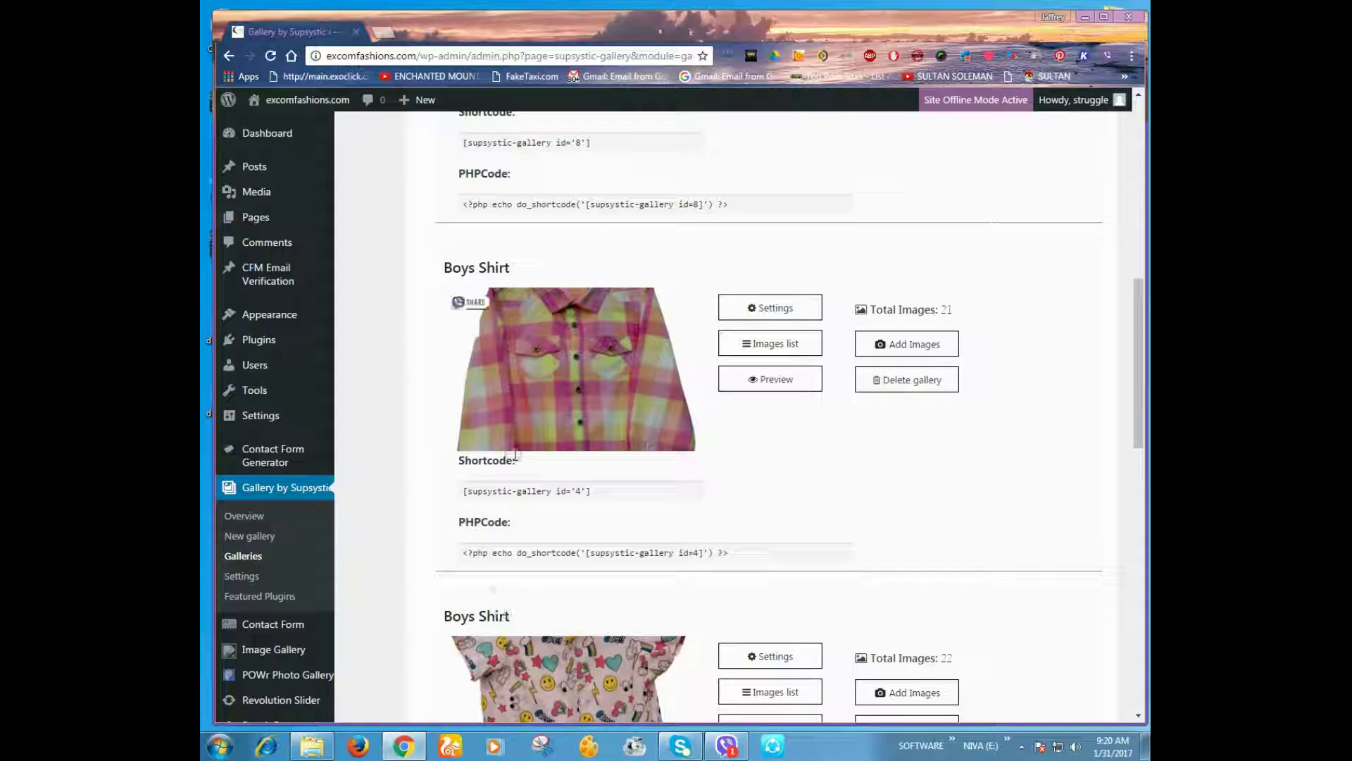
pyautogui.scroll(-2, 515, 607)
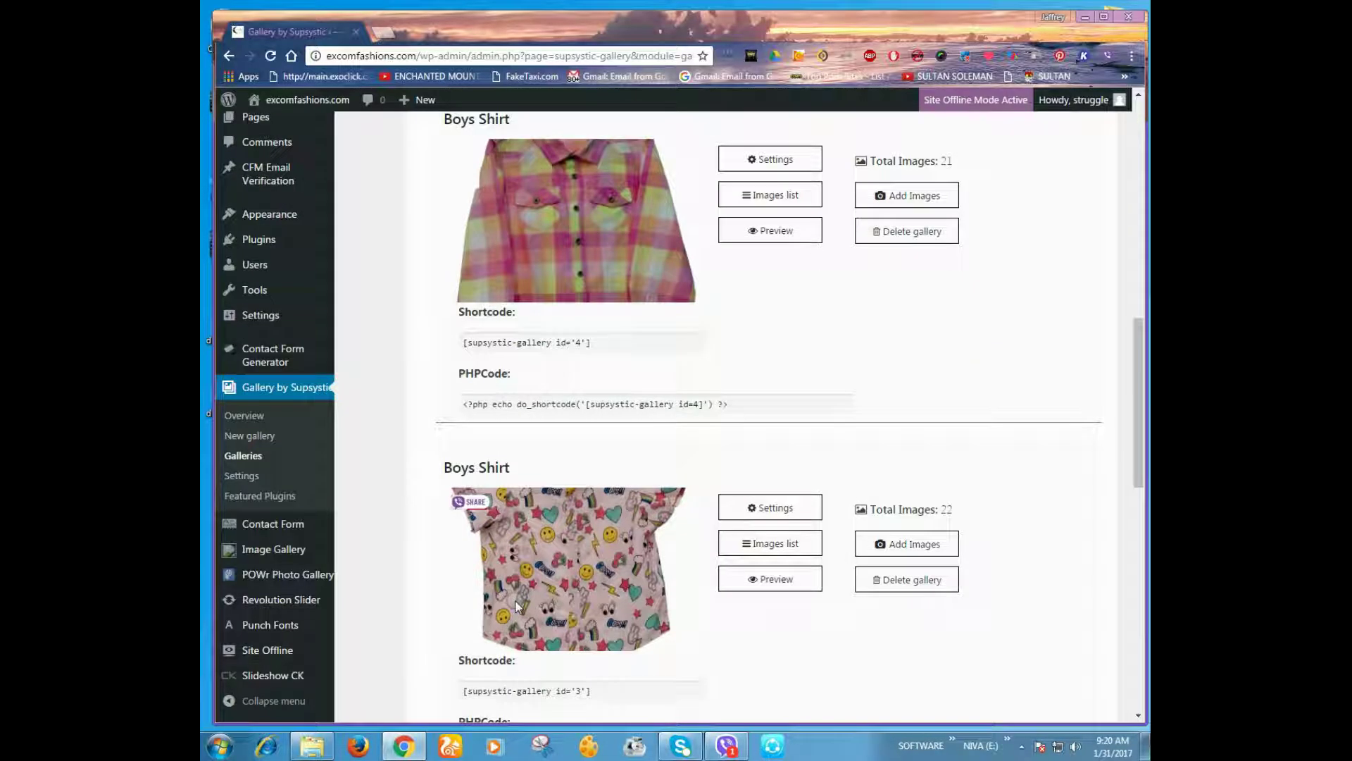
pyautogui.scroll(-4, 516, 606)
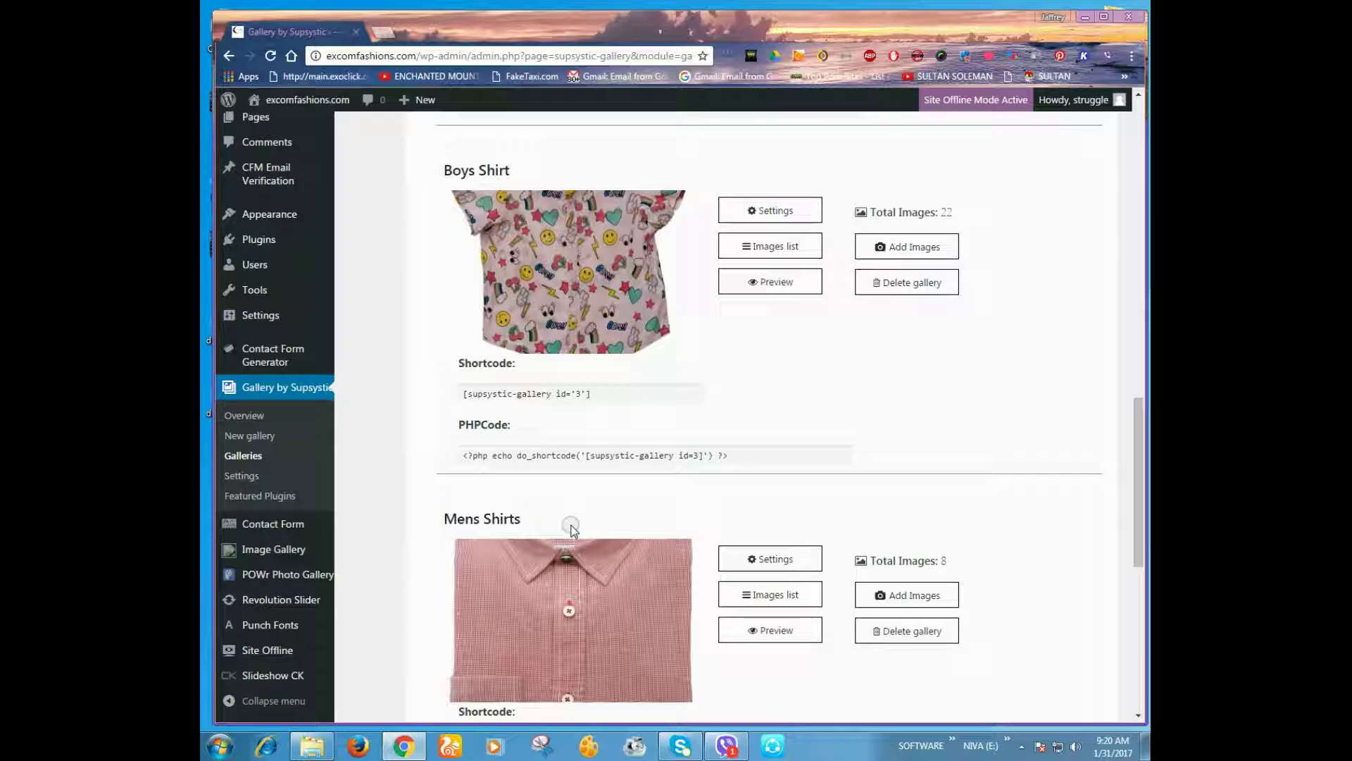
pyautogui.scroll(-4, 570, 529)
pyautogui.scroll(-4, 585, 612)
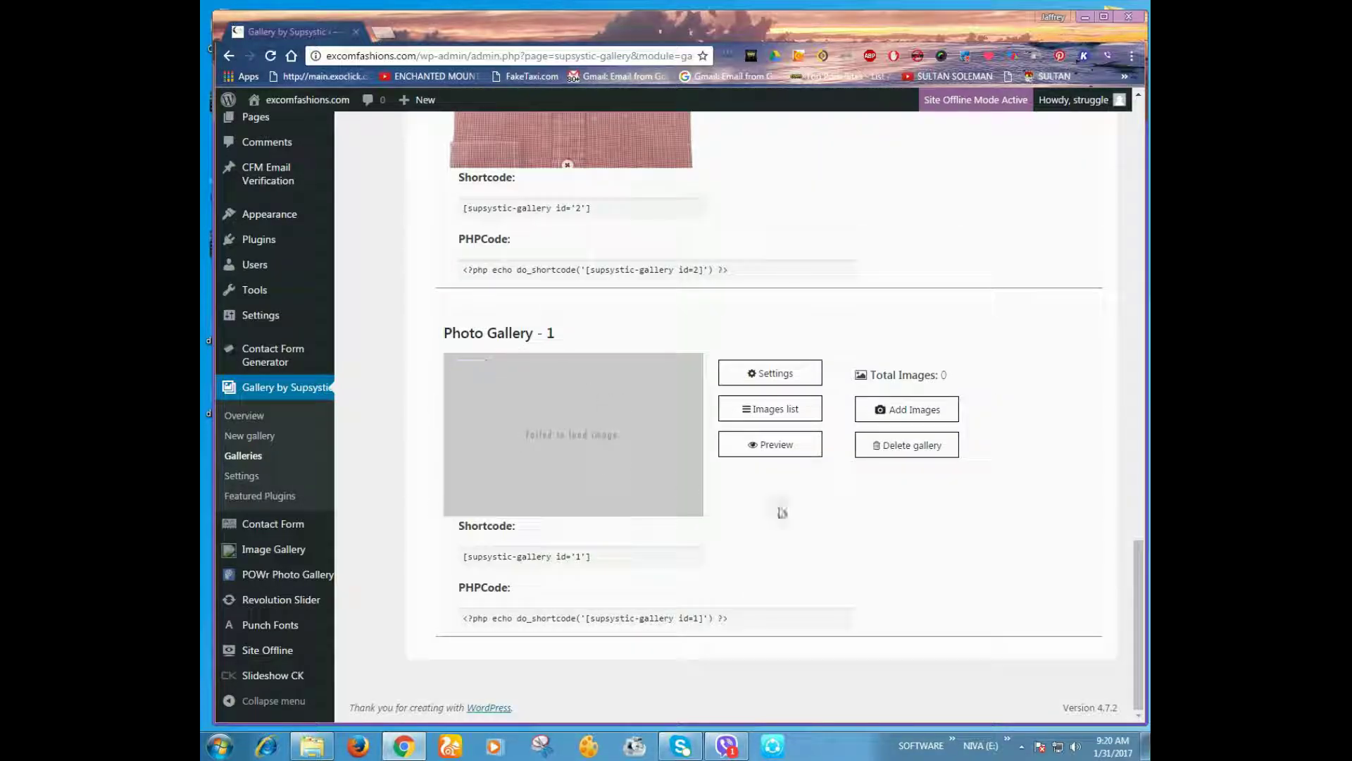
pyautogui.click(898, 448)
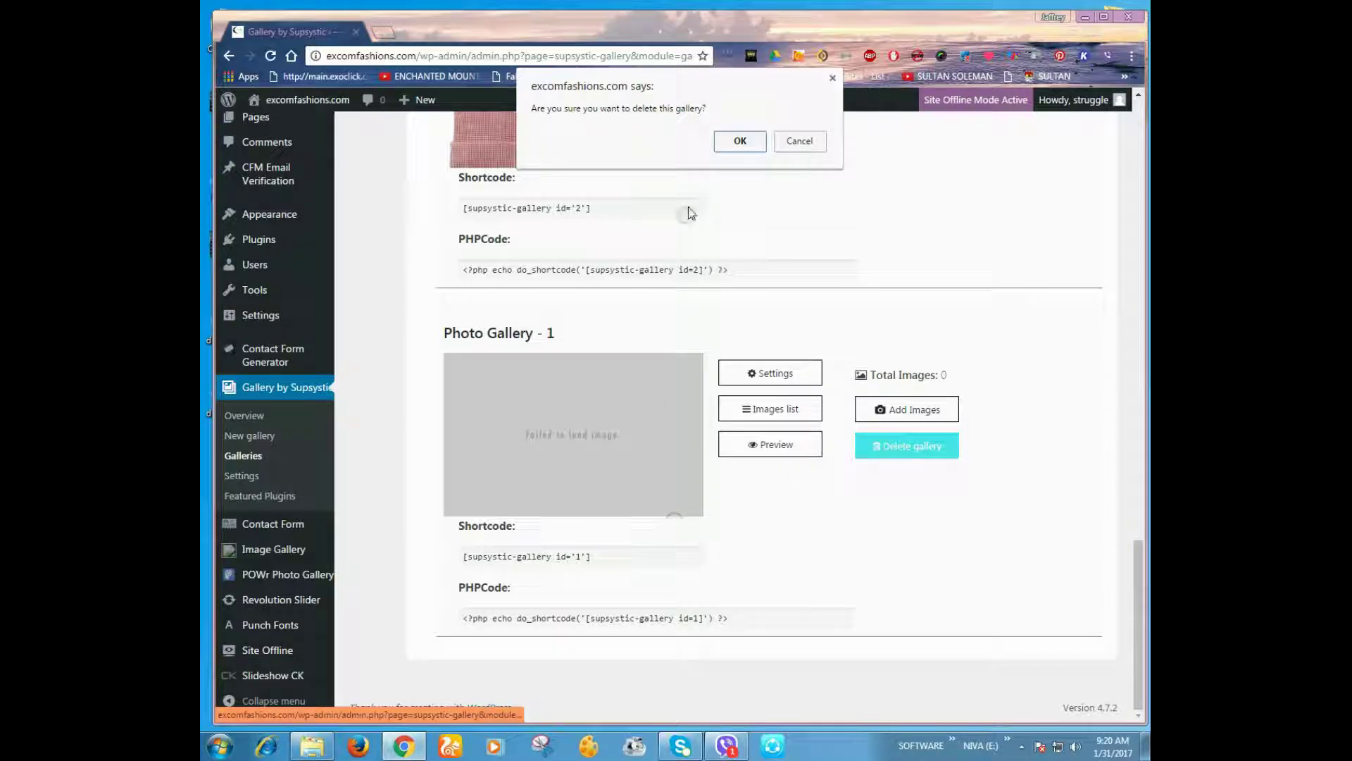
pyautogui.click(737, 143)
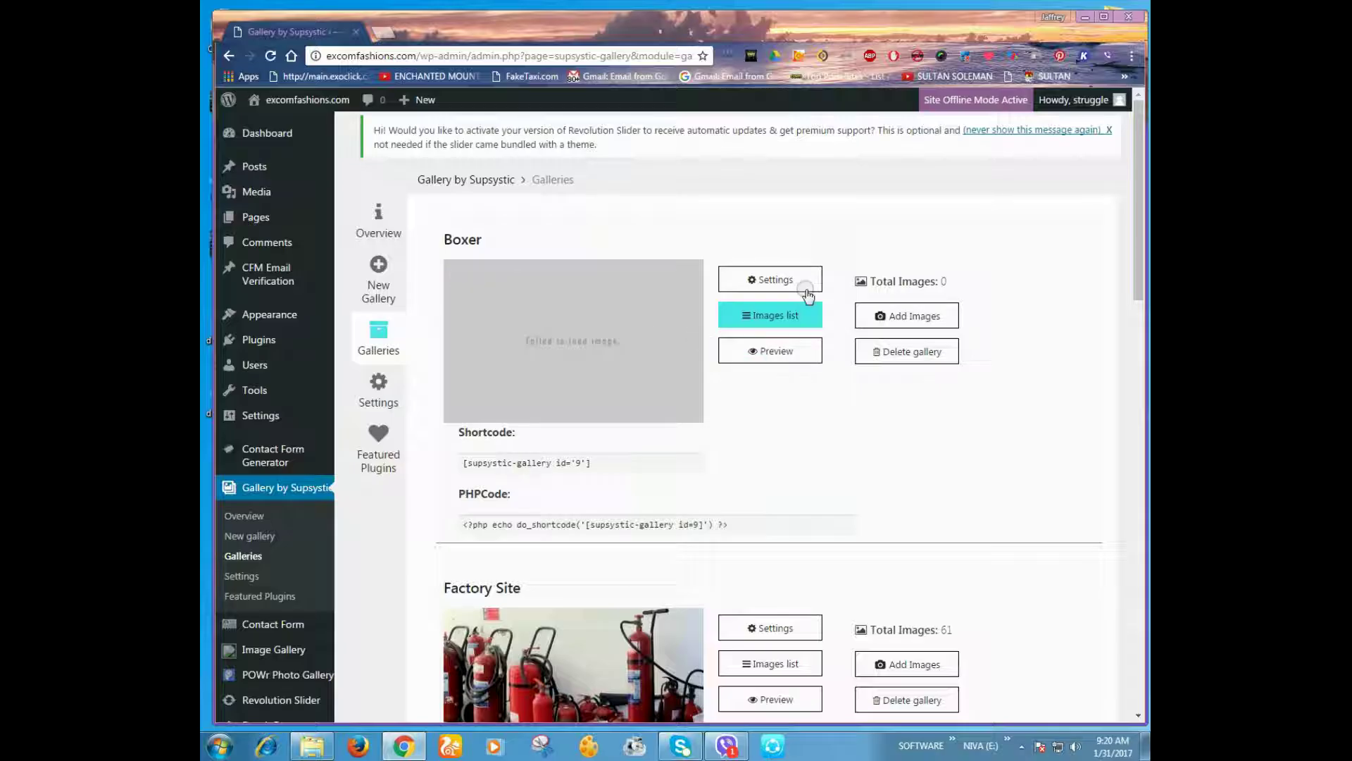
pyautogui.click(771, 318)
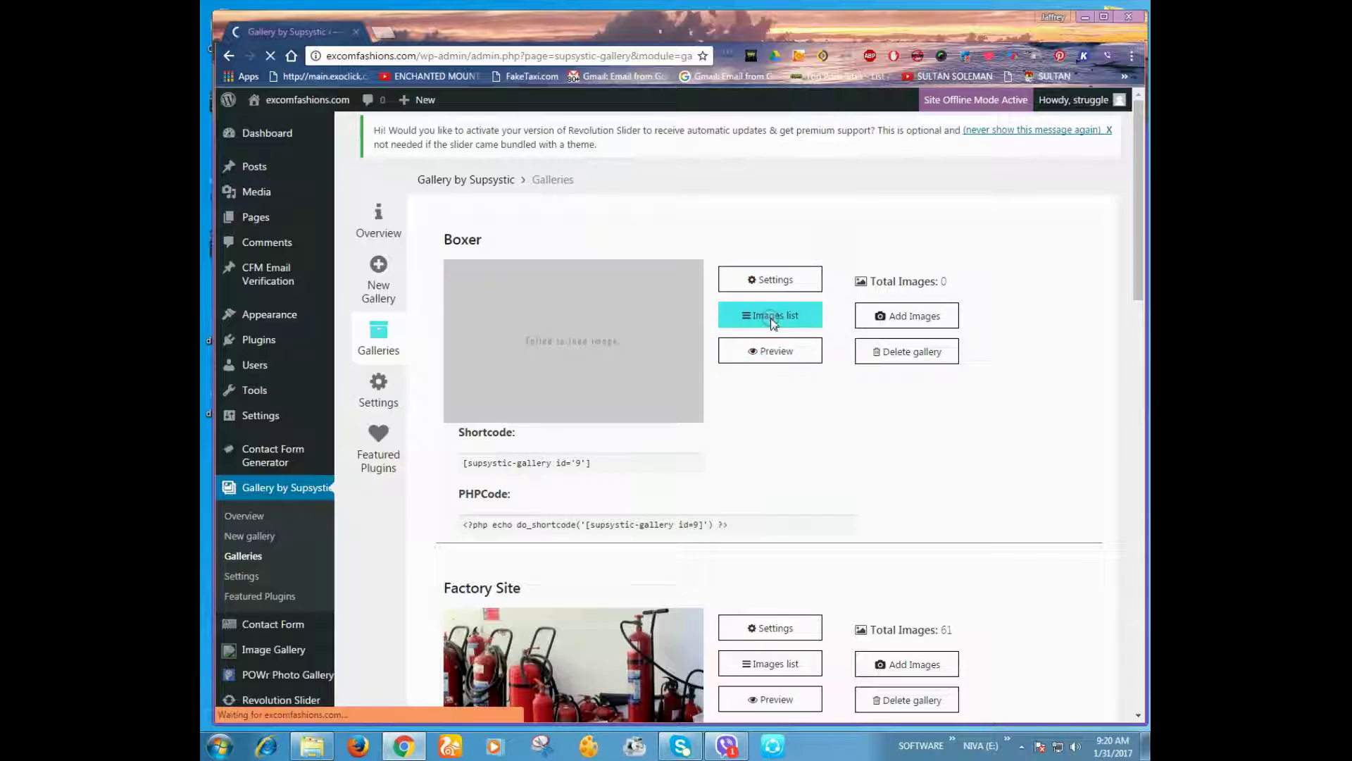
pyautogui.click(873, 323)
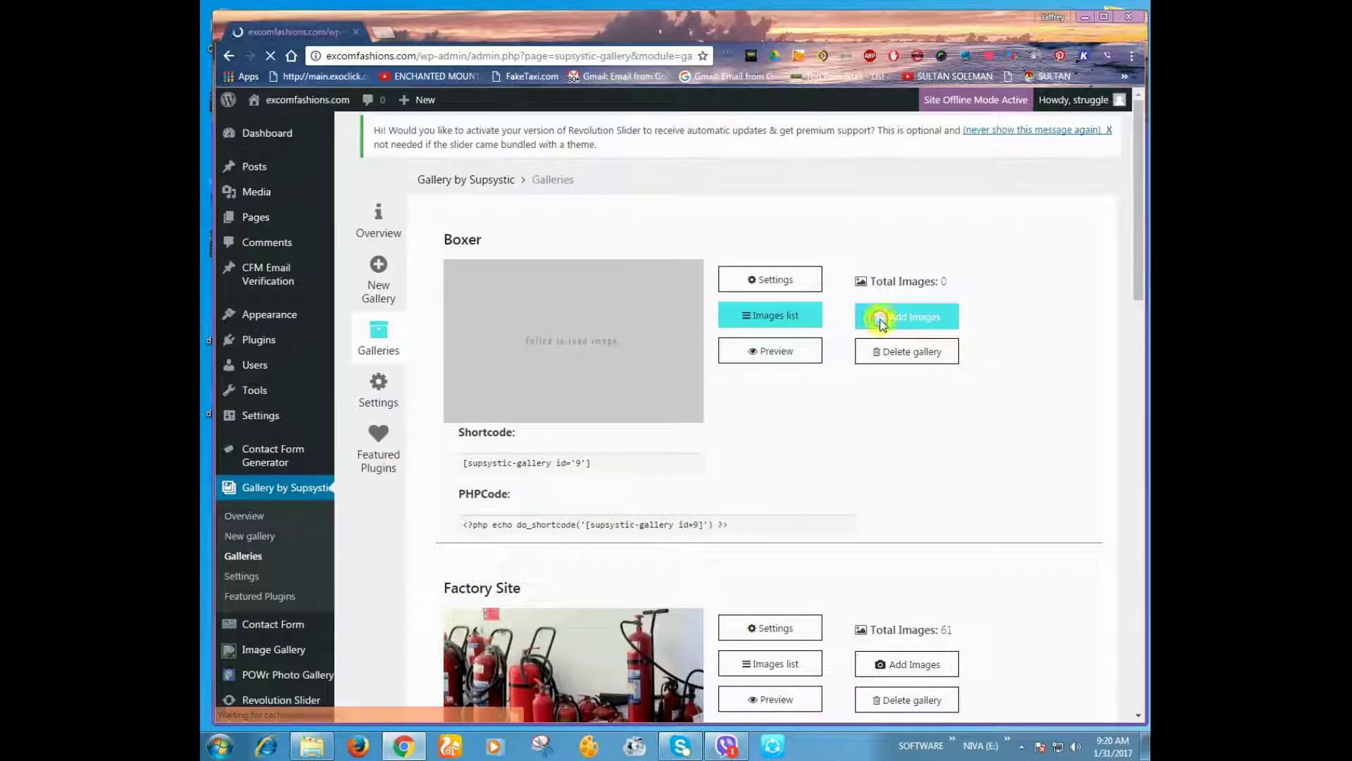
pyautogui.doubleClick(876, 315)
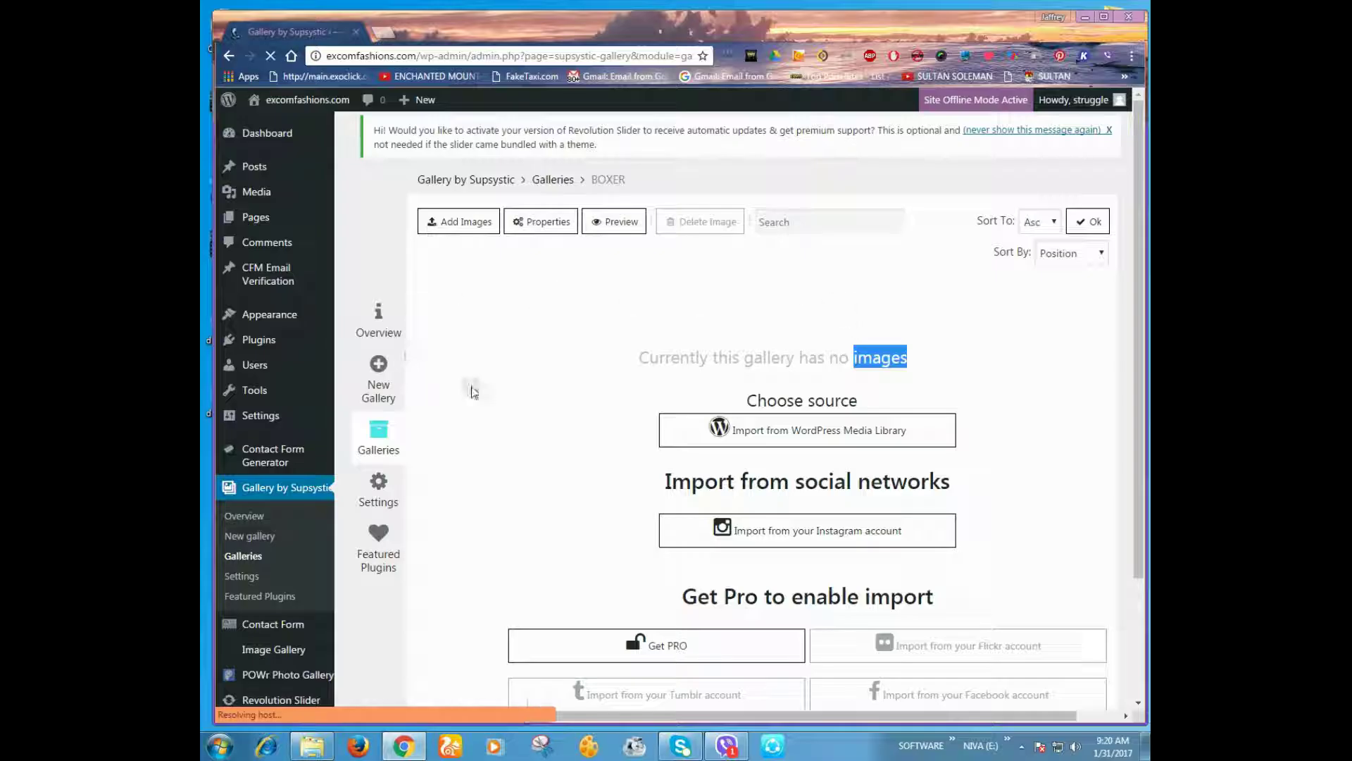
pyautogui.click(378, 442)
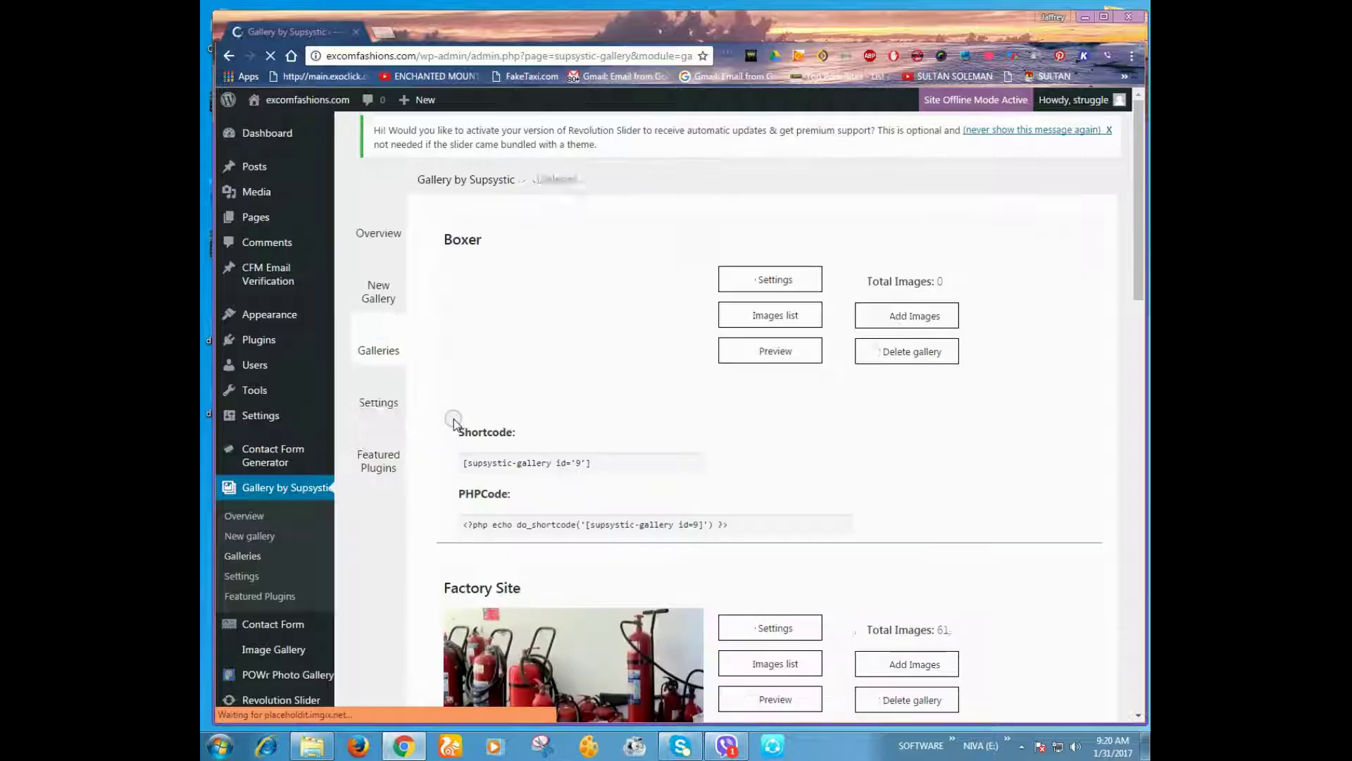
# Start adding images to the Boxer gallery with the WordPress Media Library as the source, and look through the existing media
pyautogui.click(904, 320)
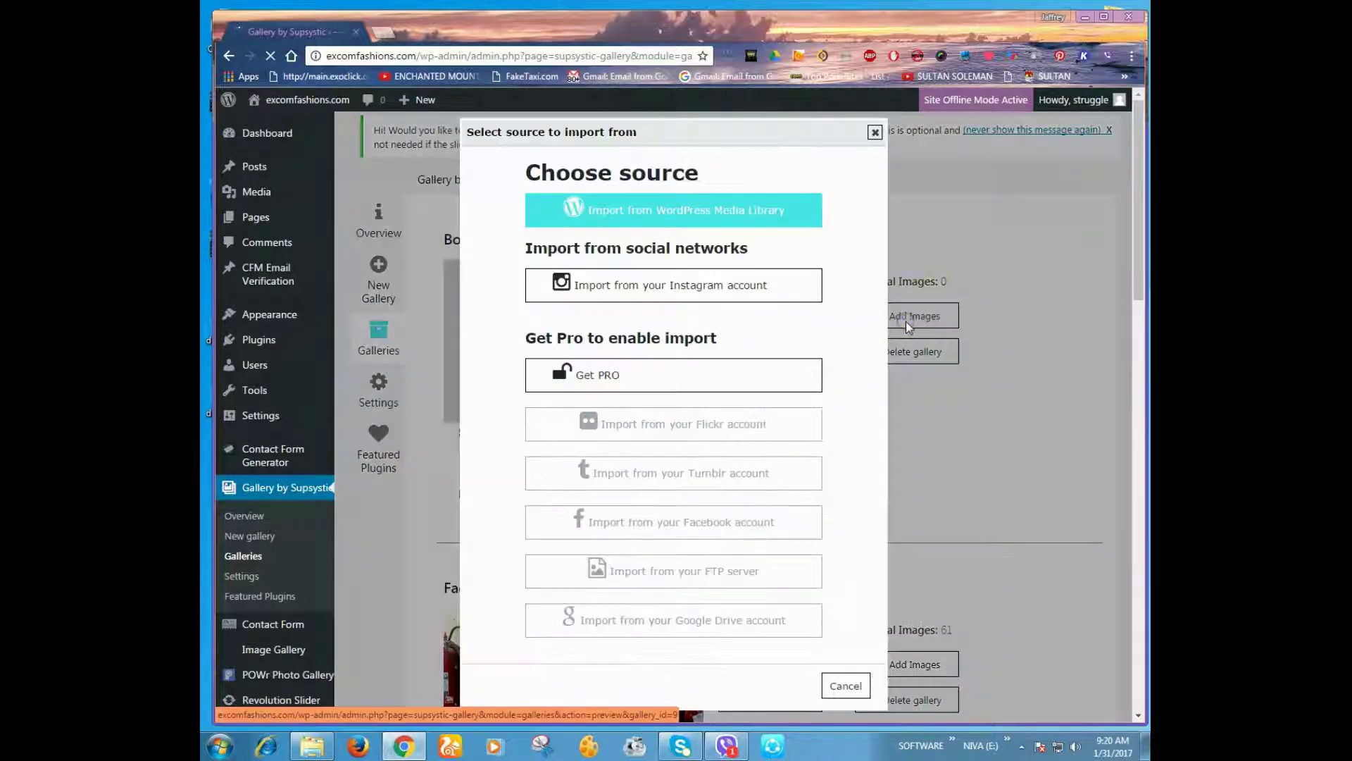
pyautogui.click(605, 219)
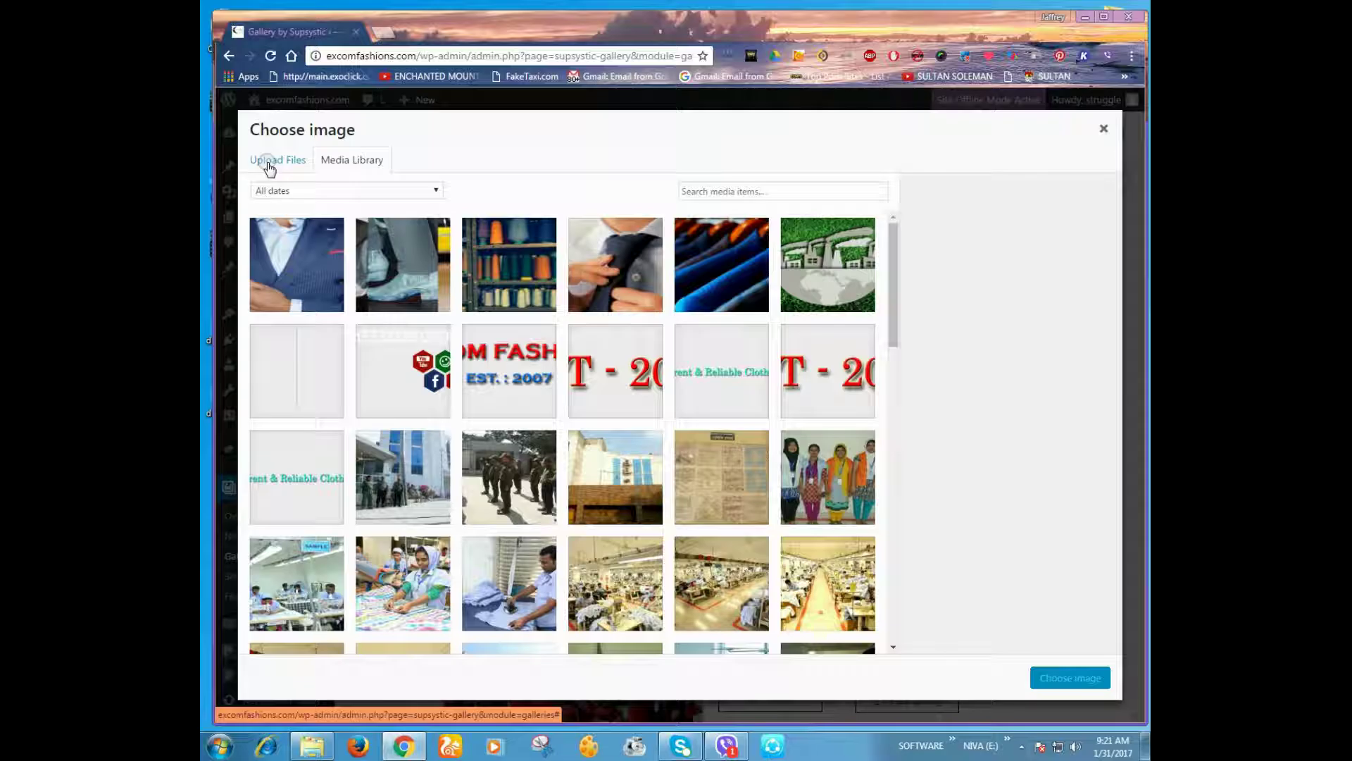
pyautogui.scroll(-15, 540, 381)
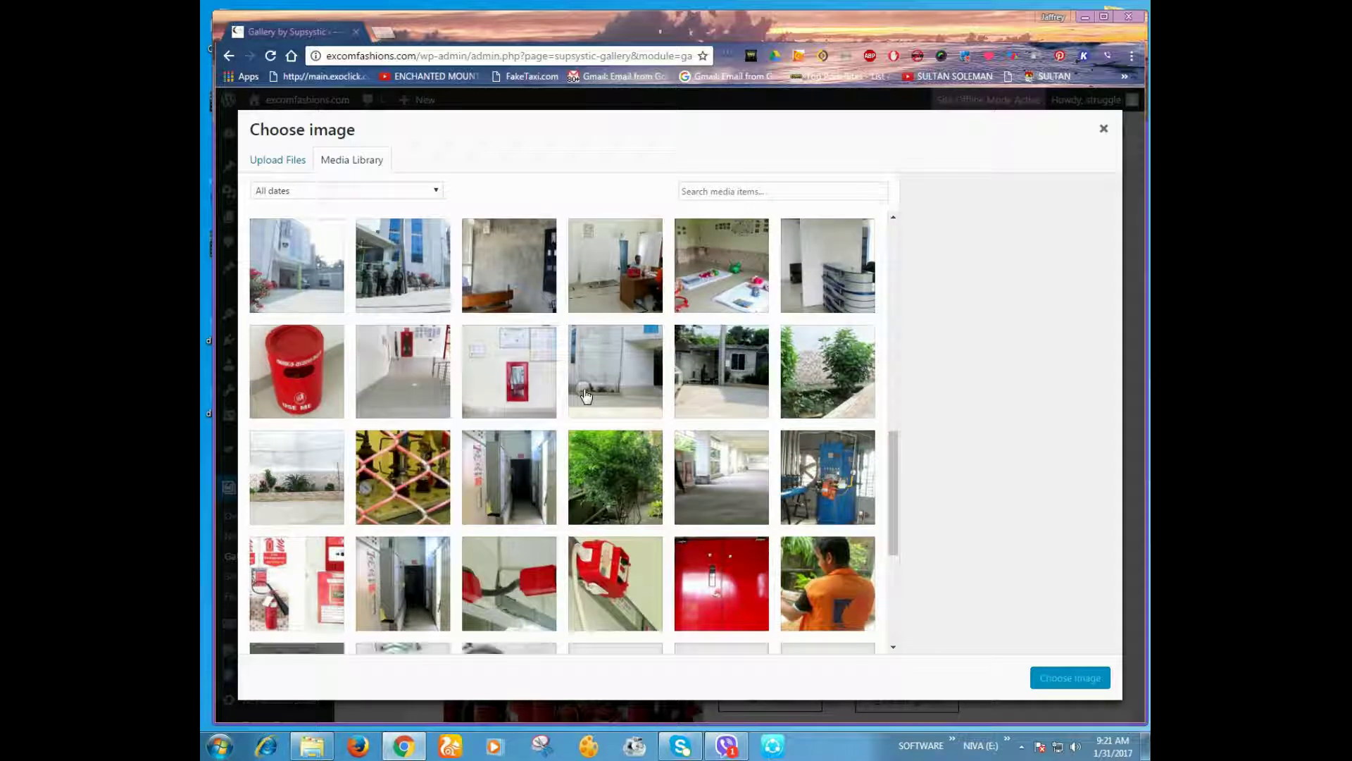
pyautogui.scroll(-5, 584, 391)
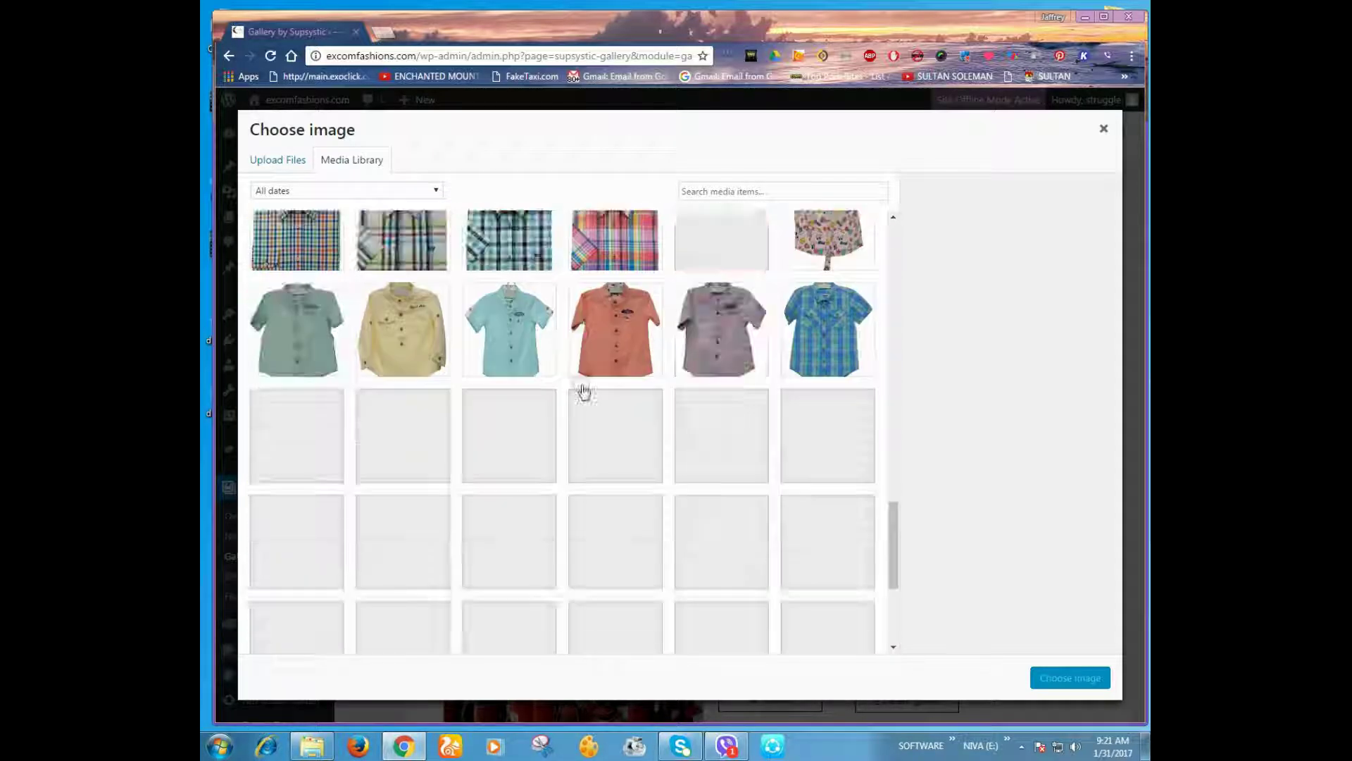
pyautogui.scroll(10, 584, 391)
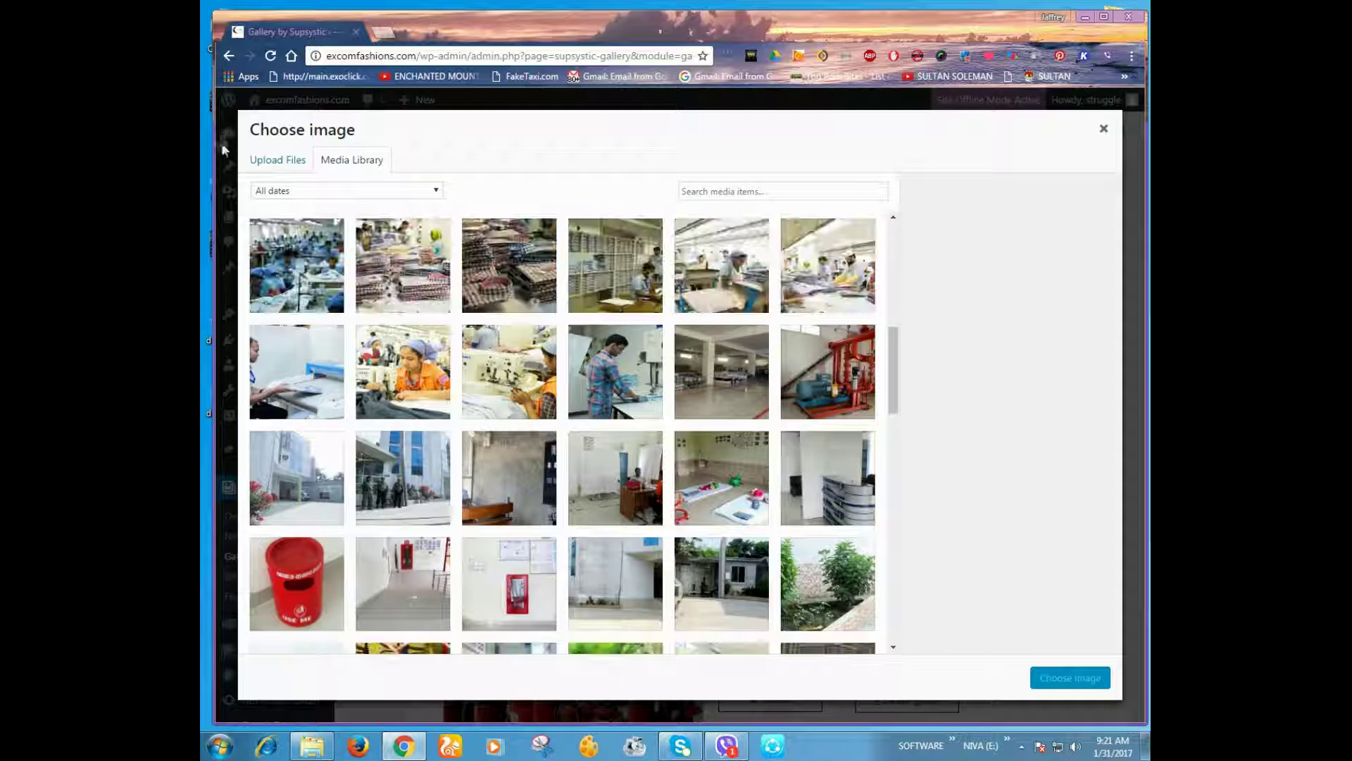
# Upload the six images from the Boxer folder inside Photo Gallary on the desktop and add them to the Boxer gallery
pyautogui.click(272, 158)
pyautogui.click(682, 401)
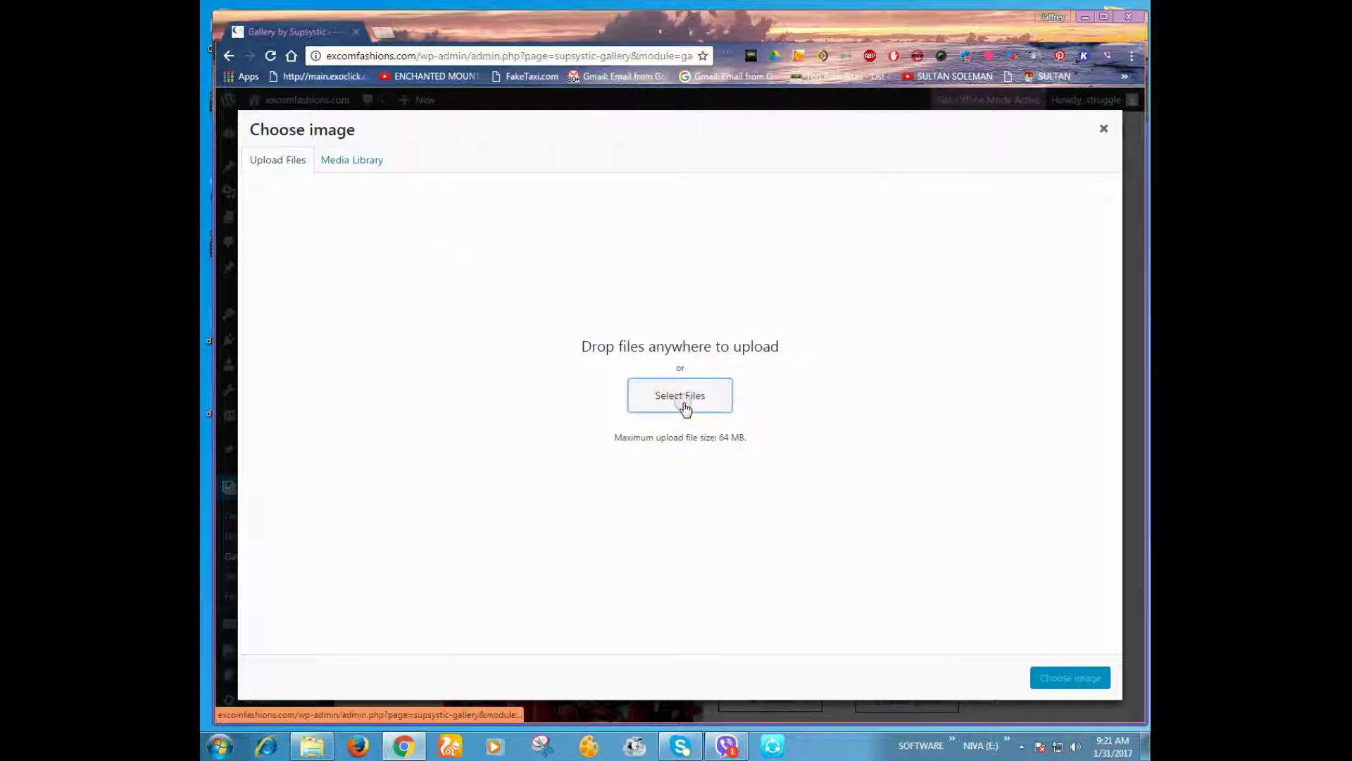
pyautogui.click(255, 104)
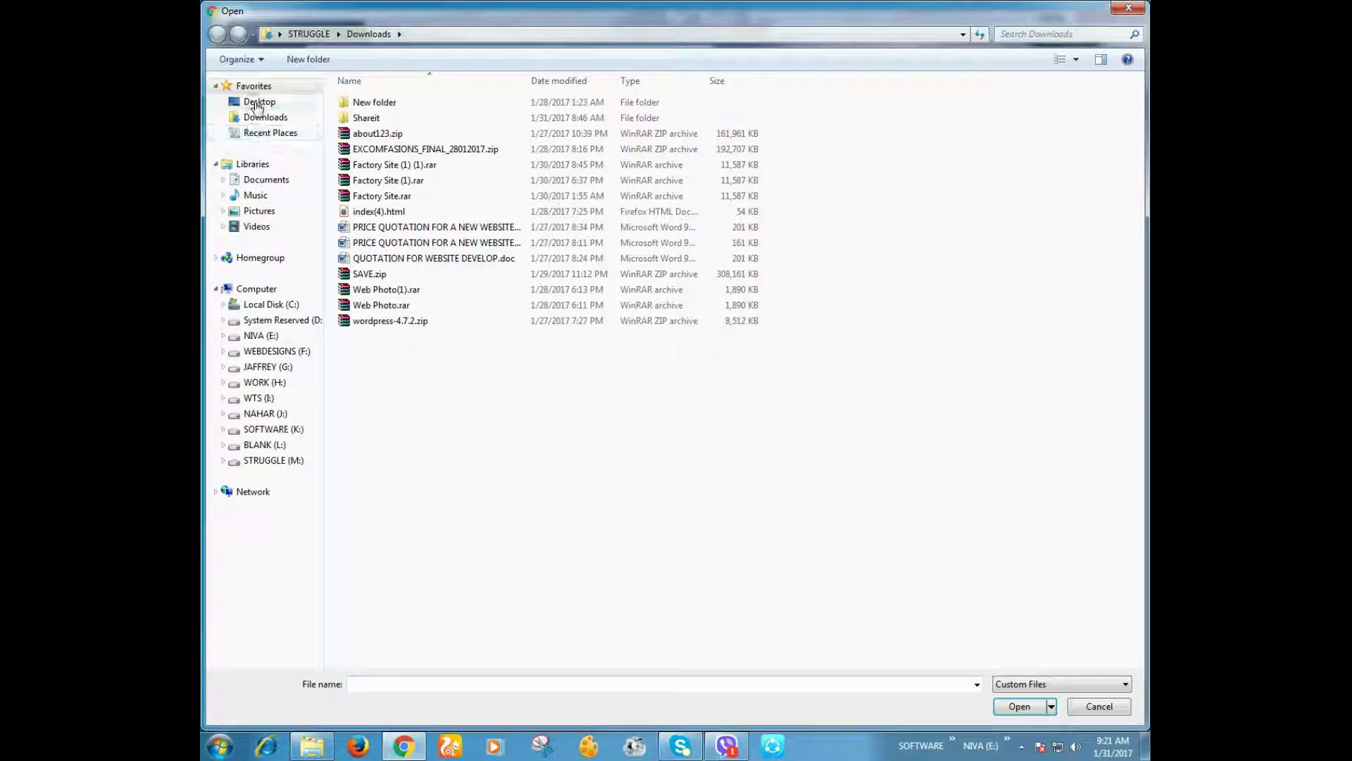
pyautogui.doubleClick(757, 133)
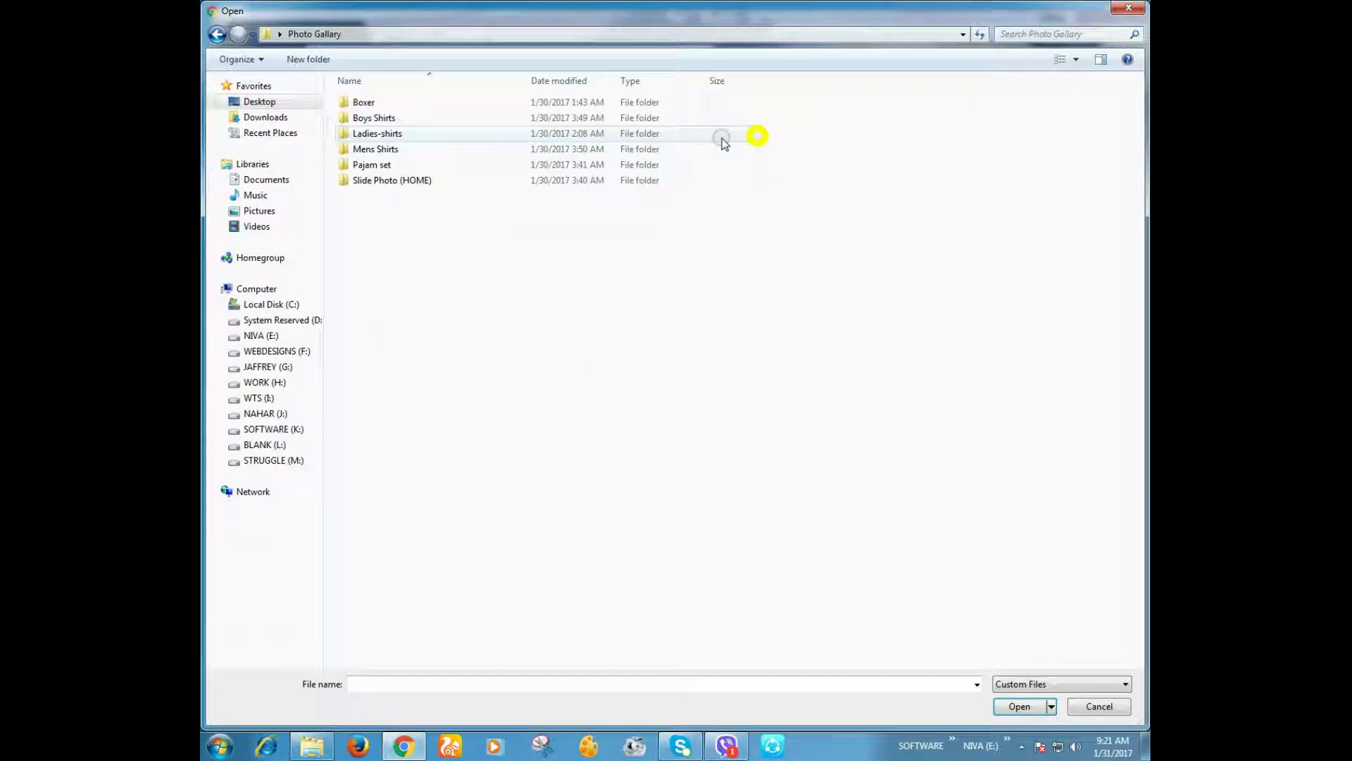
pyautogui.doubleClick(365, 103)
pyautogui.moveTo(365, 204); pyautogui.dragTo(871, 111)
pyautogui.click(1019, 706)
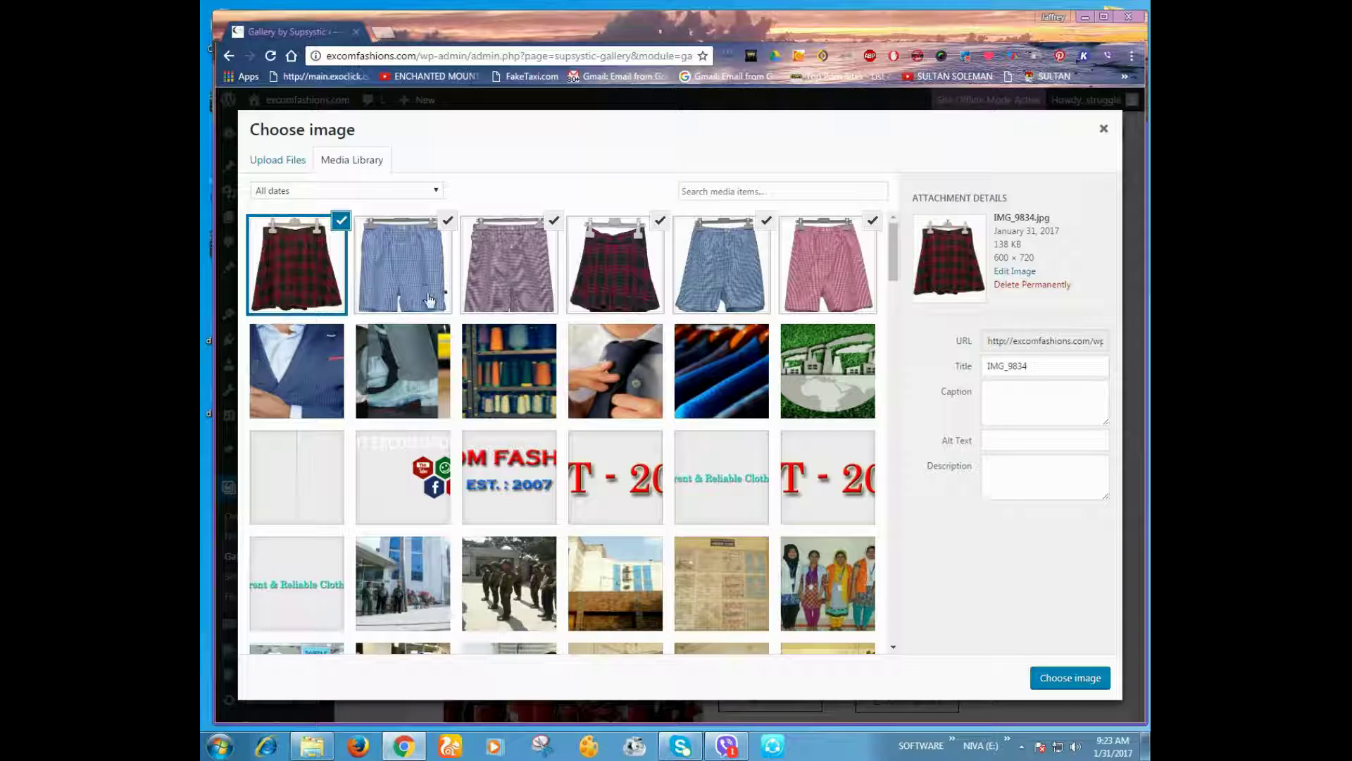
pyautogui.click(1075, 678)
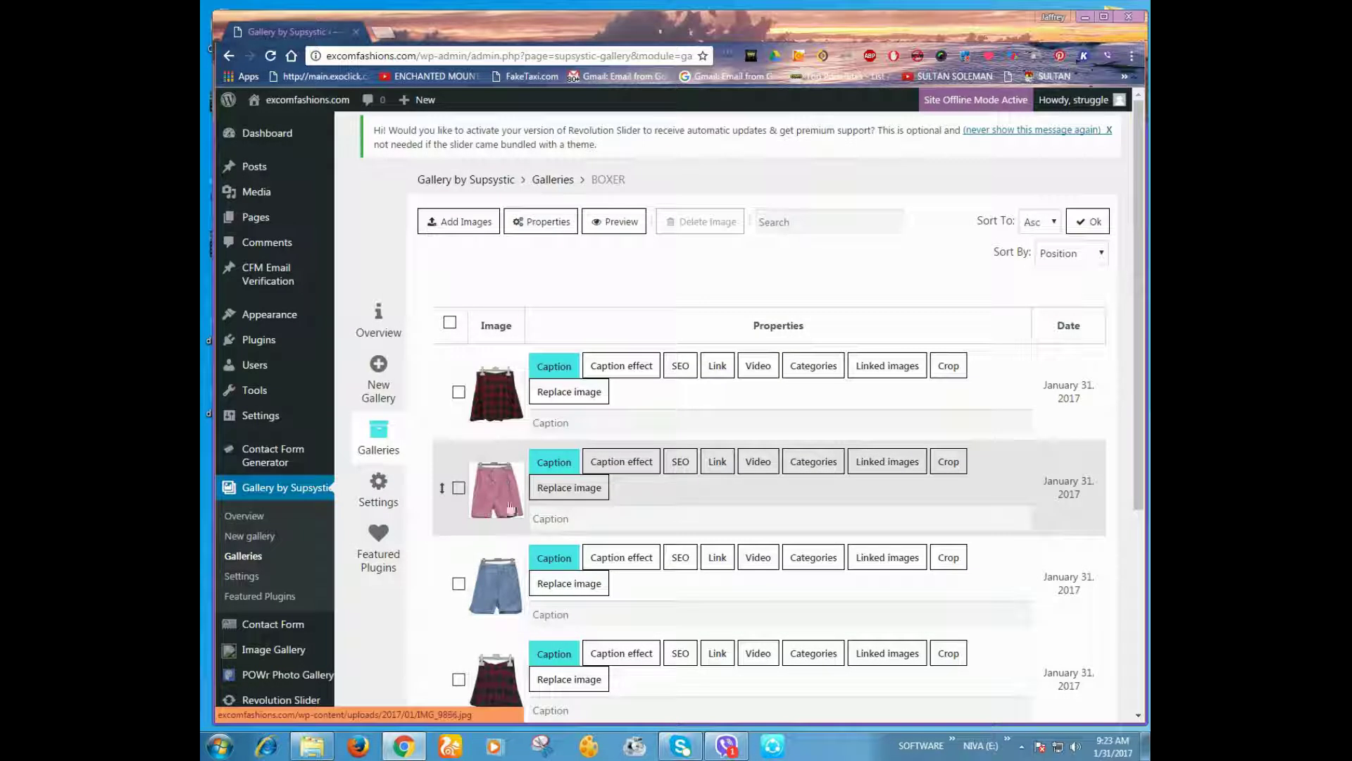
# Check the Boxer image list, return to the galleries overview and copy the Boxer gallery's shortcode [supsystic-gallery id='9']
pyautogui.scroll(-5, 493, 567)
pyautogui.scroll(4, 516, 563)
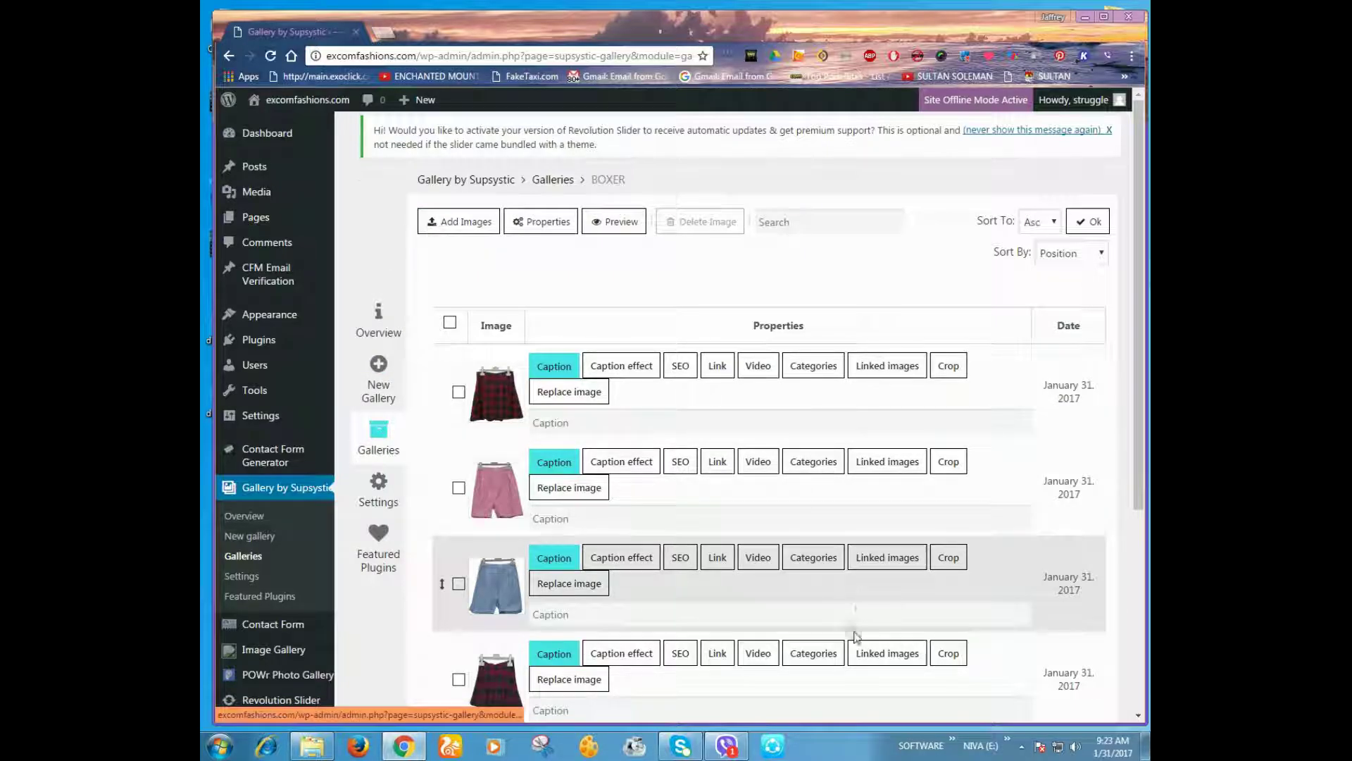
pyautogui.scroll(-1, 847, 613)
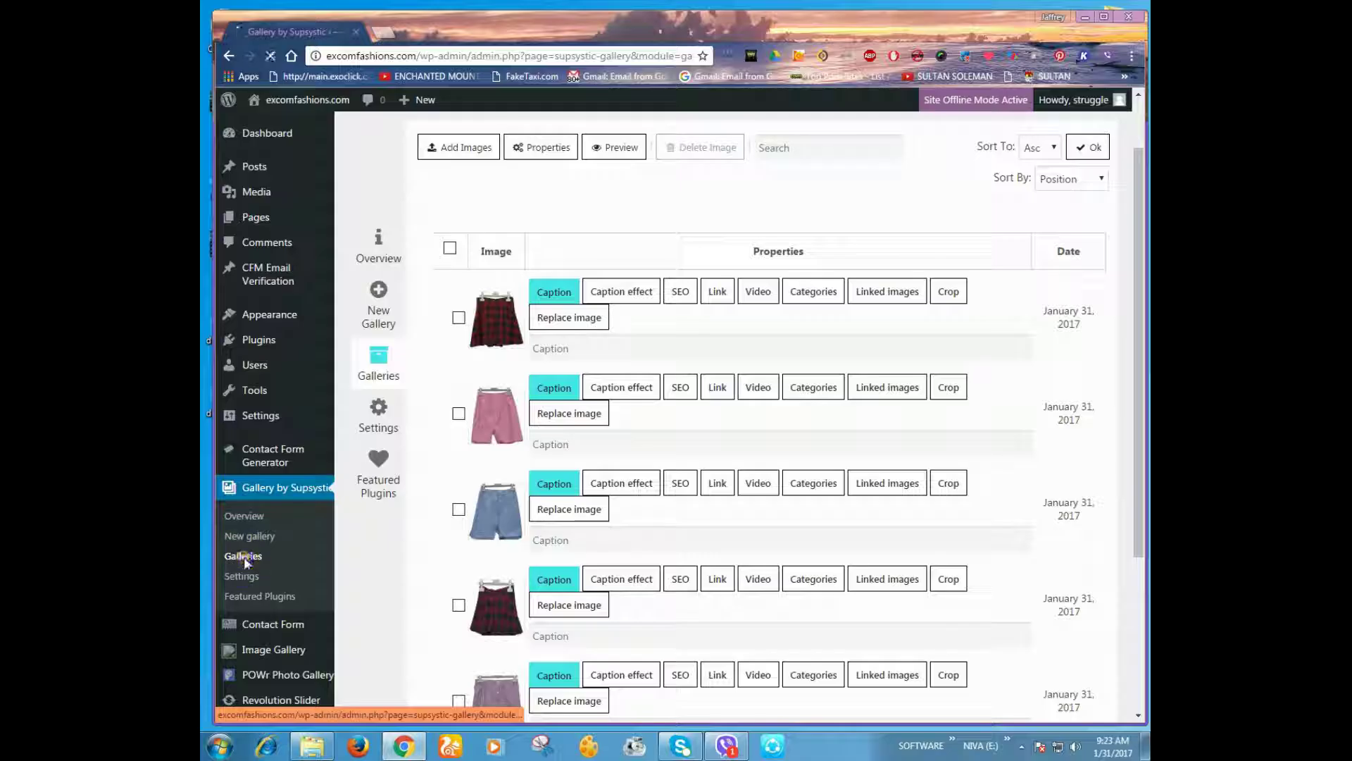
pyautogui.scroll(-1, 645, 509)
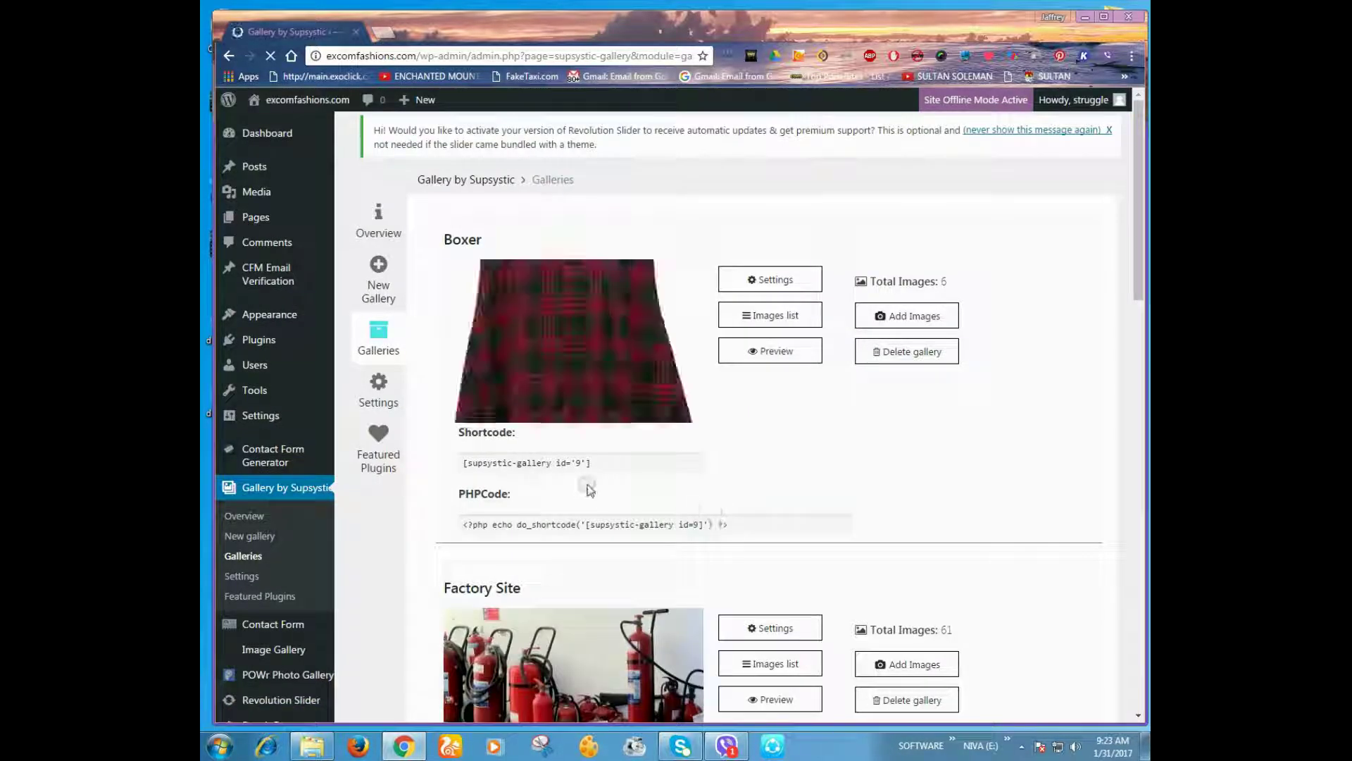
pyautogui.moveTo(598, 459); pyautogui.dragTo(468, 474)
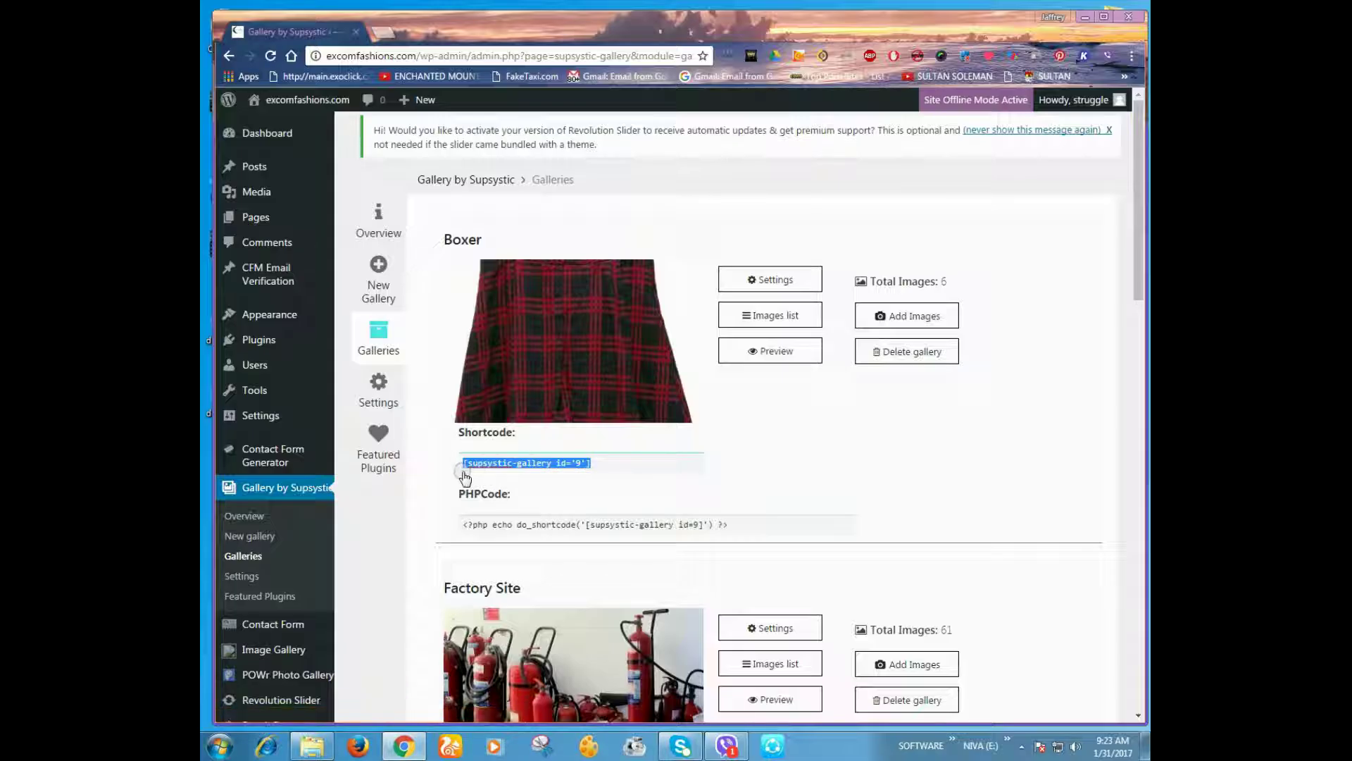
pyautogui.rightClick(485, 461)
pyautogui.click(528, 492)
# Open the list of all site pages in a new browser tab
pyautogui.moveTo(260, 169)
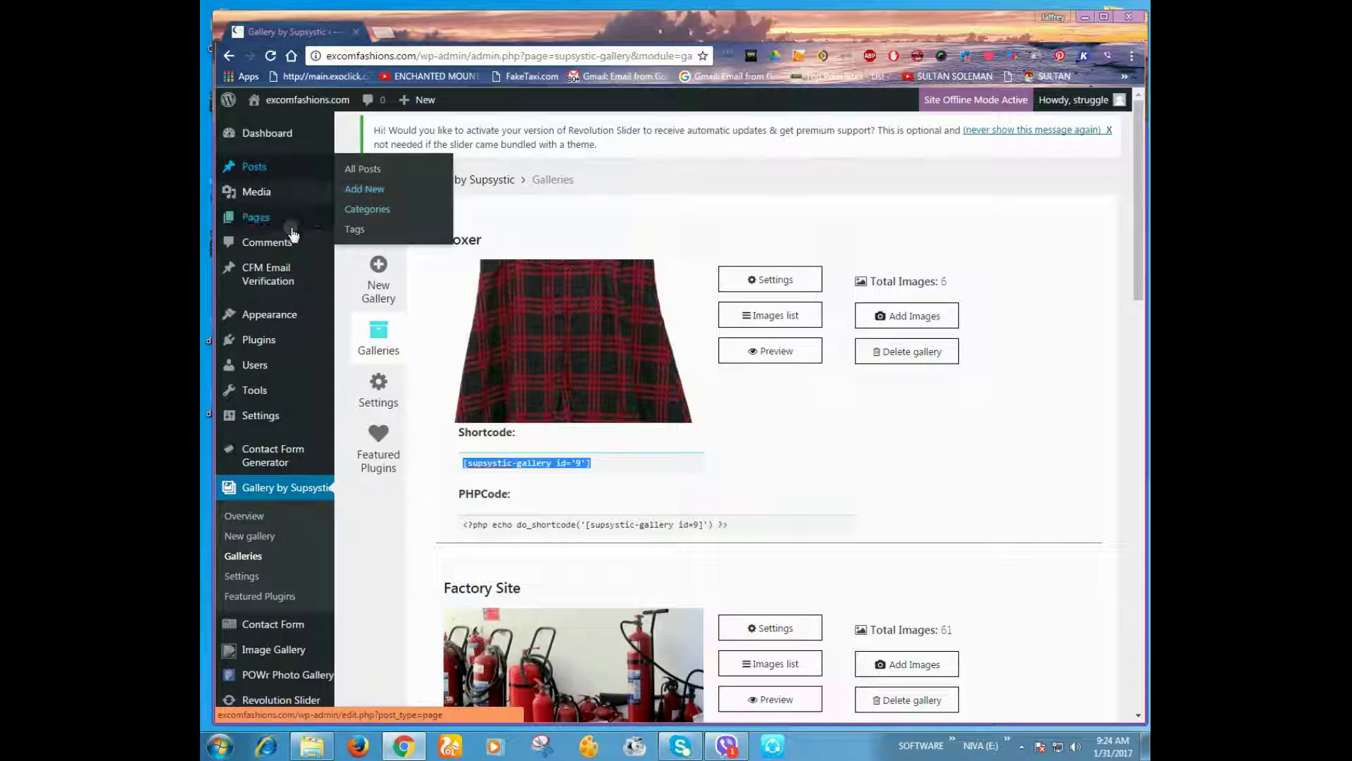
pyautogui.moveTo(261, 227)
pyautogui.click(364, 220)
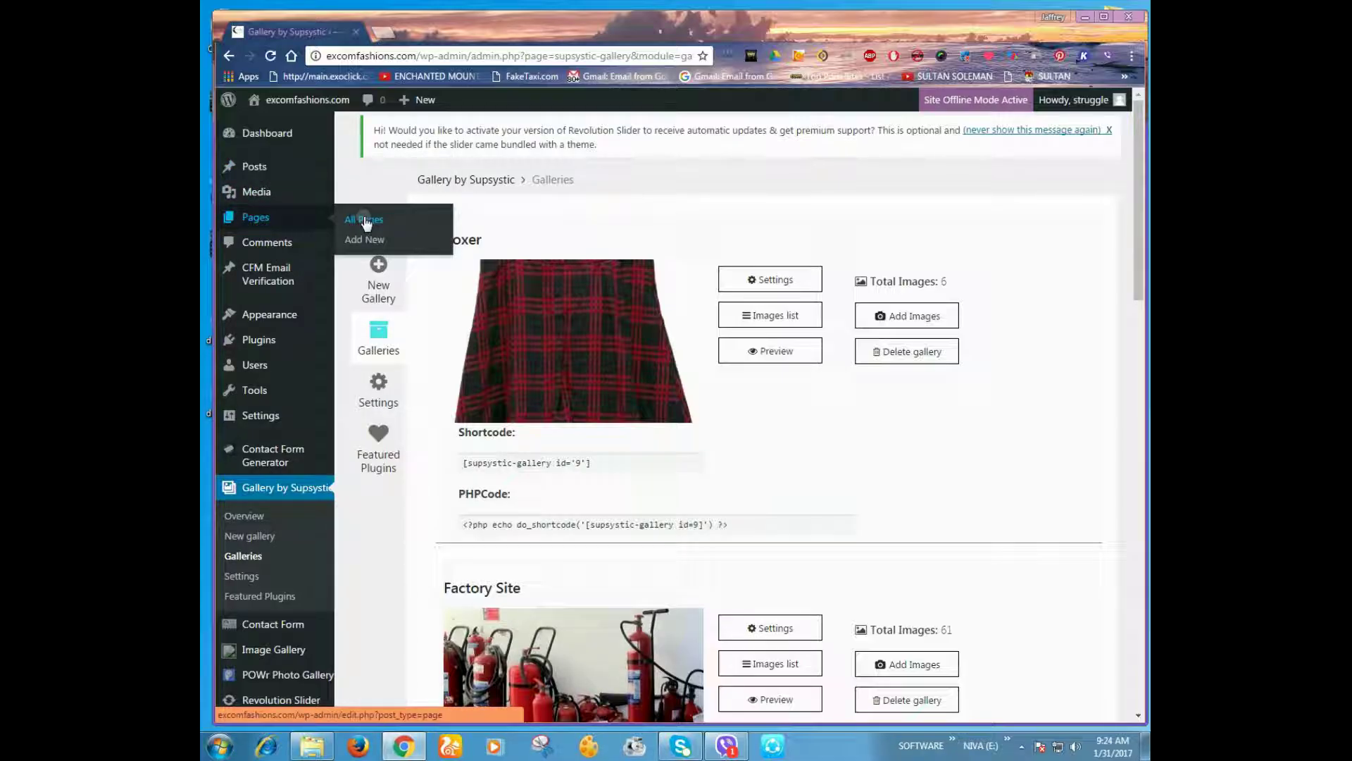
pyautogui.click(652, 469)
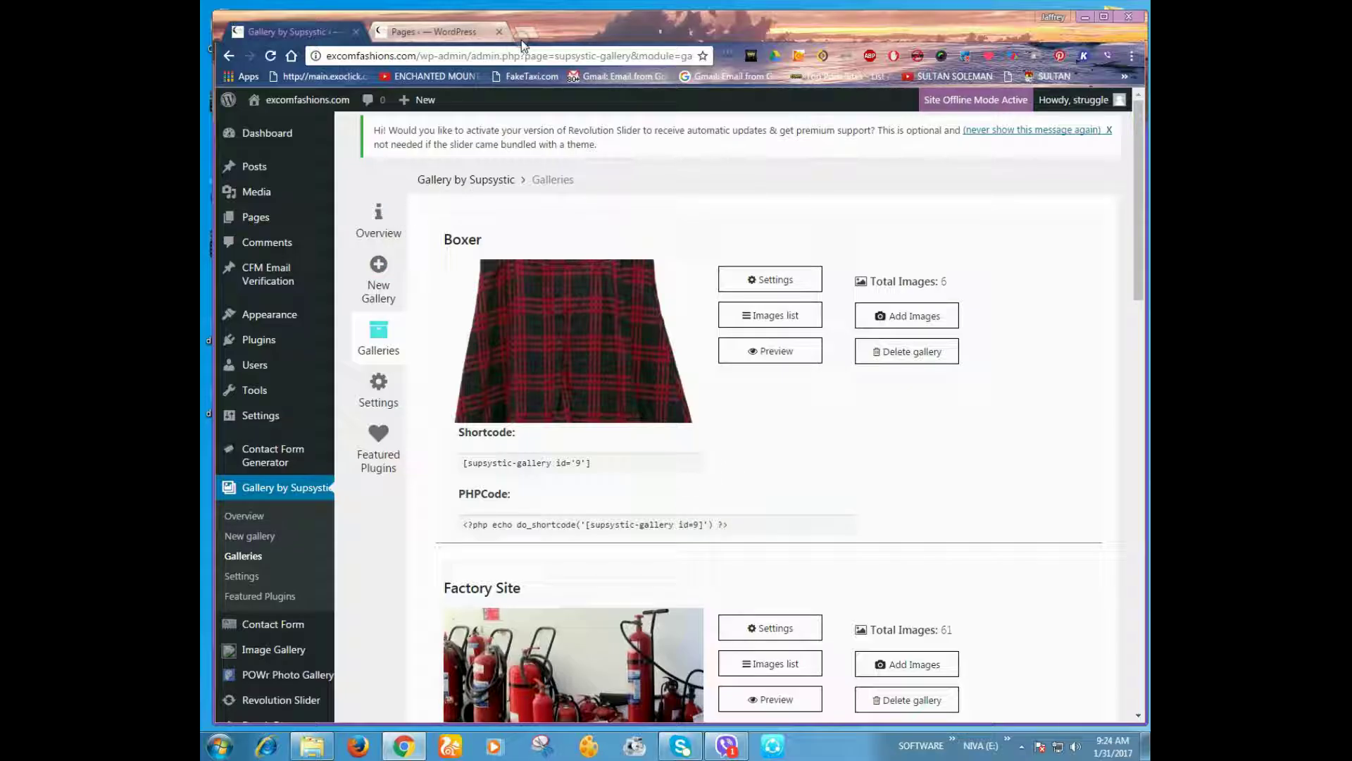
# View the live site's Boxer Photos page through its Photo Gallery in a separate tab, and return to the galleries tab
pyautogui.moveTo(292, 102)
pyautogui.click(278, 126)
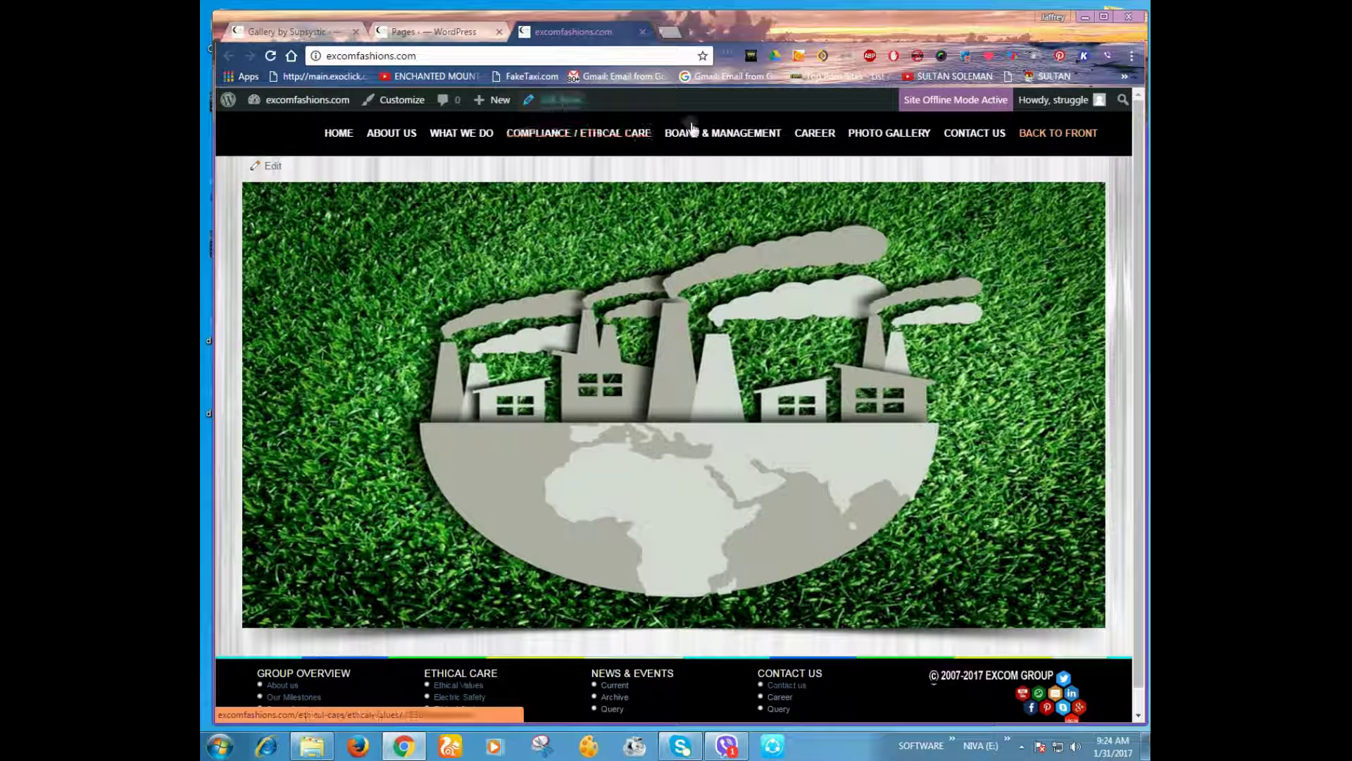
pyautogui.click(878, 136)
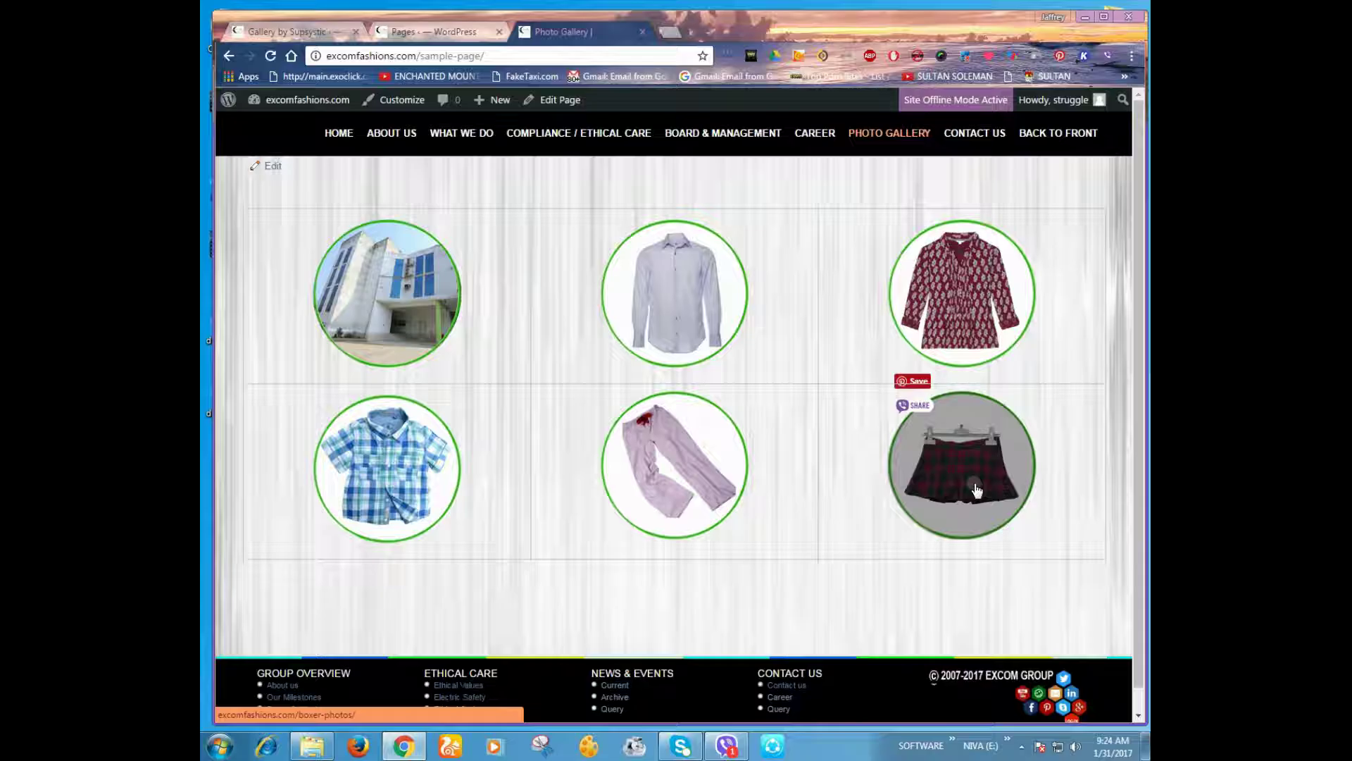
pyautogui.click(974, 487)
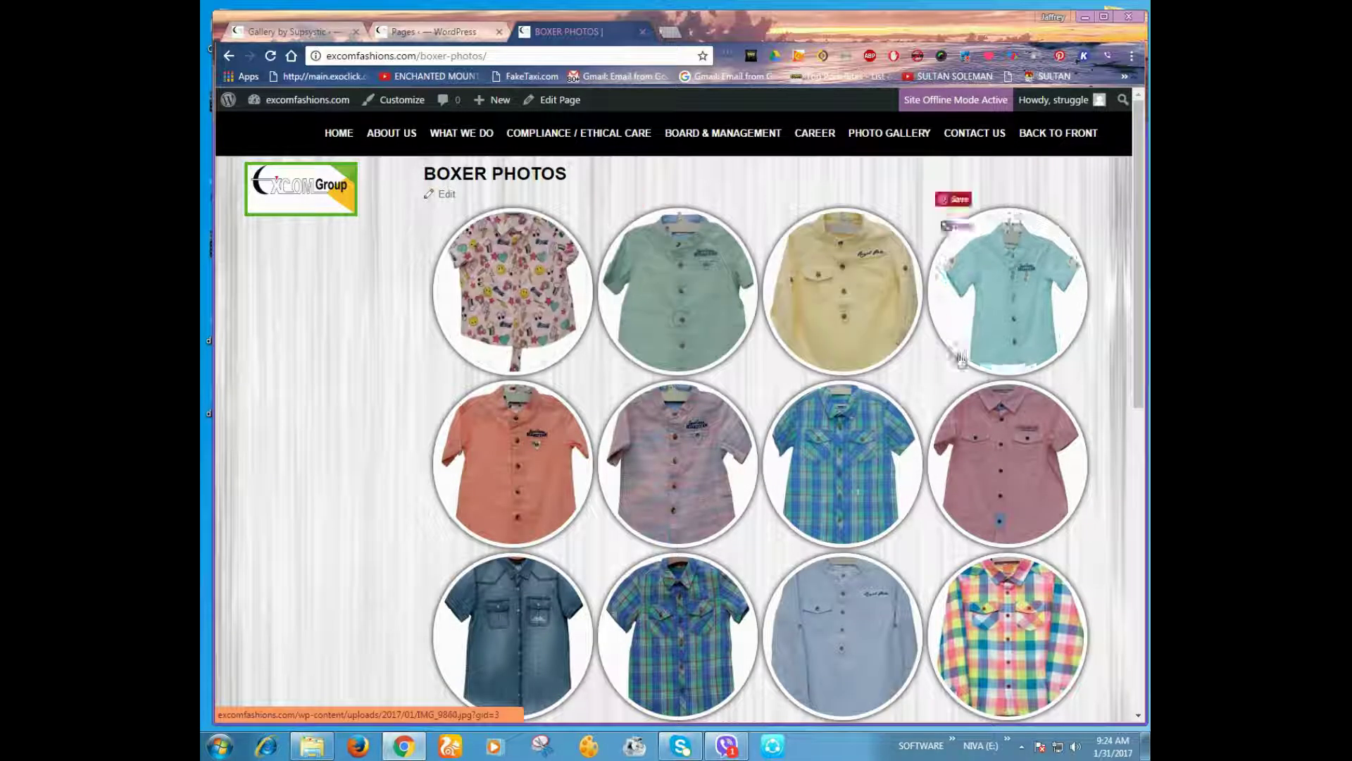
pyautogui.moveTo(296, 102)
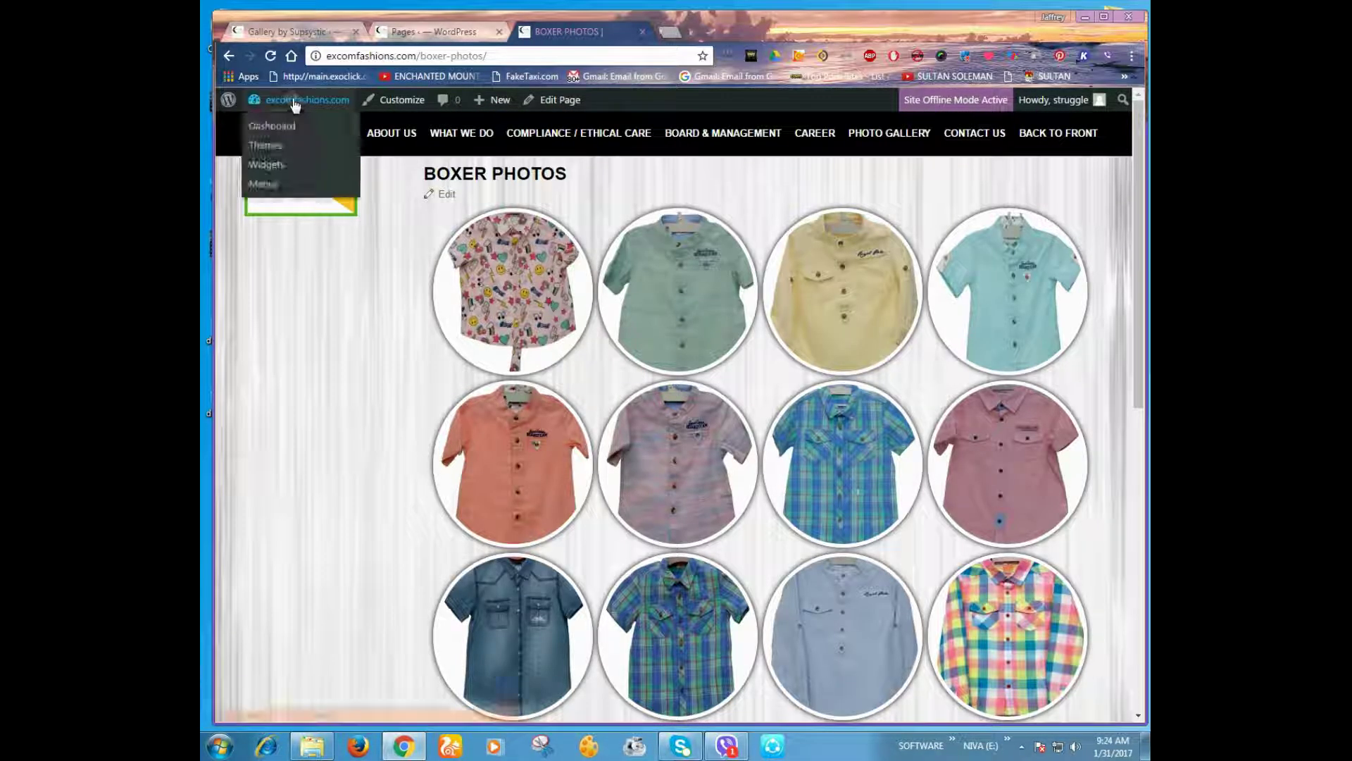
pyautogui.click(296, 30)
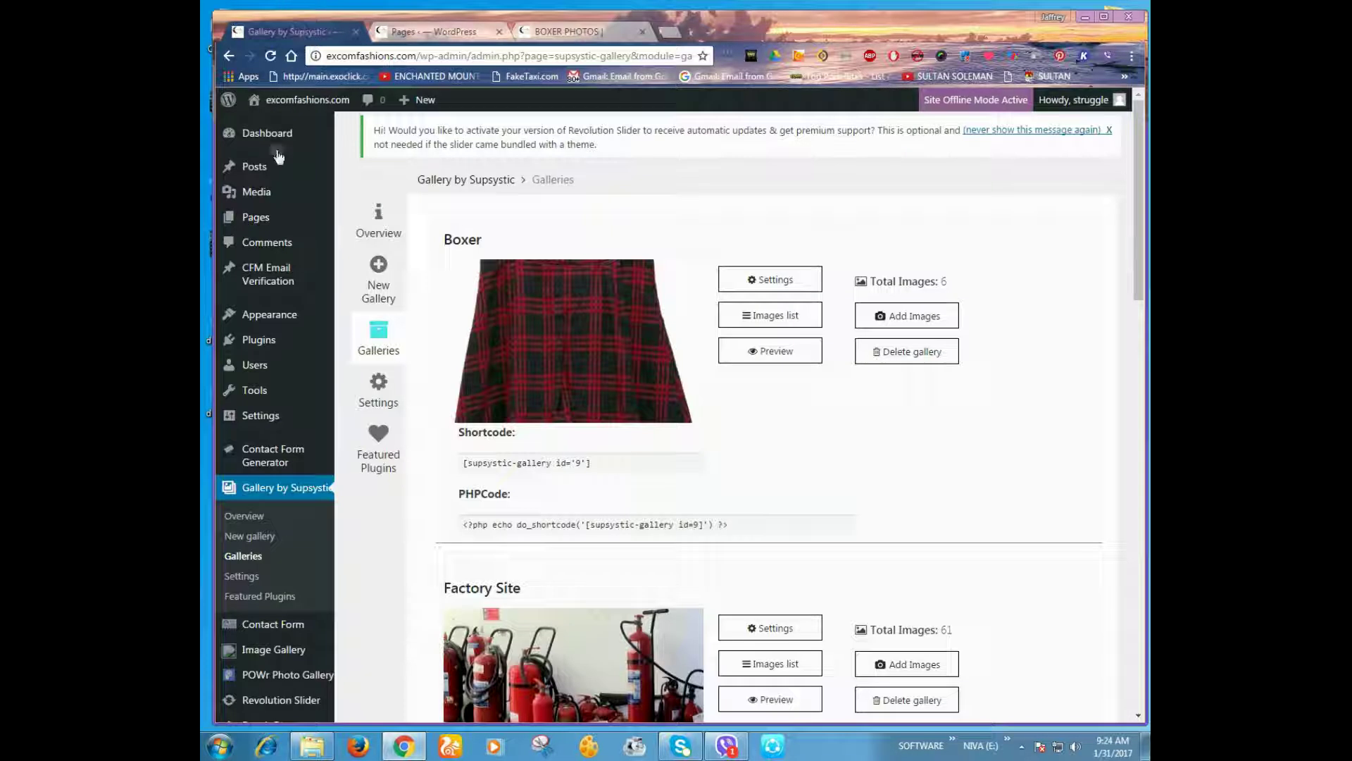
# Look over the admin page list and the live site's Home and About Us pages
pyautogui.click(395, 28)
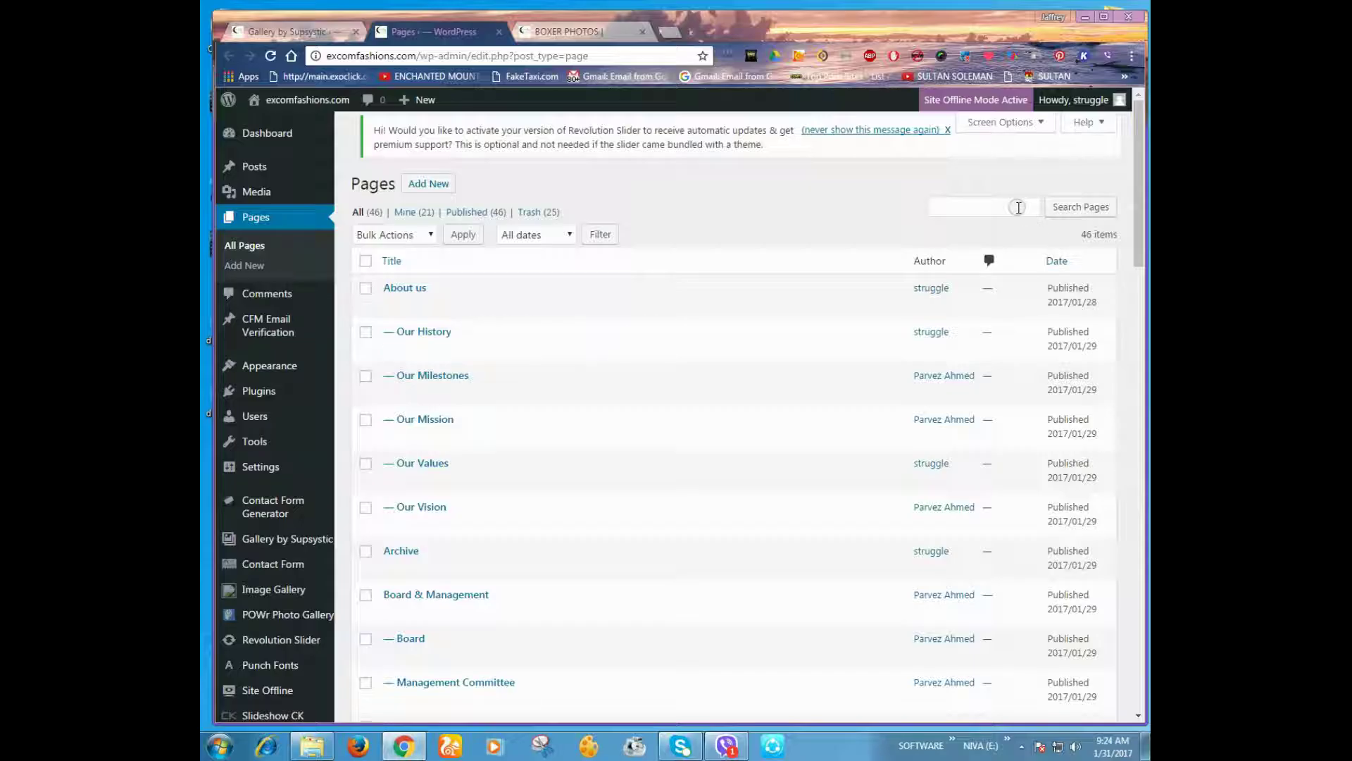
pyautogui.click(1000, 202)
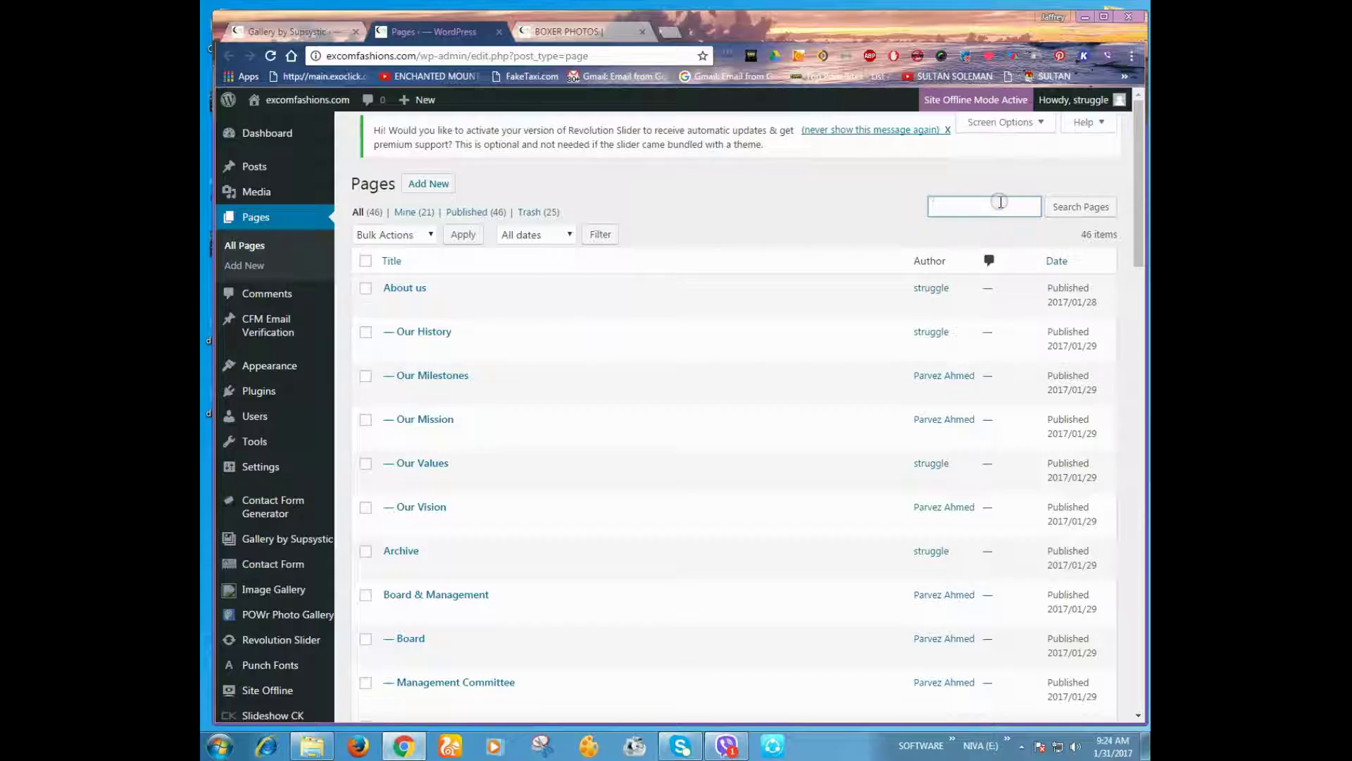
pyautogui.click(544, 35)
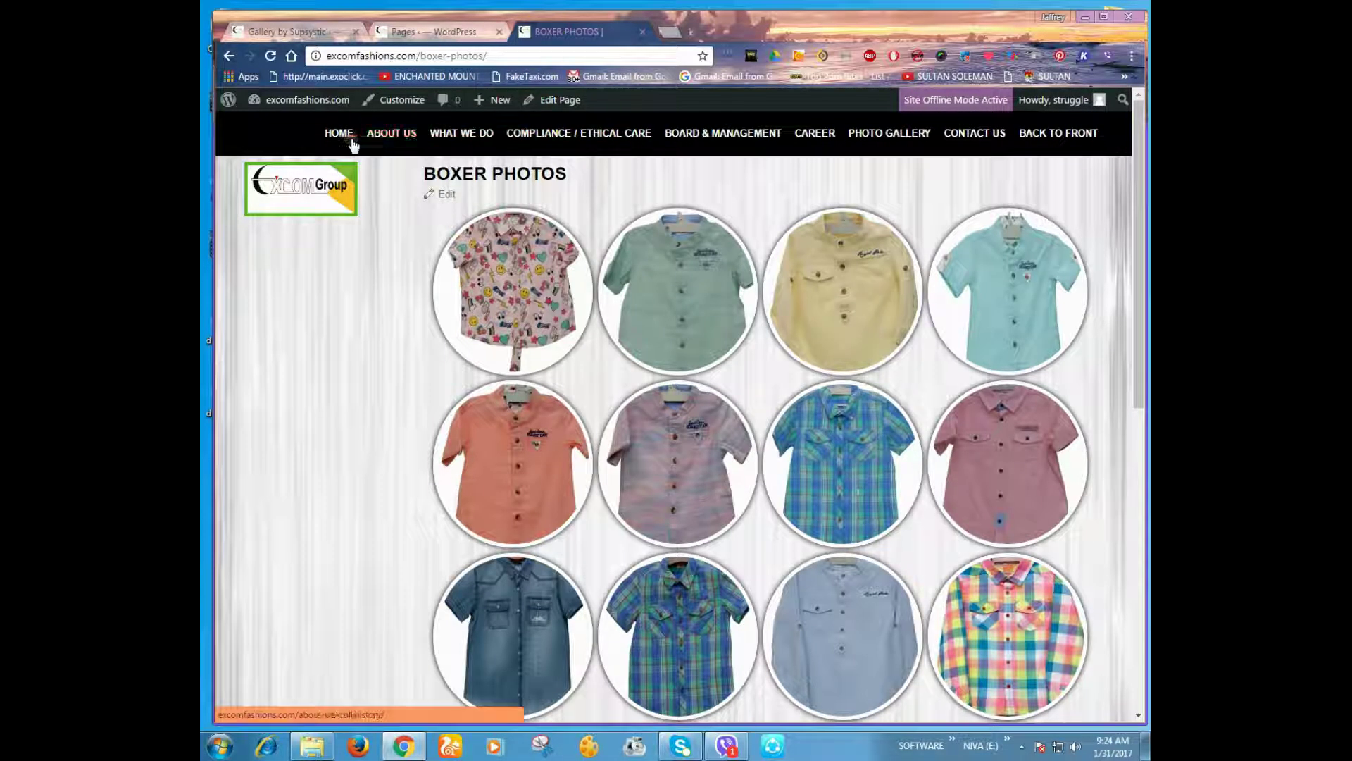
pyautogui.click(336, 137)
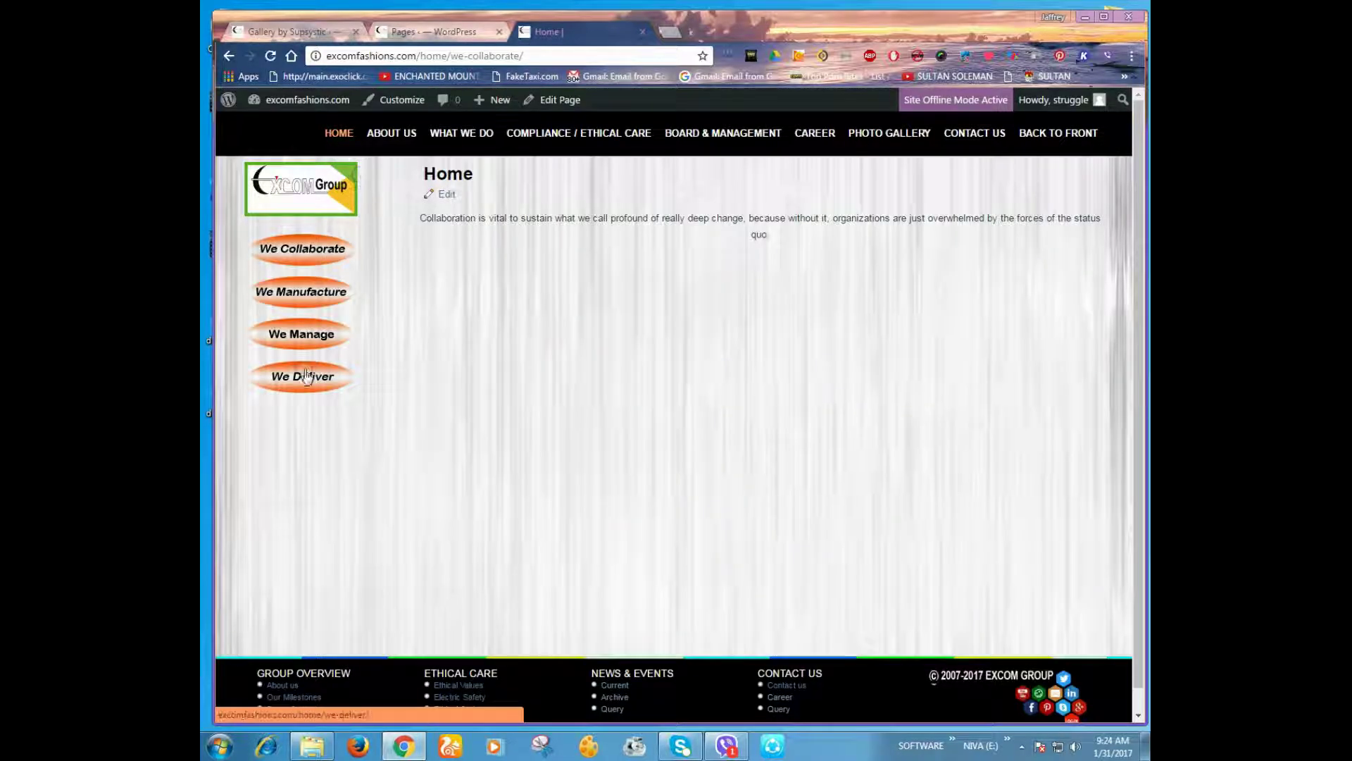
pyautogui.click(391, 133)
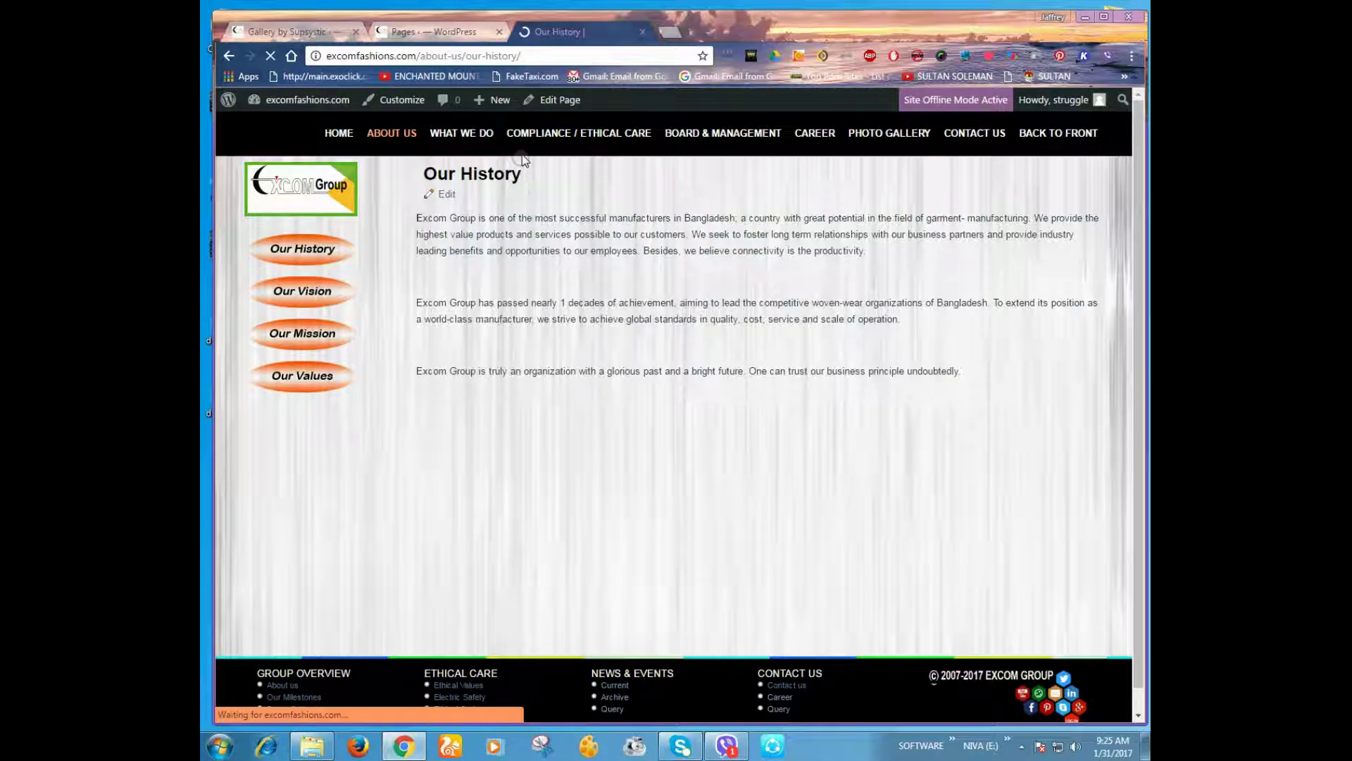
# Open the Boxers page under What We Do on the live site for editing
pyautogui.click(469, 135)
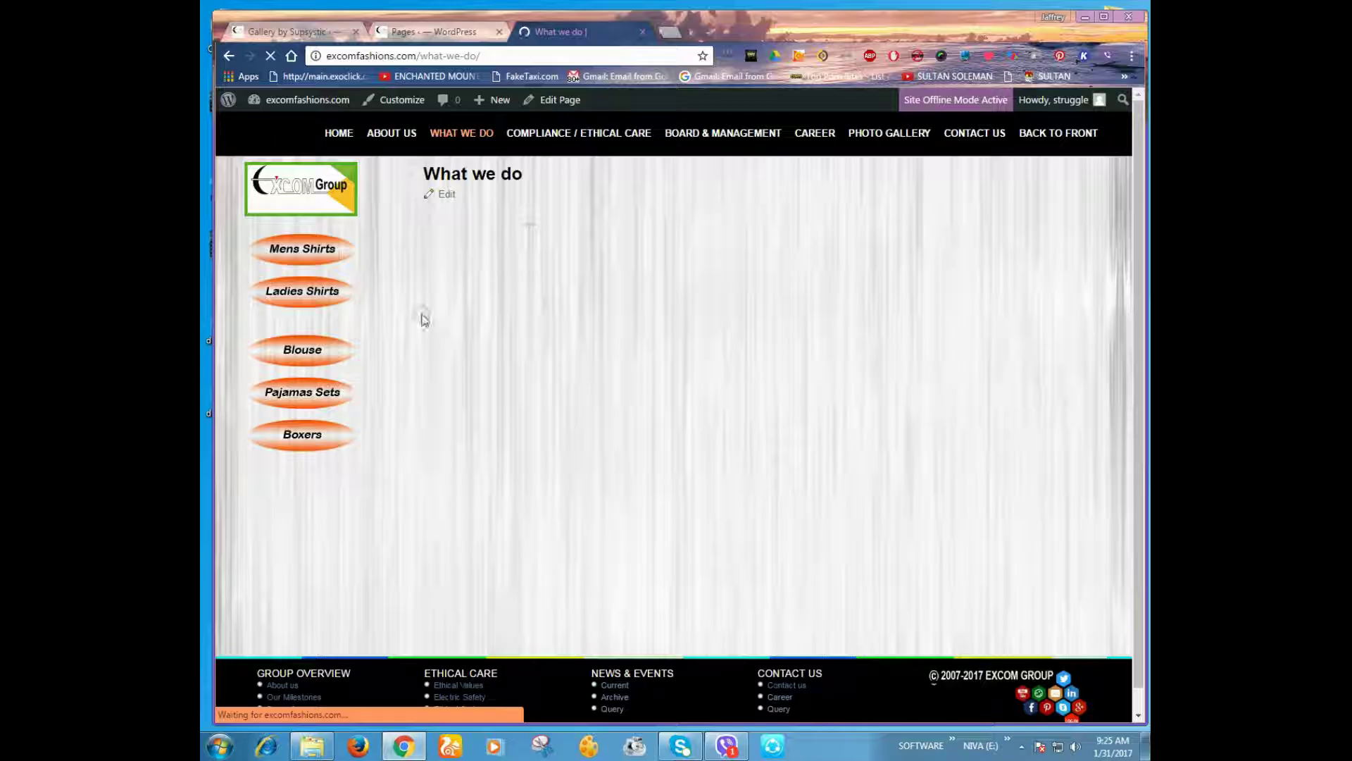
pyautogui.click(300, 444)
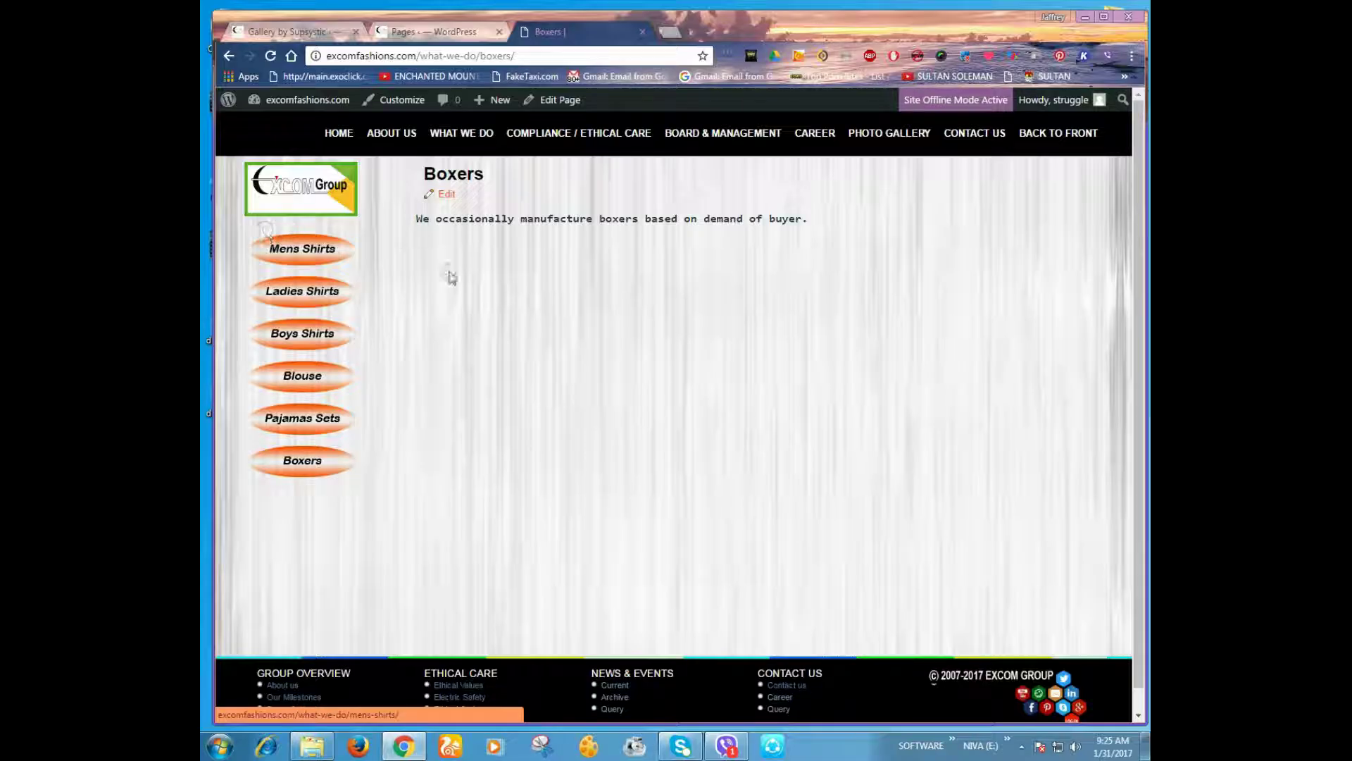
pyautogui.click(445, 196)
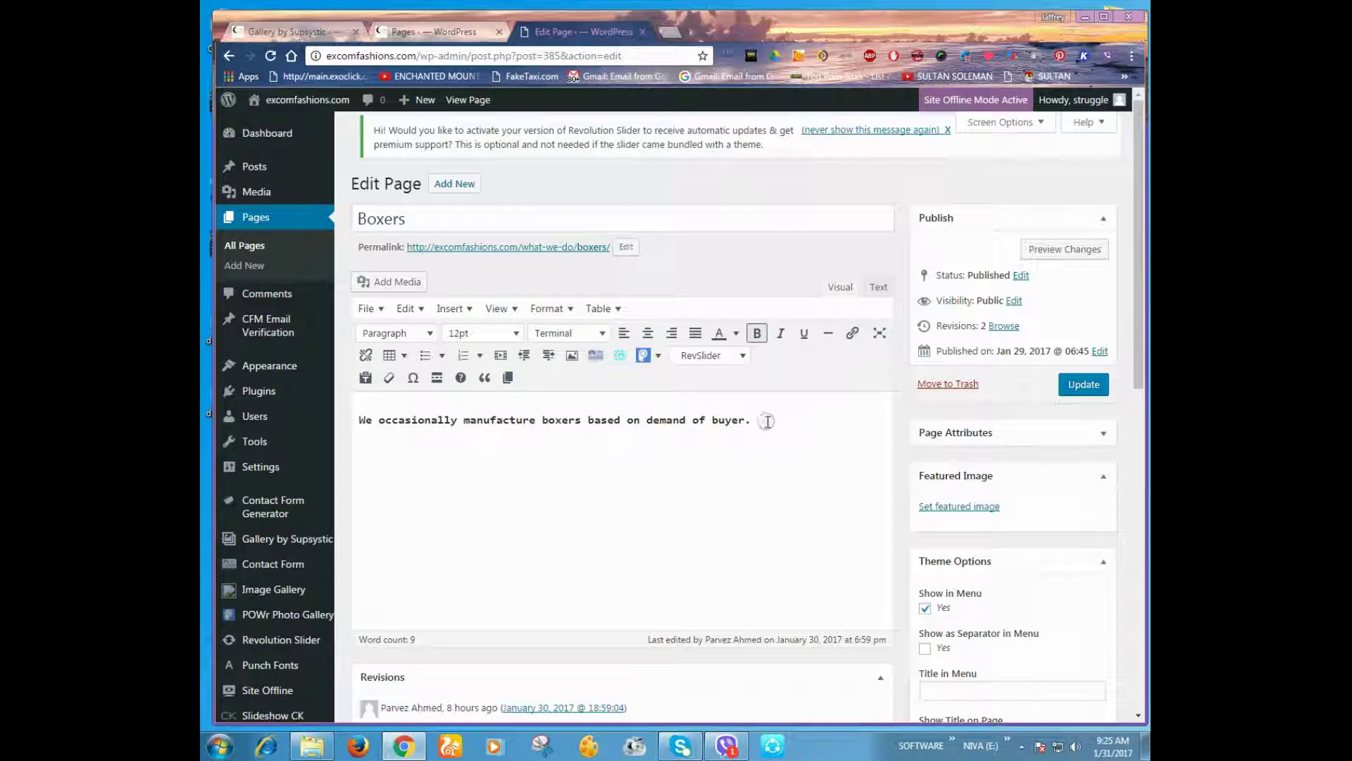
# Paste the shortcode [supsystic-gallery id='9'] on a new line below the Boxers page's sentence and update the page
pyautogui.press('Return')
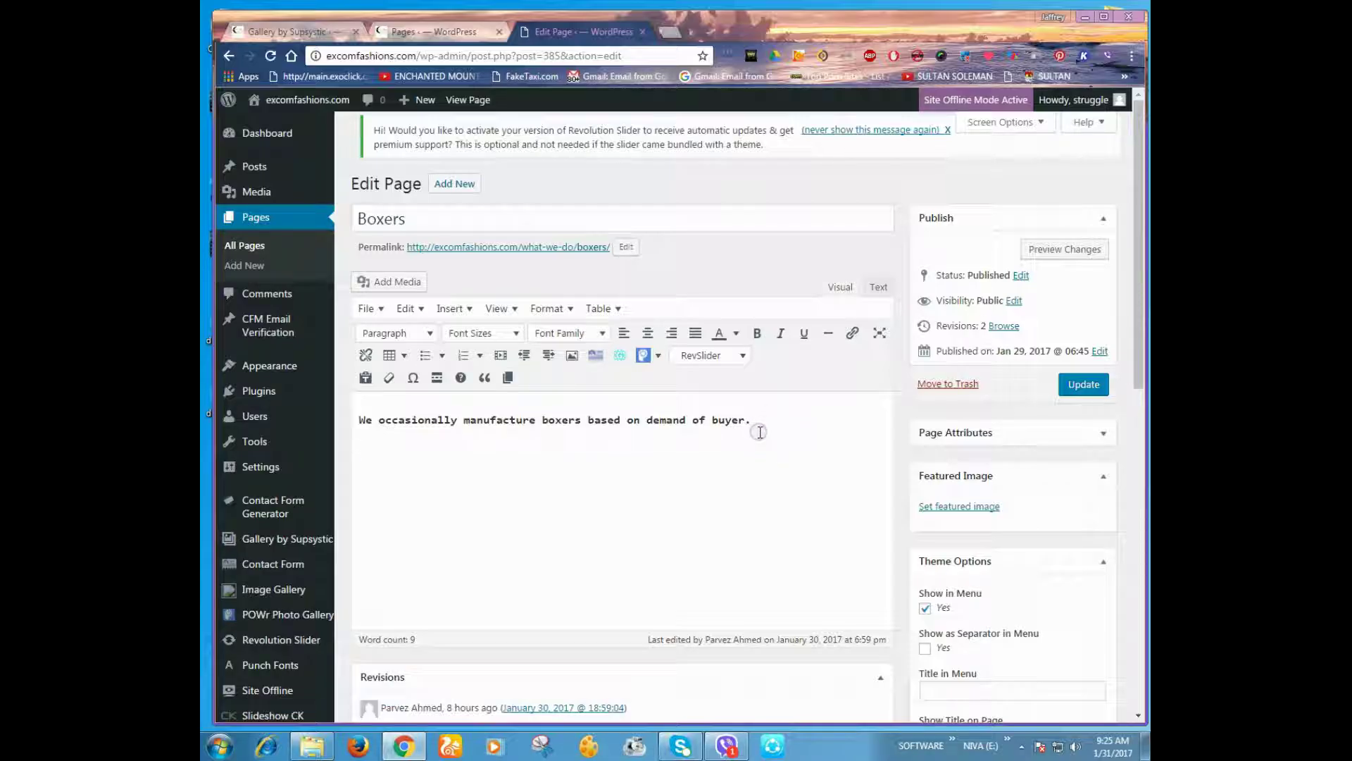
pyautogui.hotkey('ctrl', 'v')
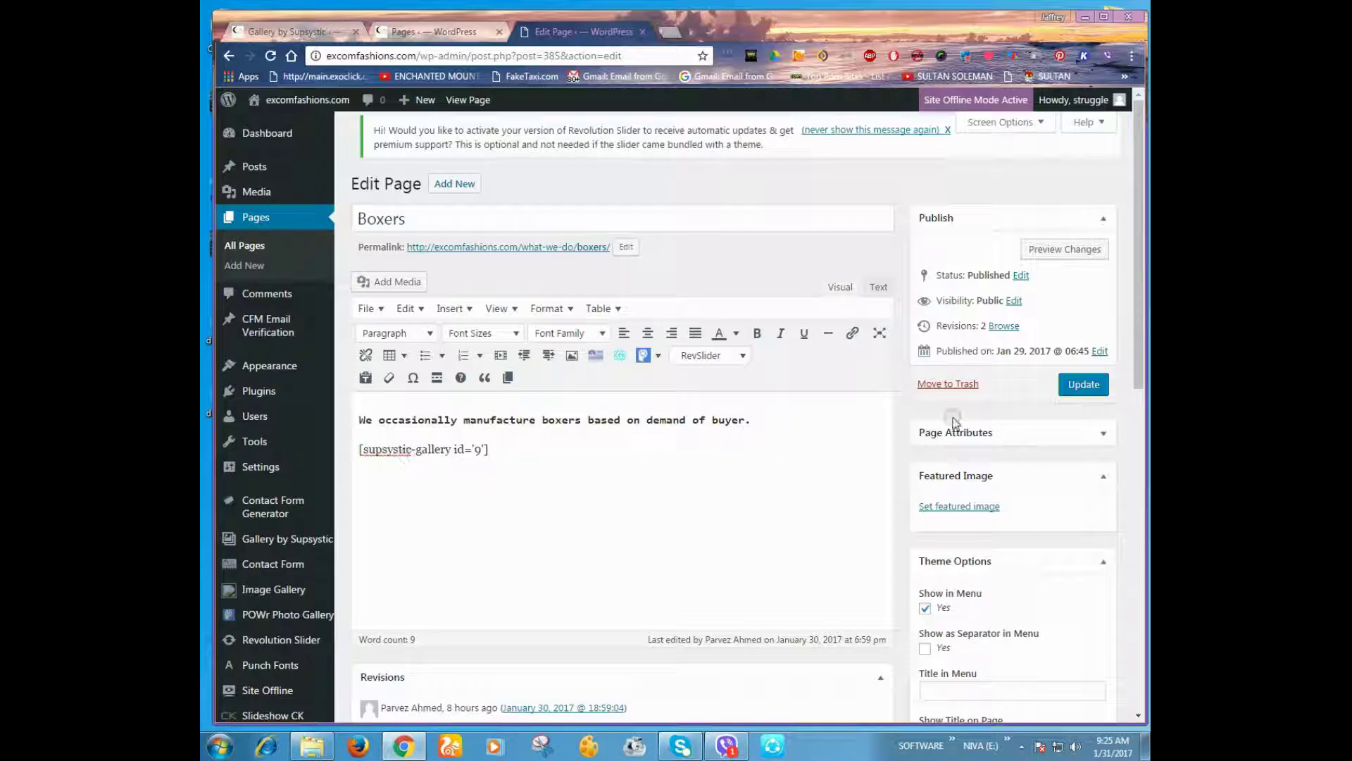
pyautogui.click(1092, 385)
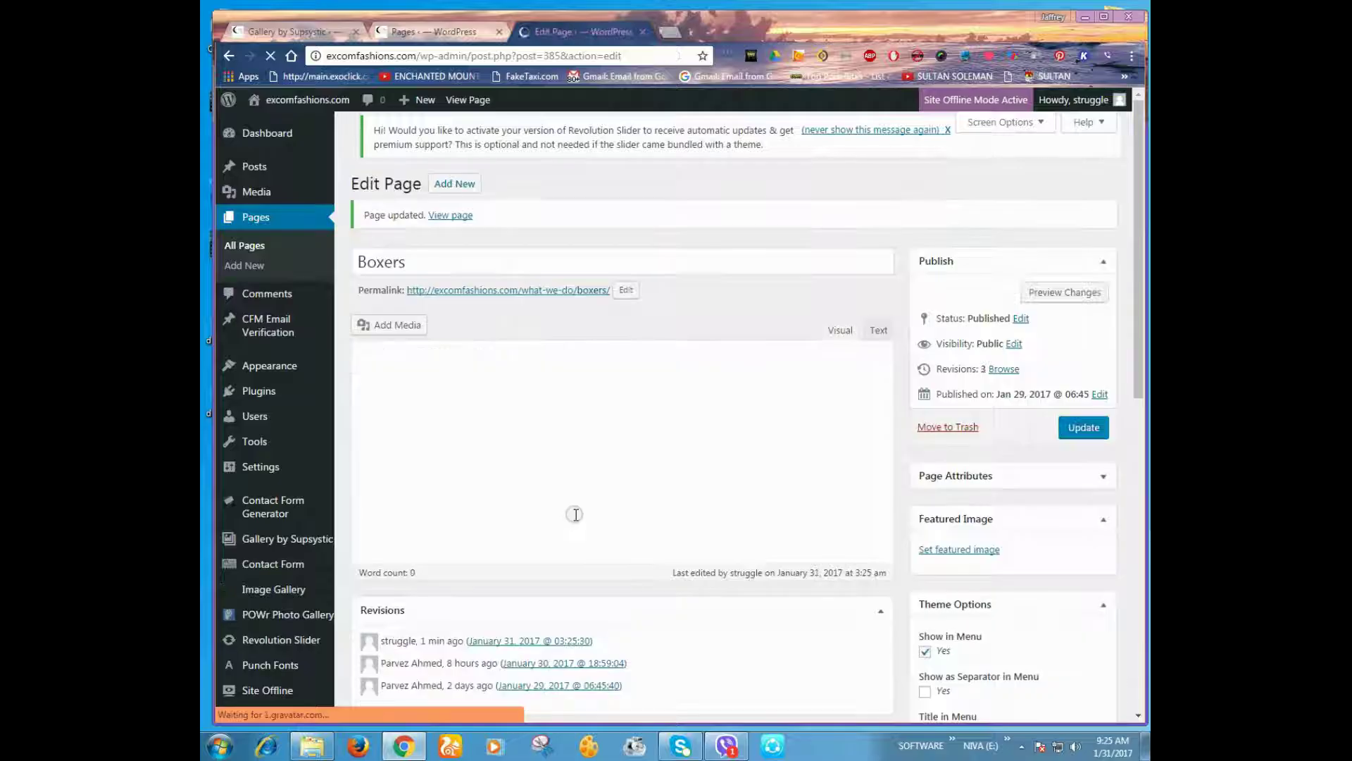
# View the live Boxers page through its permalink and check the introductory sentence above the gallery
pyautogui.click(538, 292)
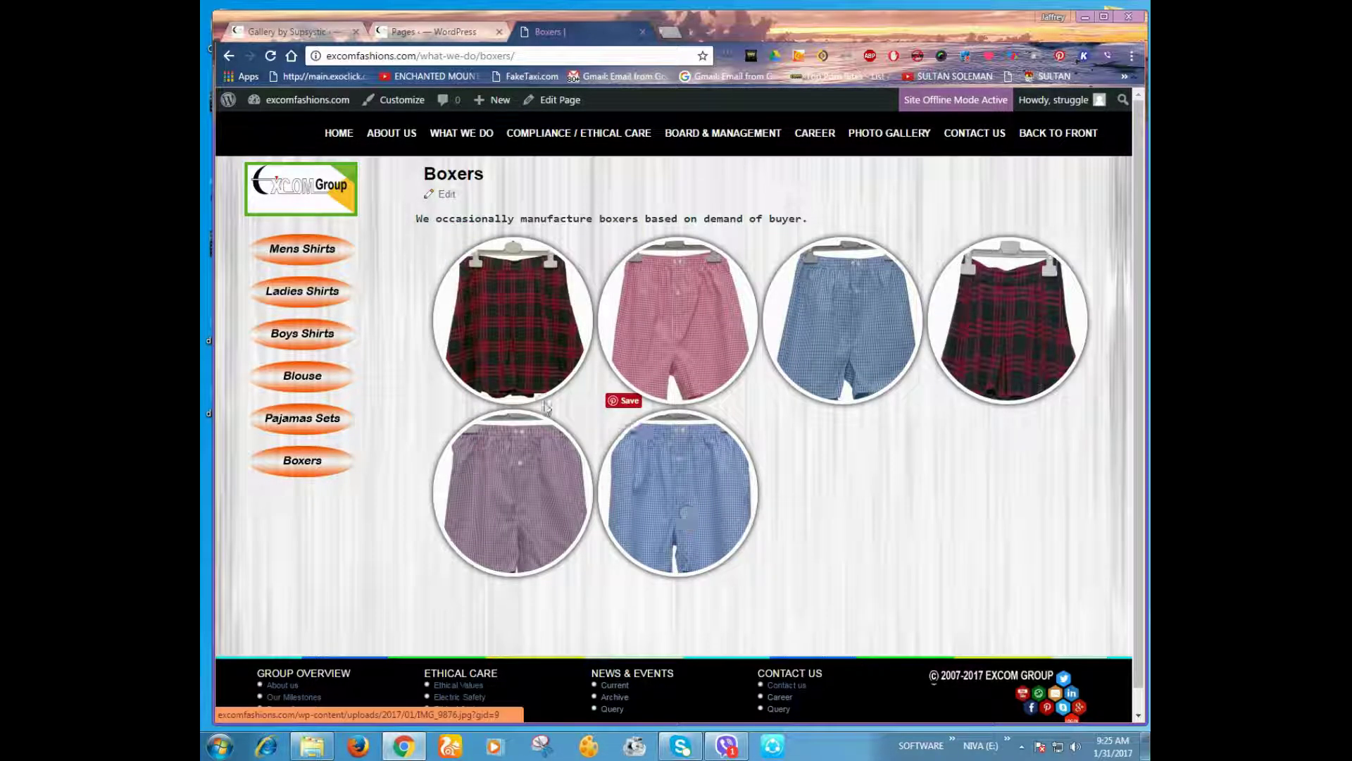
pyautogui.moveTo(410, 220); pyautogui.dragTo(824, 214)
pyautogui.click(829, 219)
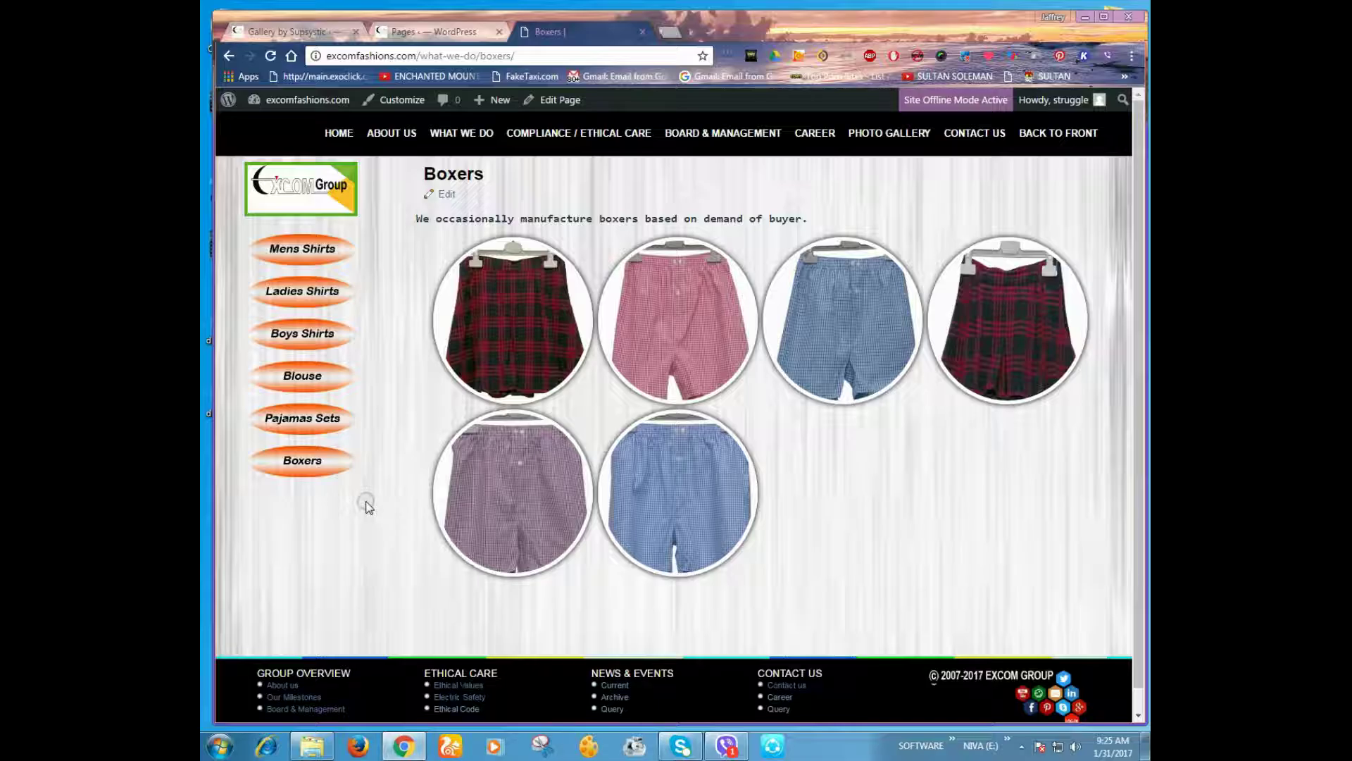
# Open the form for a new Supsystic gallery and review the images in the Boys Shirts folder inside Photo Gallary
pyautogui.click(274, 31)
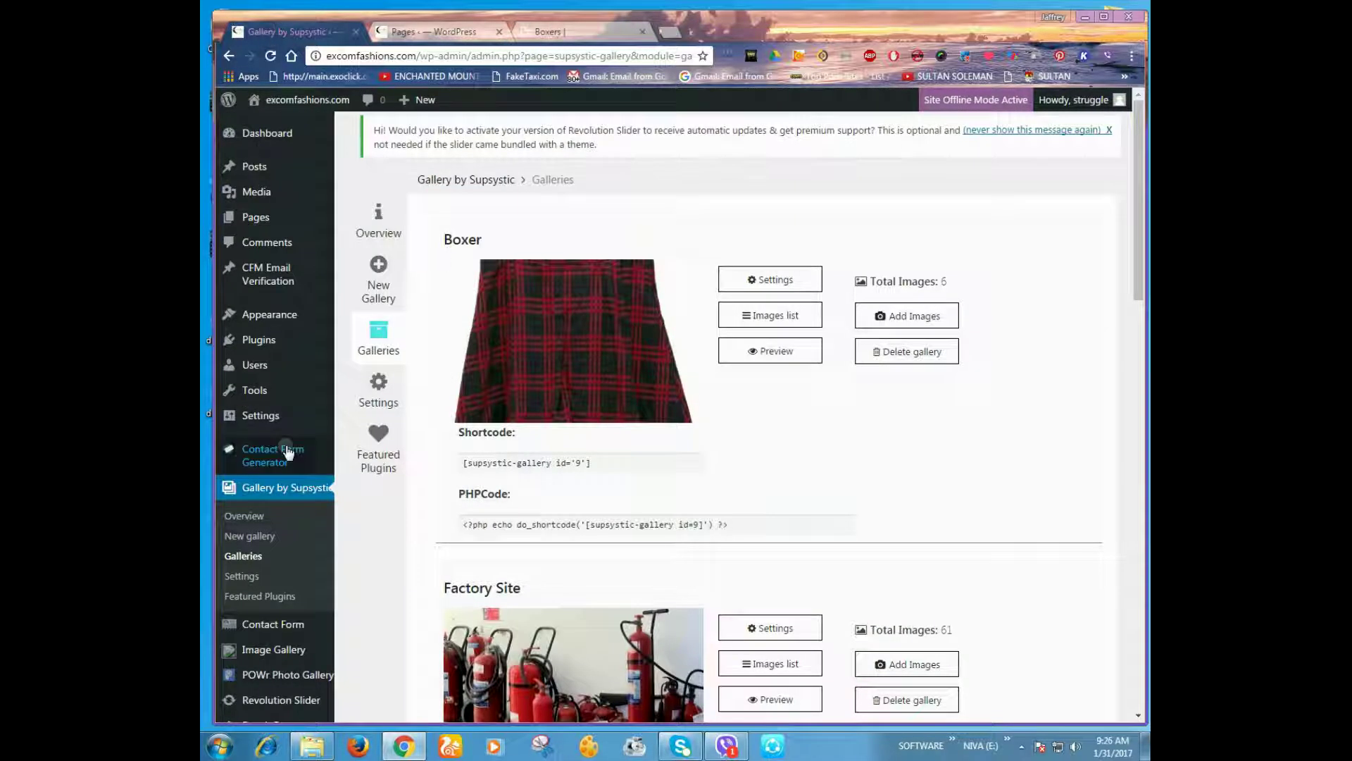
pyautogui.click(249, 537)
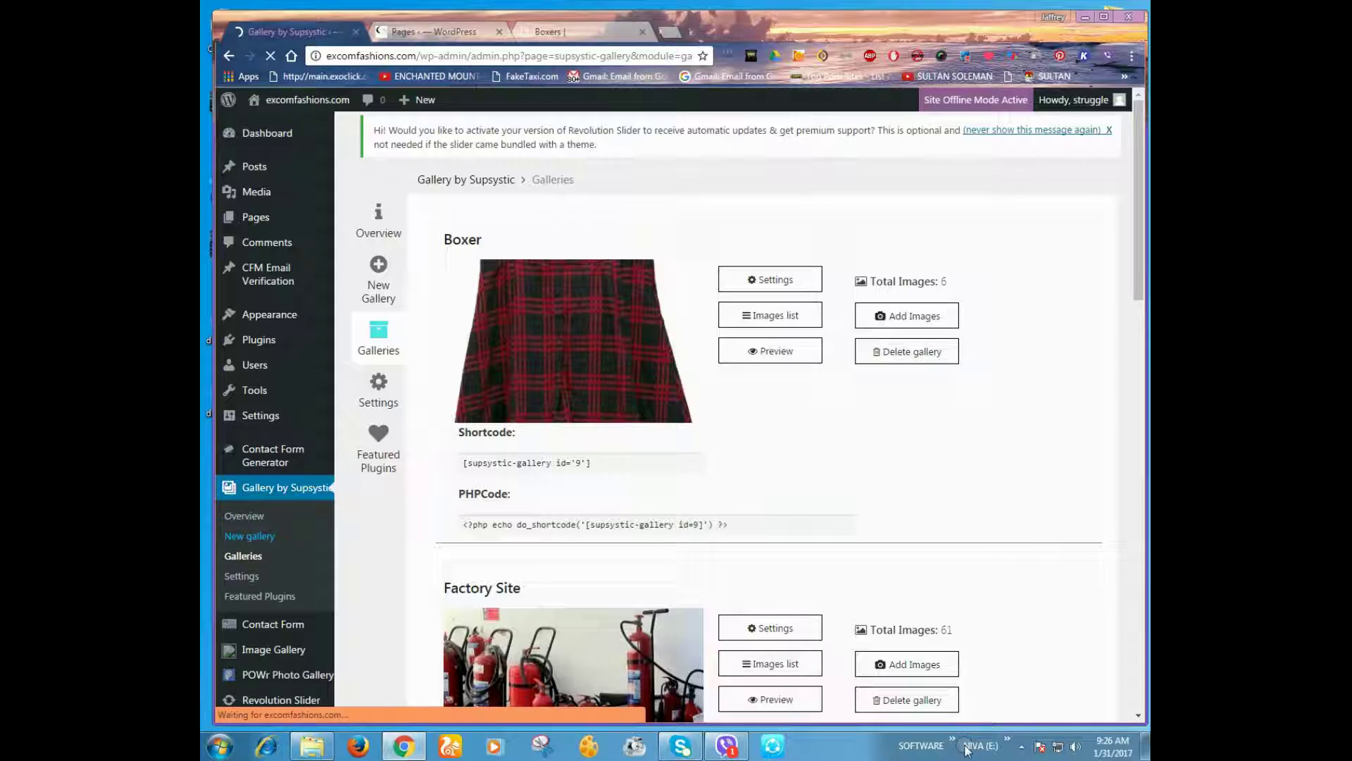
pyautogui.click(314, 747)
pyautogui.click(550, 381)
pyautogui.press('BackSpace')
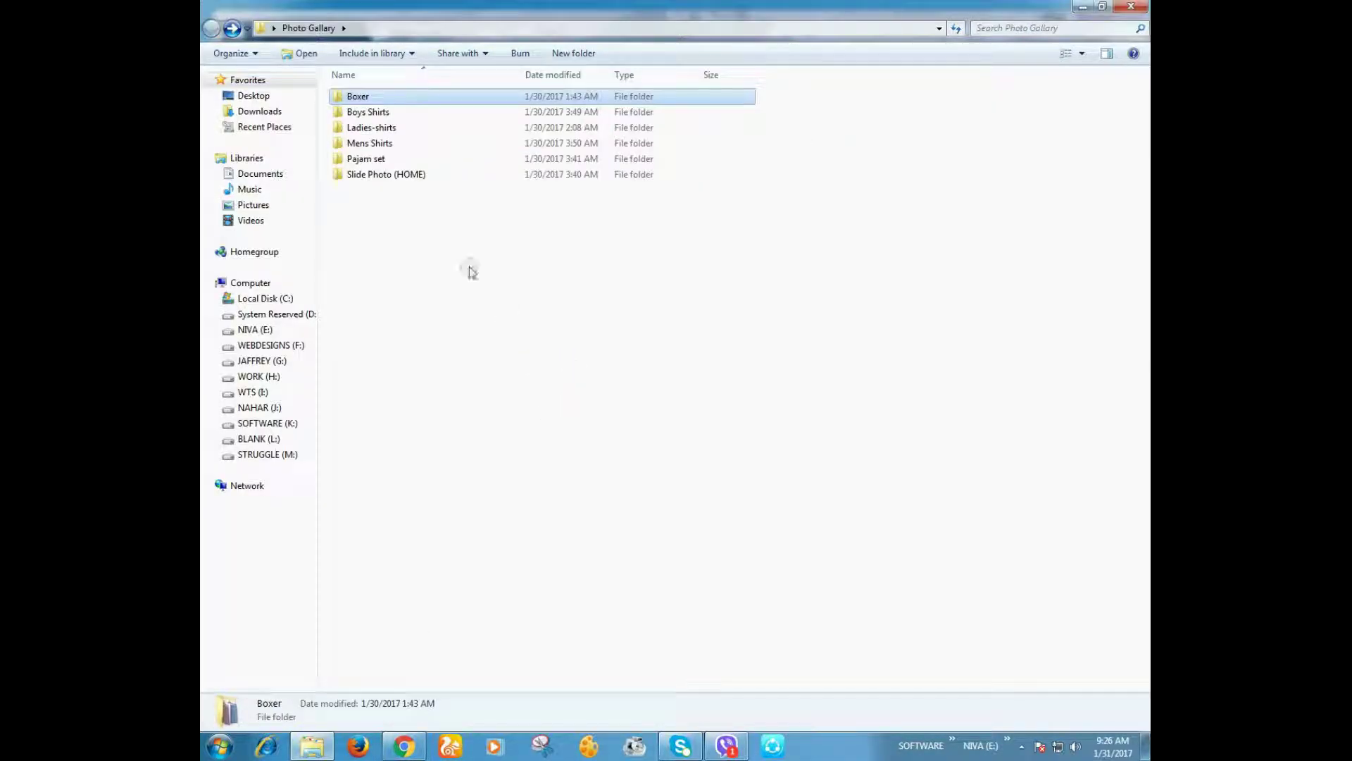
pyautogui.doubleClick(387, 112)
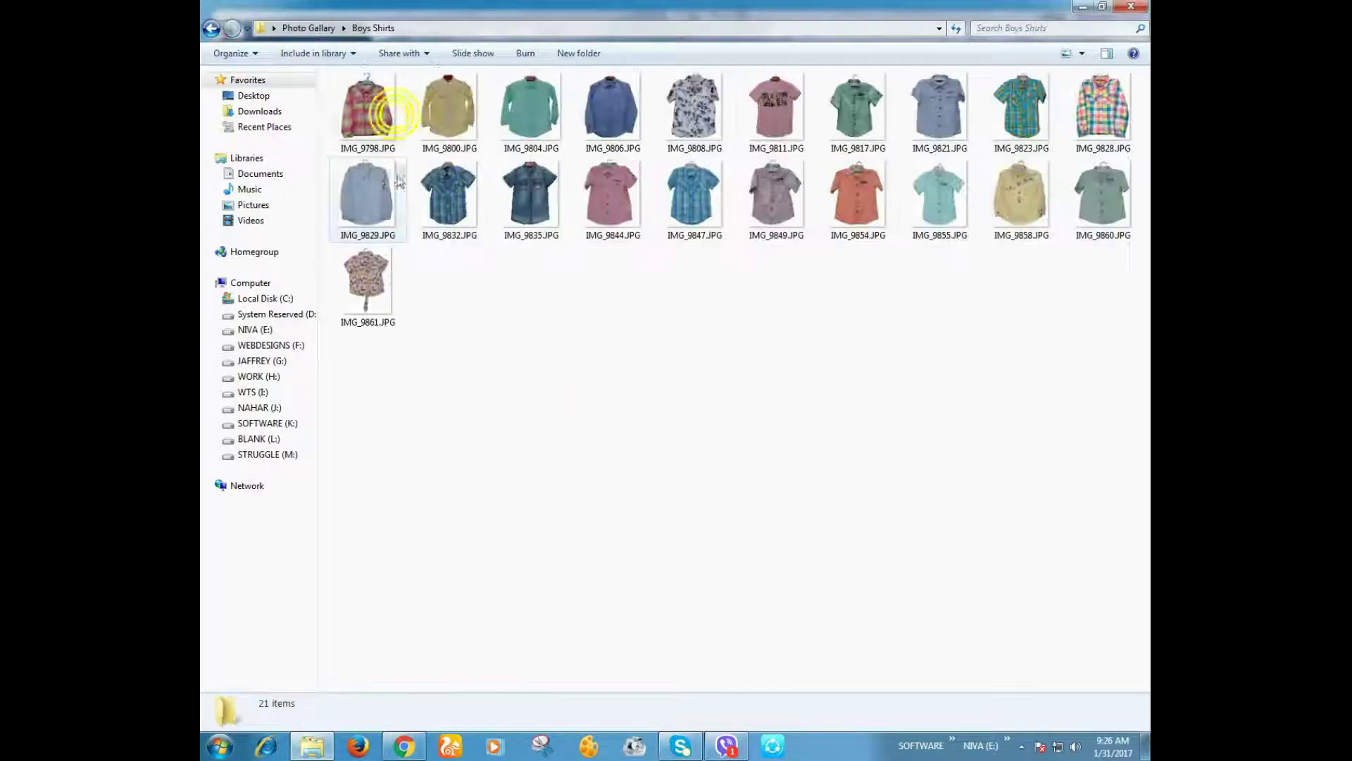
pyautogui.click(715, 362)
pyautogui.hotkey('ctrl', 'a')
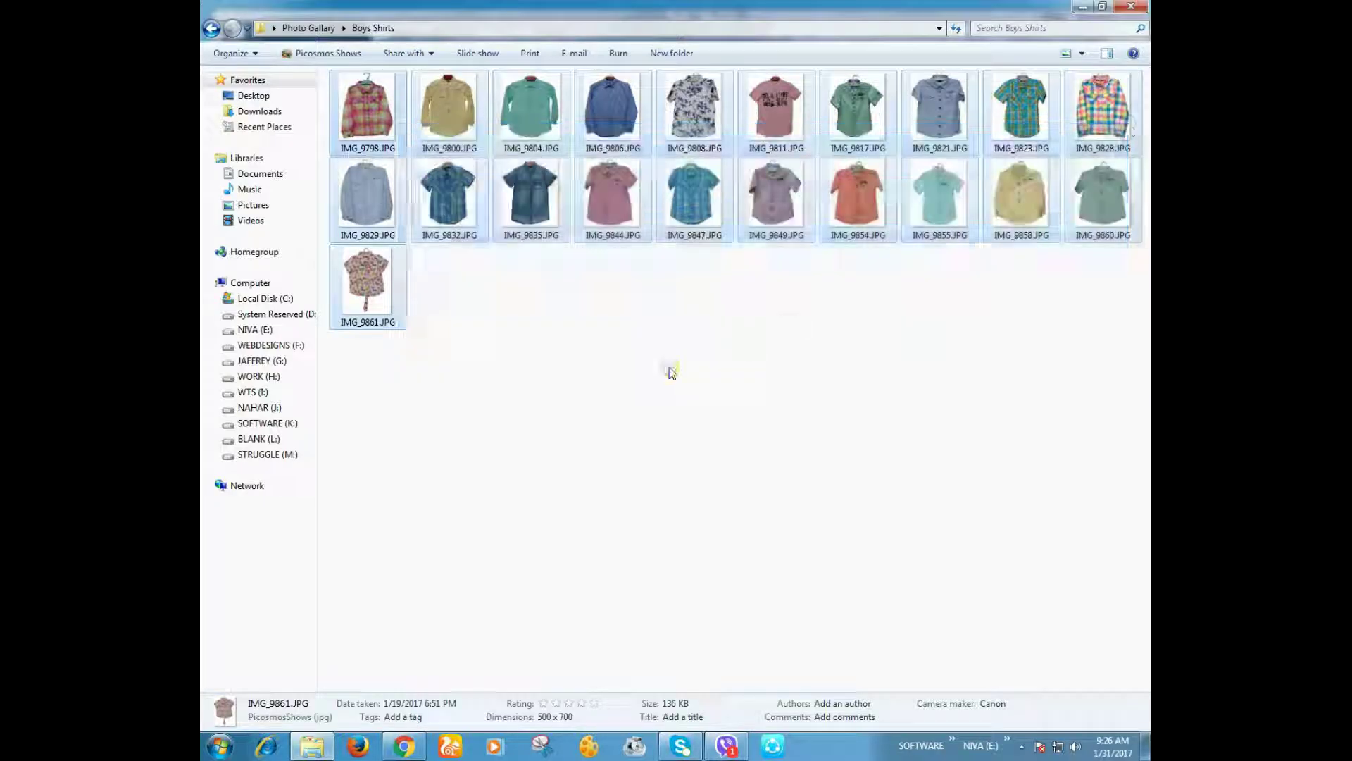
pyautogui.press('BackSpace')
pyautogui.click(1085, 7)
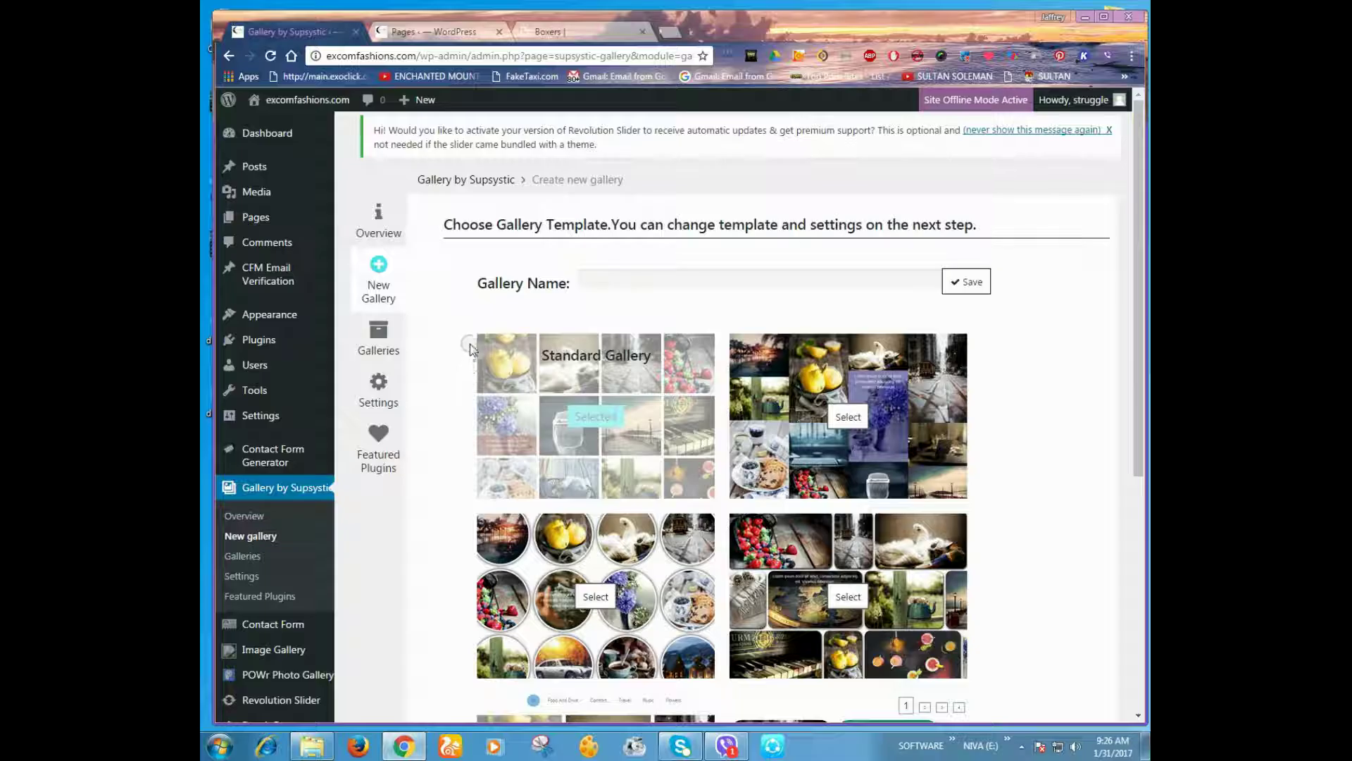
# Choose the Rounded Gallery template and enter BOYS SHIRT as the new gallery's name
pyautogui.scroll(-2, 721, 373)
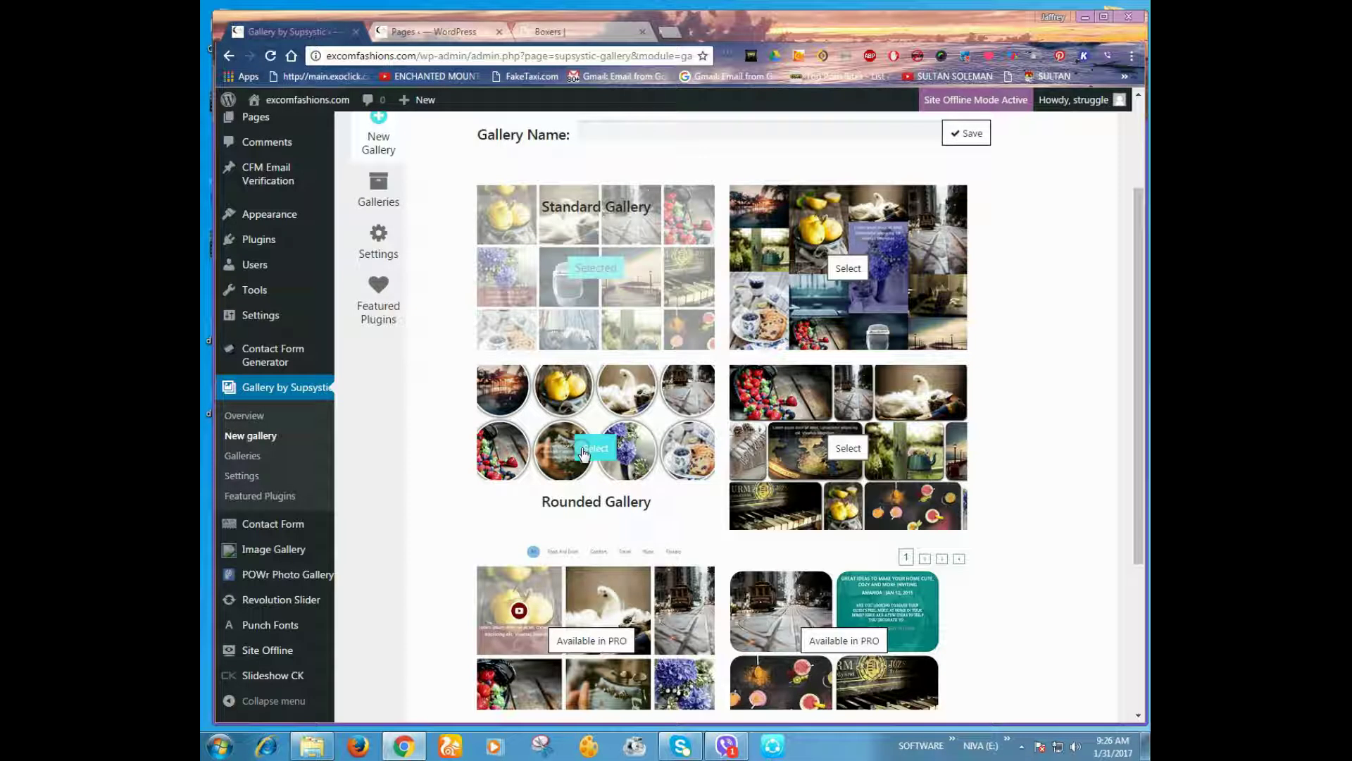
pyautogui.click(582, 450)
pyautogui.click(618, 296)
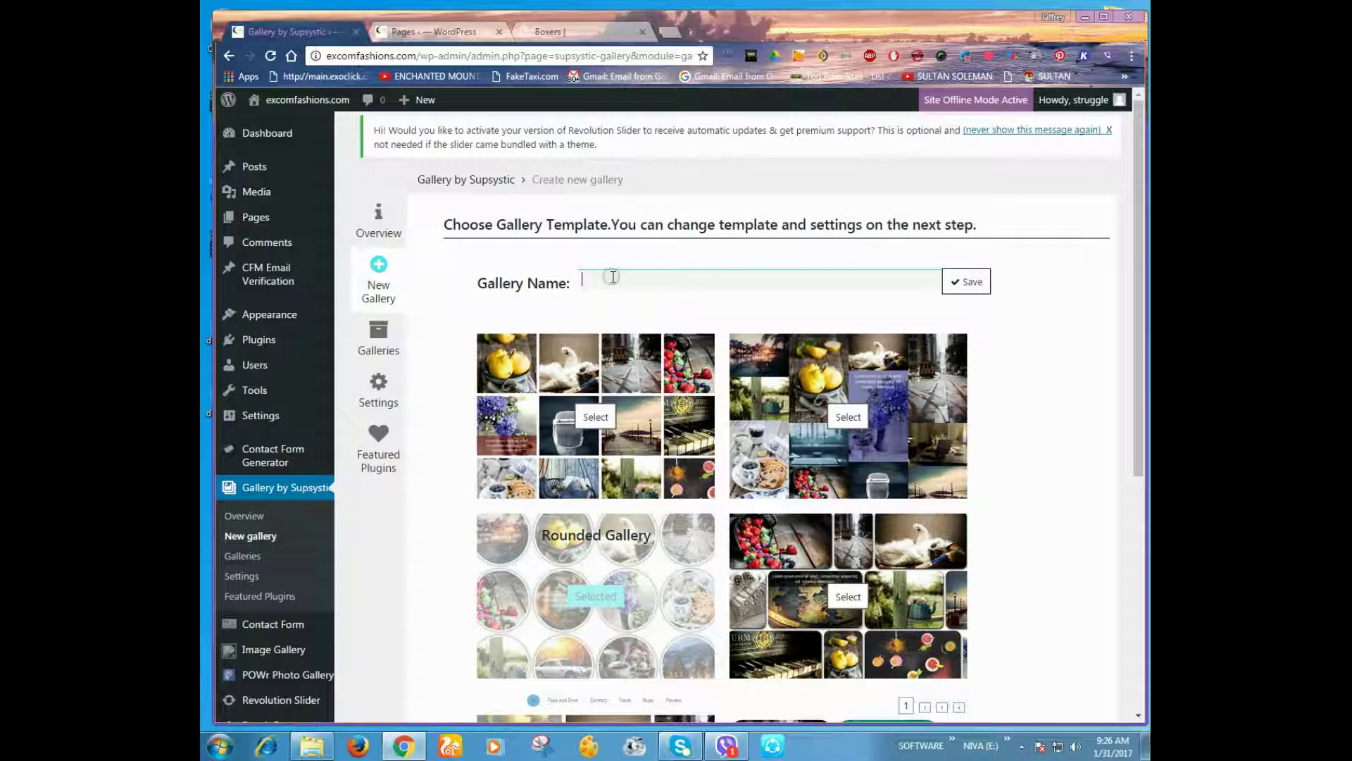
pyautogui.write('B')
pyautogui.press('Down')
pyautogui.press('Return')
# Open the galleries list in a new browser tab and copy the second Boys Shirt gallery's shortcode [supsystic-gallery id='3']
pyautogui.click(258, 558)
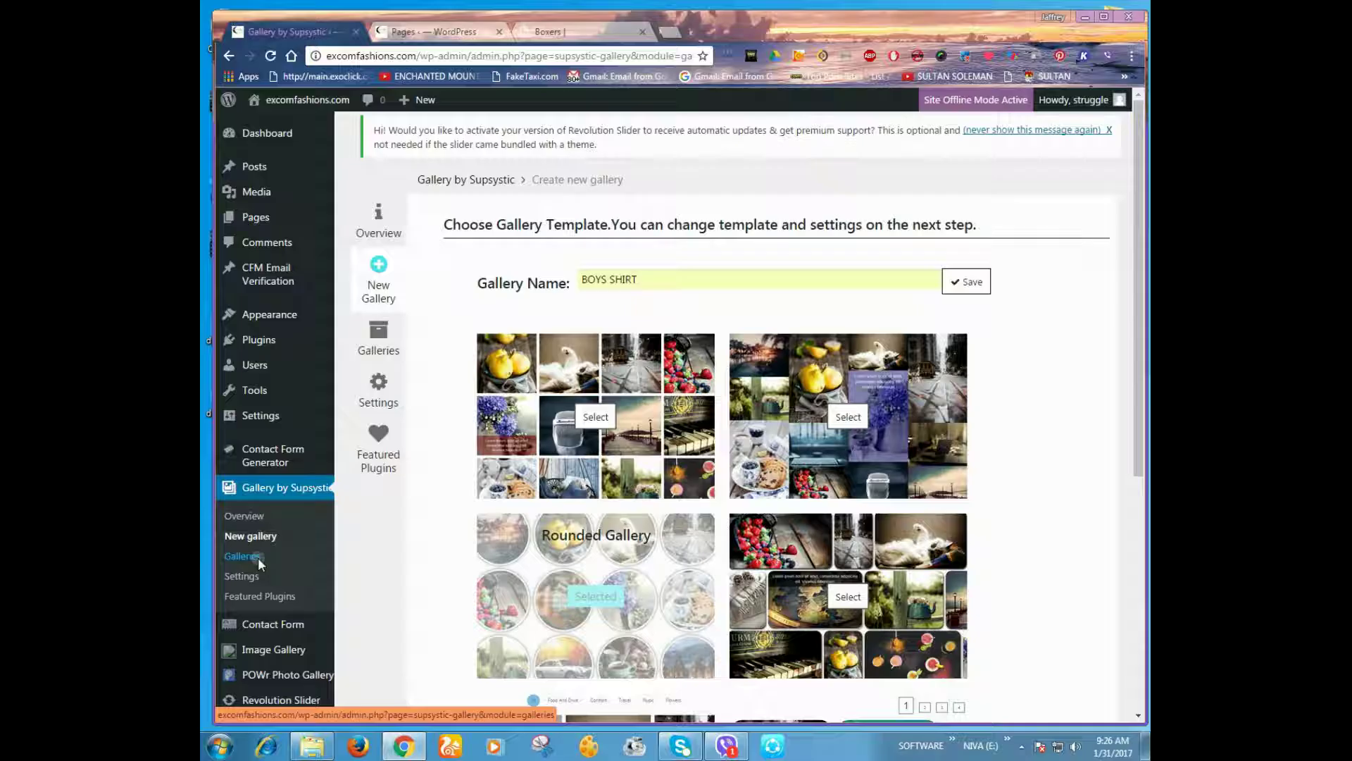
pyautogui.click(682, 31)
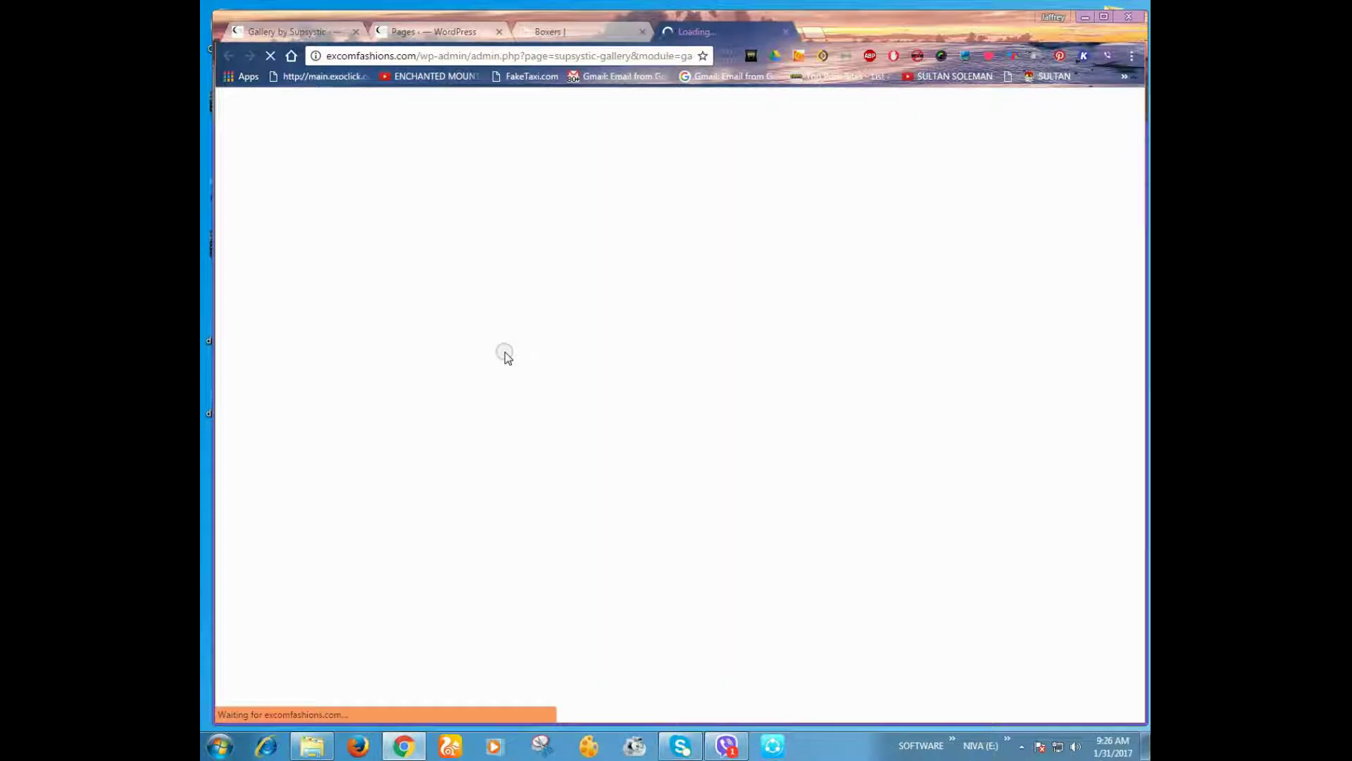
pyautogui.scroll(-5, 499, 368)
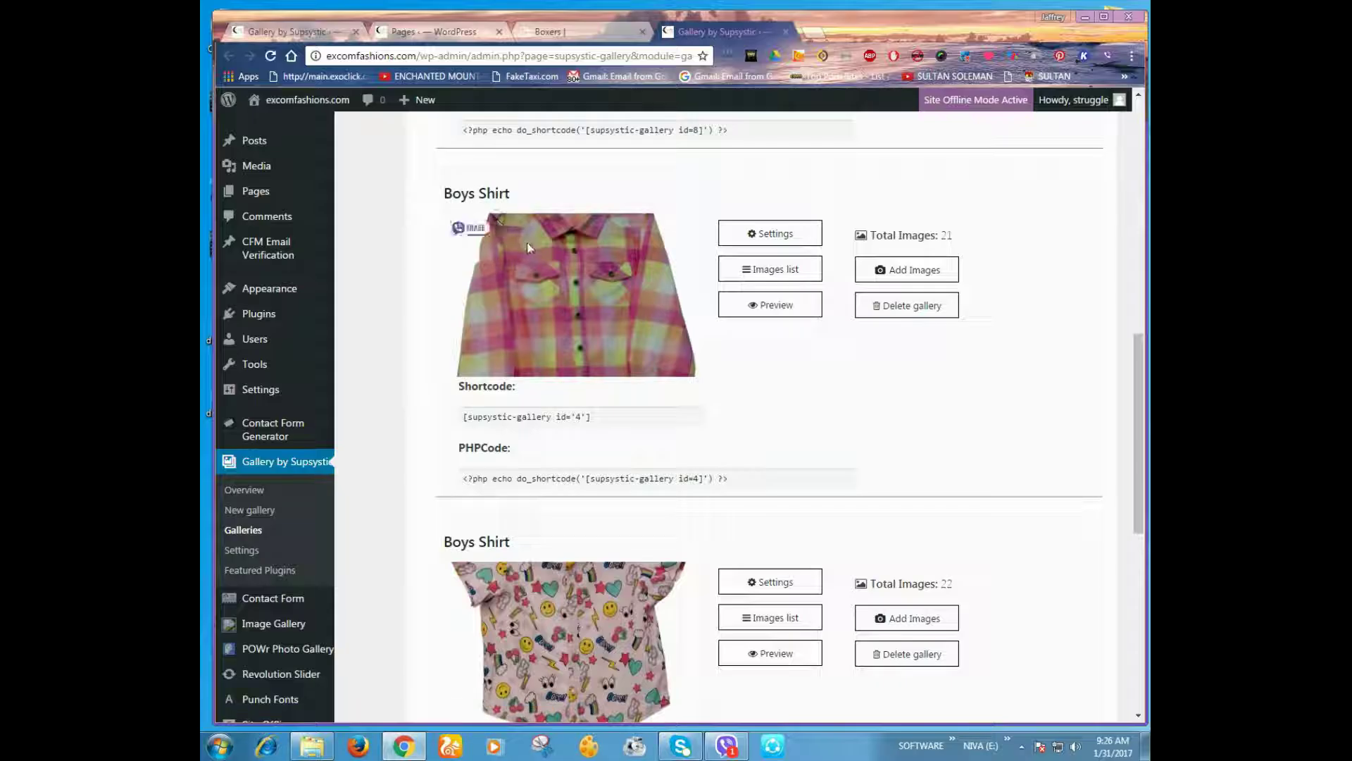
pyautogui.scroll(-1, 477, 622)
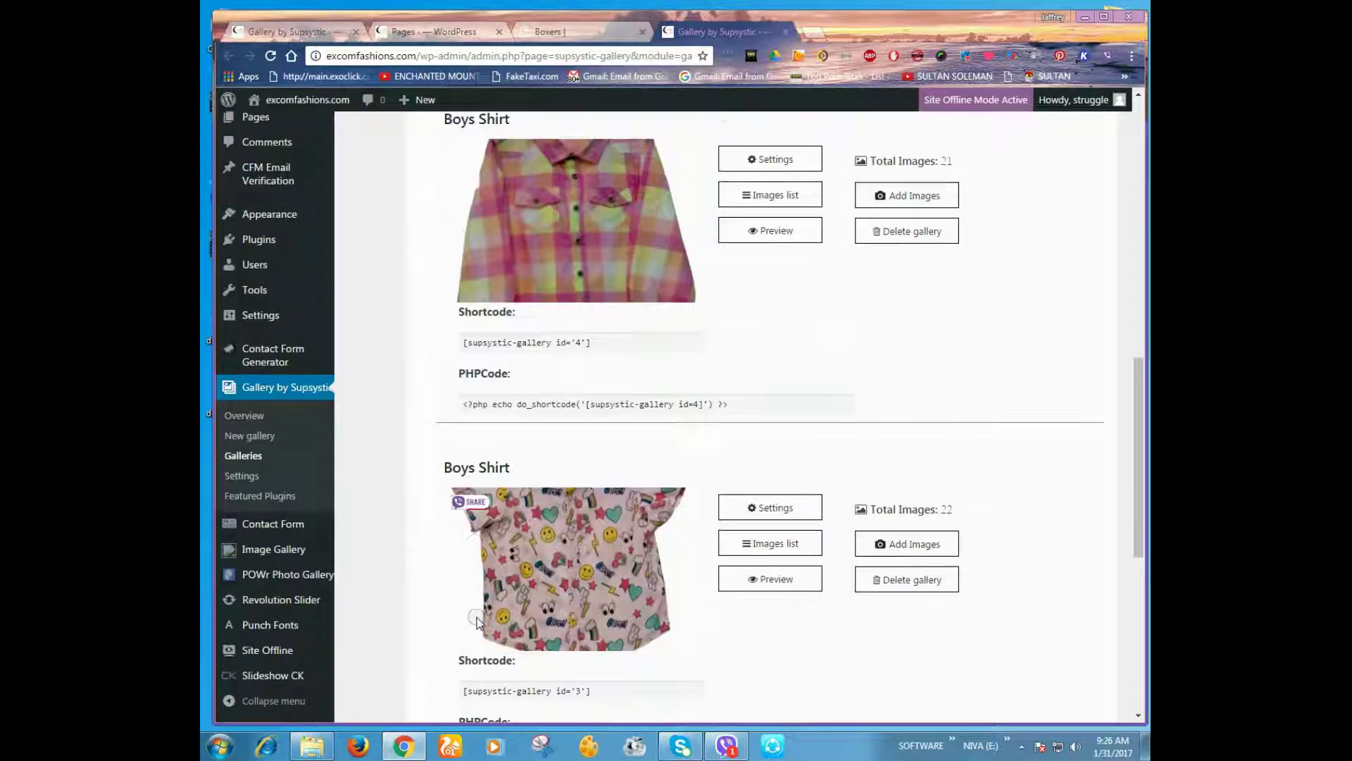
pyautogui.scroll(-2, 483, 613)
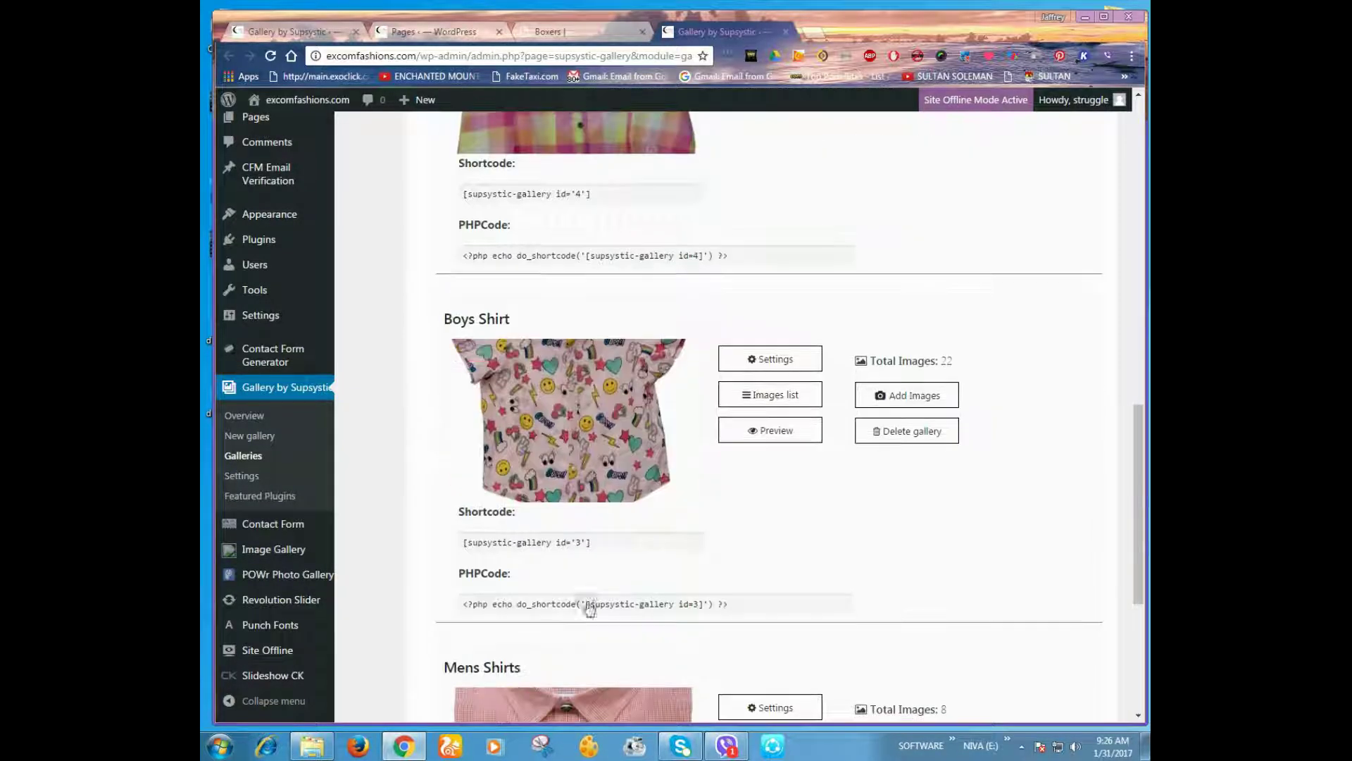
pyautogui.moveTo(605, 542); pyautogui.dragTo(462, 549)
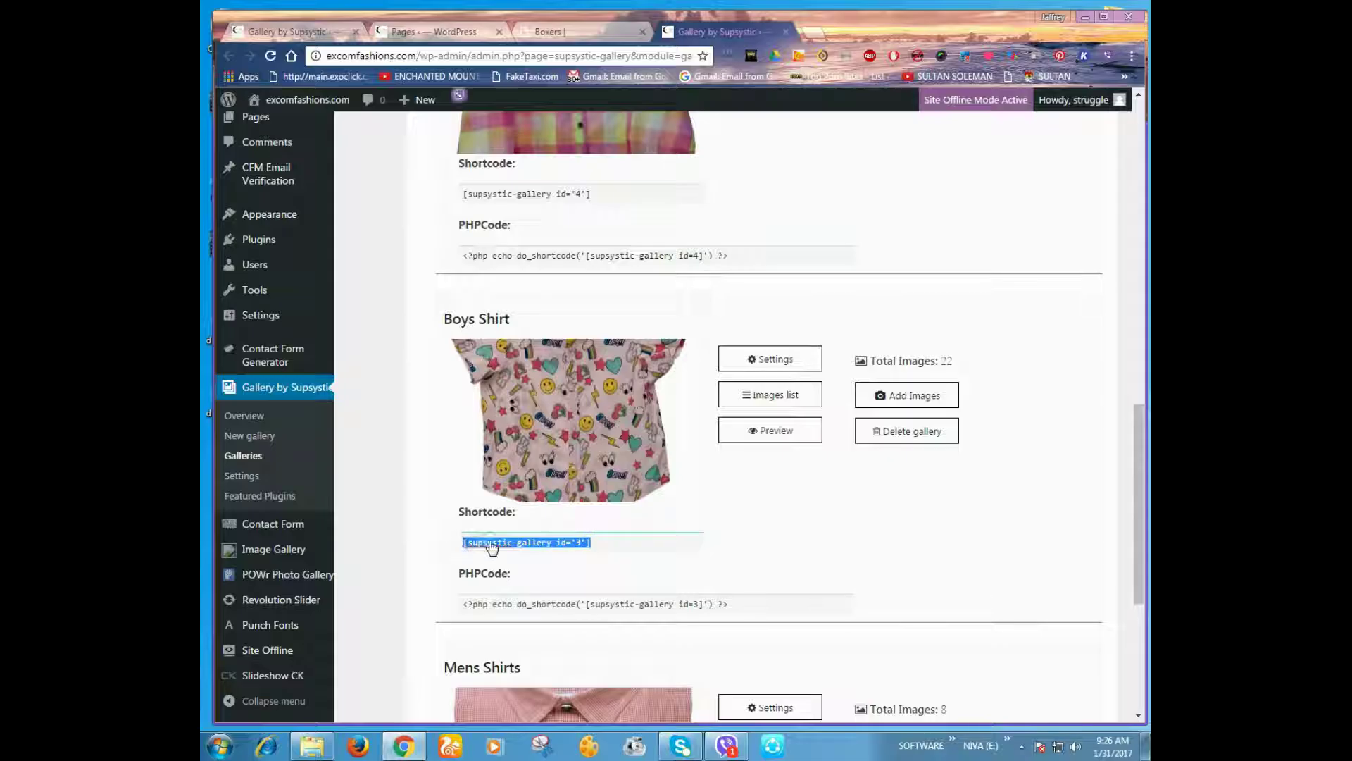
pyautogui.rightClick(491, 541)
pyautogui.click(528, 310)
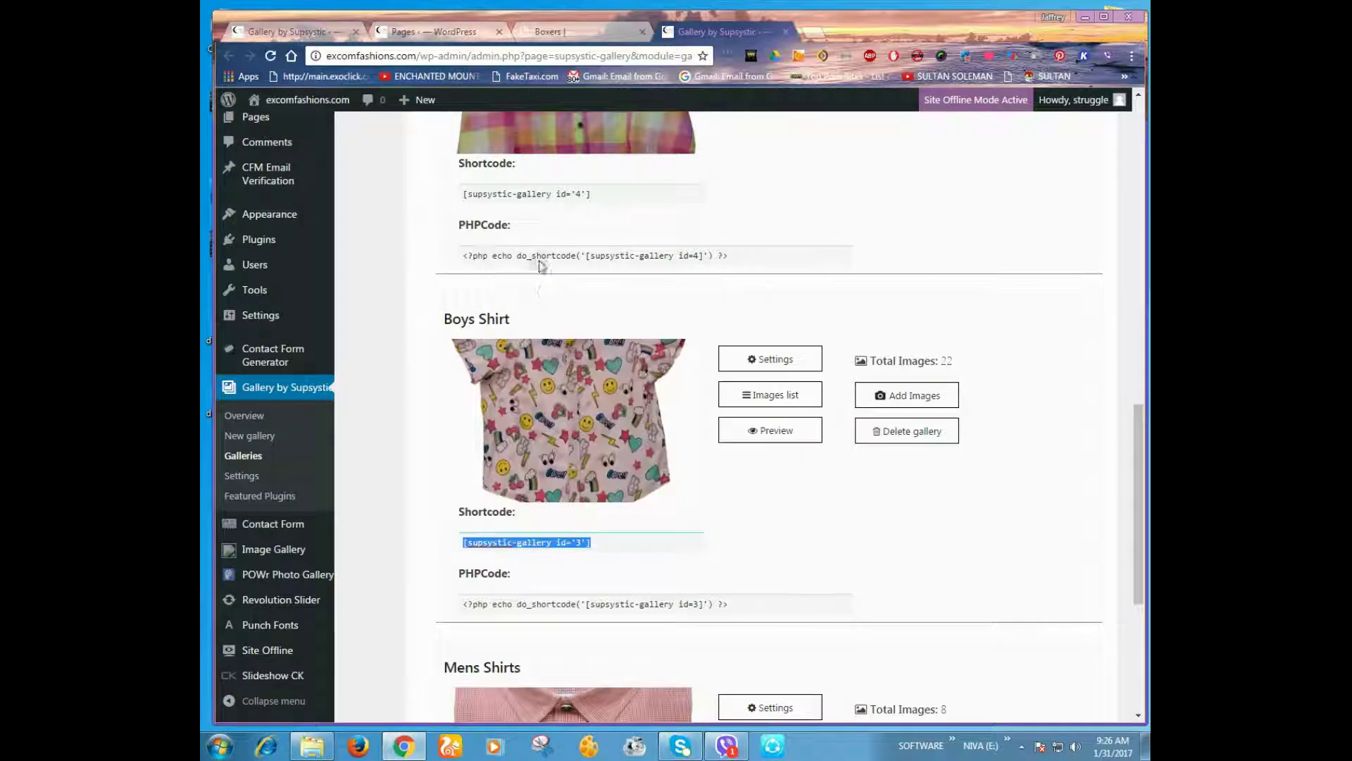
# Open the live site's Boys Shirts page for editing and justify its text paragraph
pyautogui.click(509, 32)
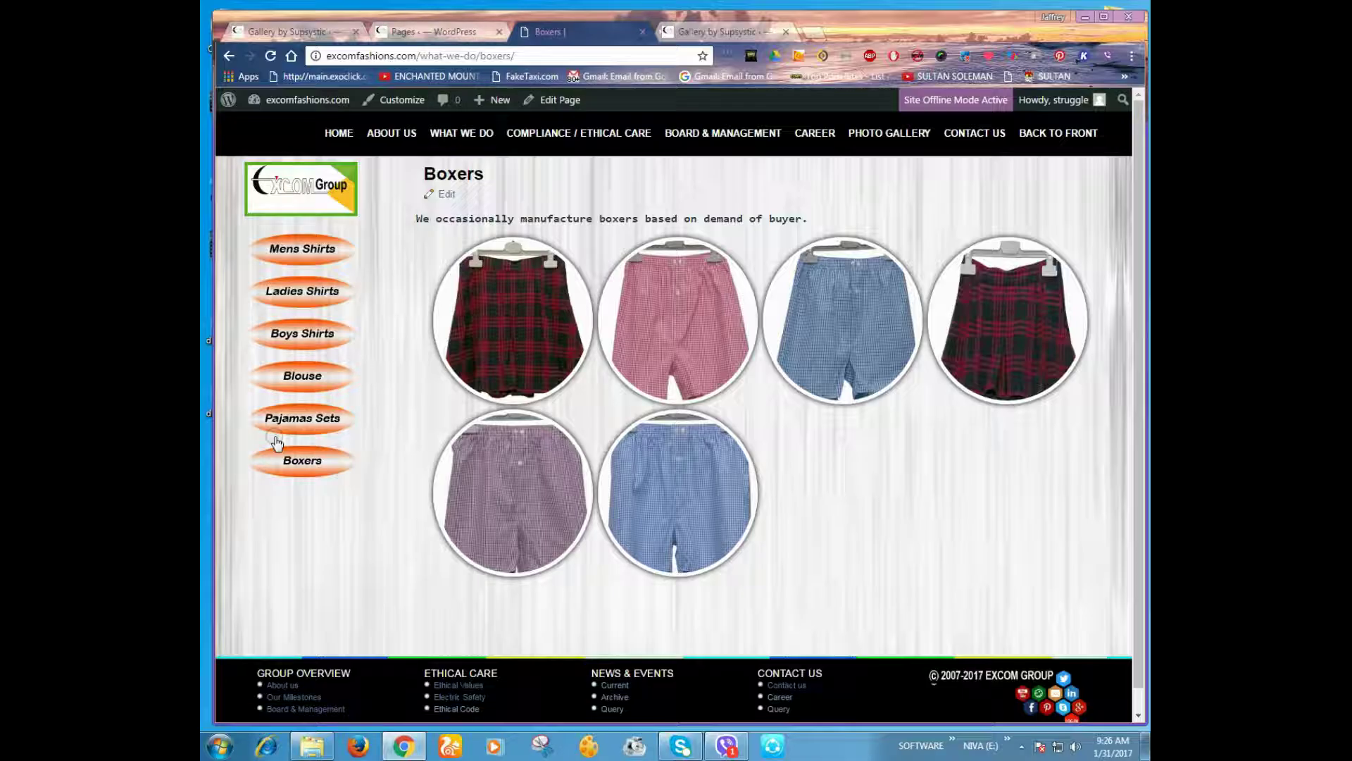
pyautogui.click(298, 343)
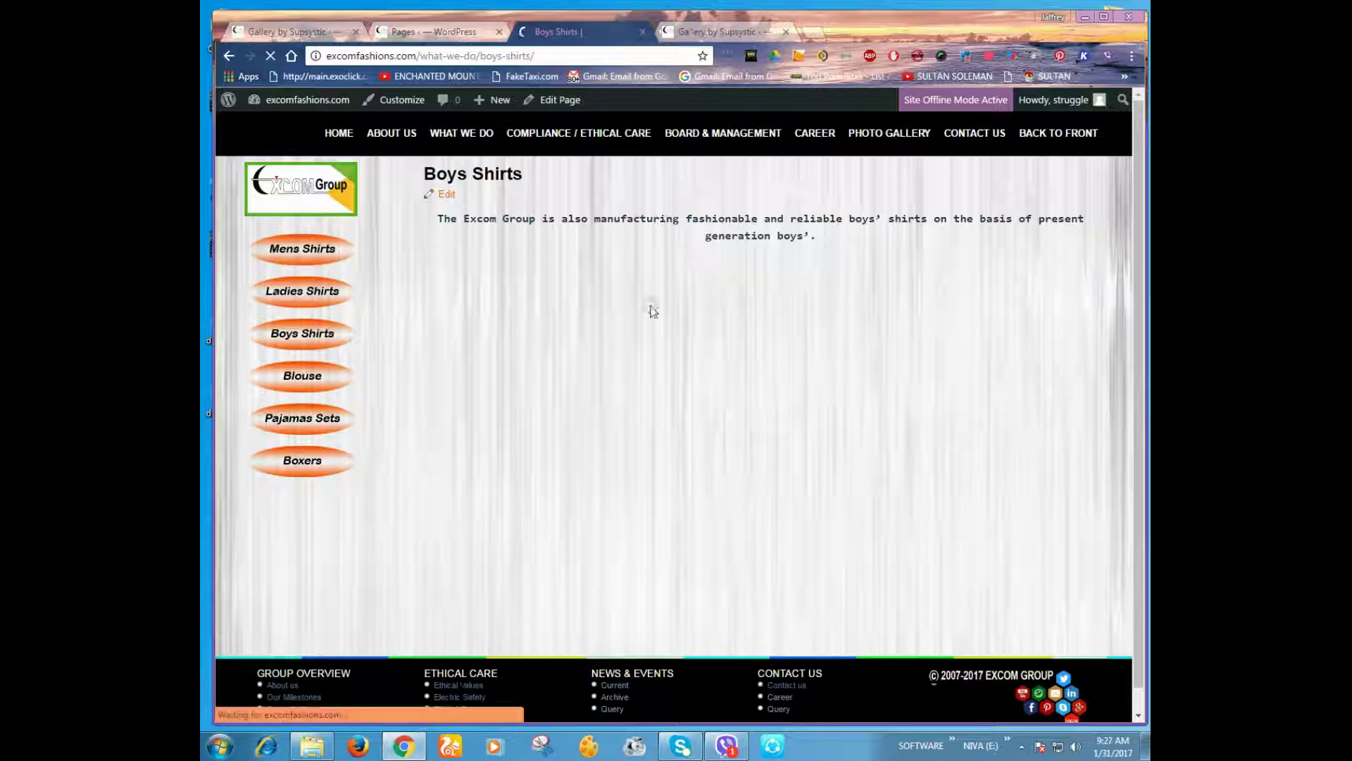
pyautogui.moveTo(798, 235); pyautogui.dragTo(703, 237)
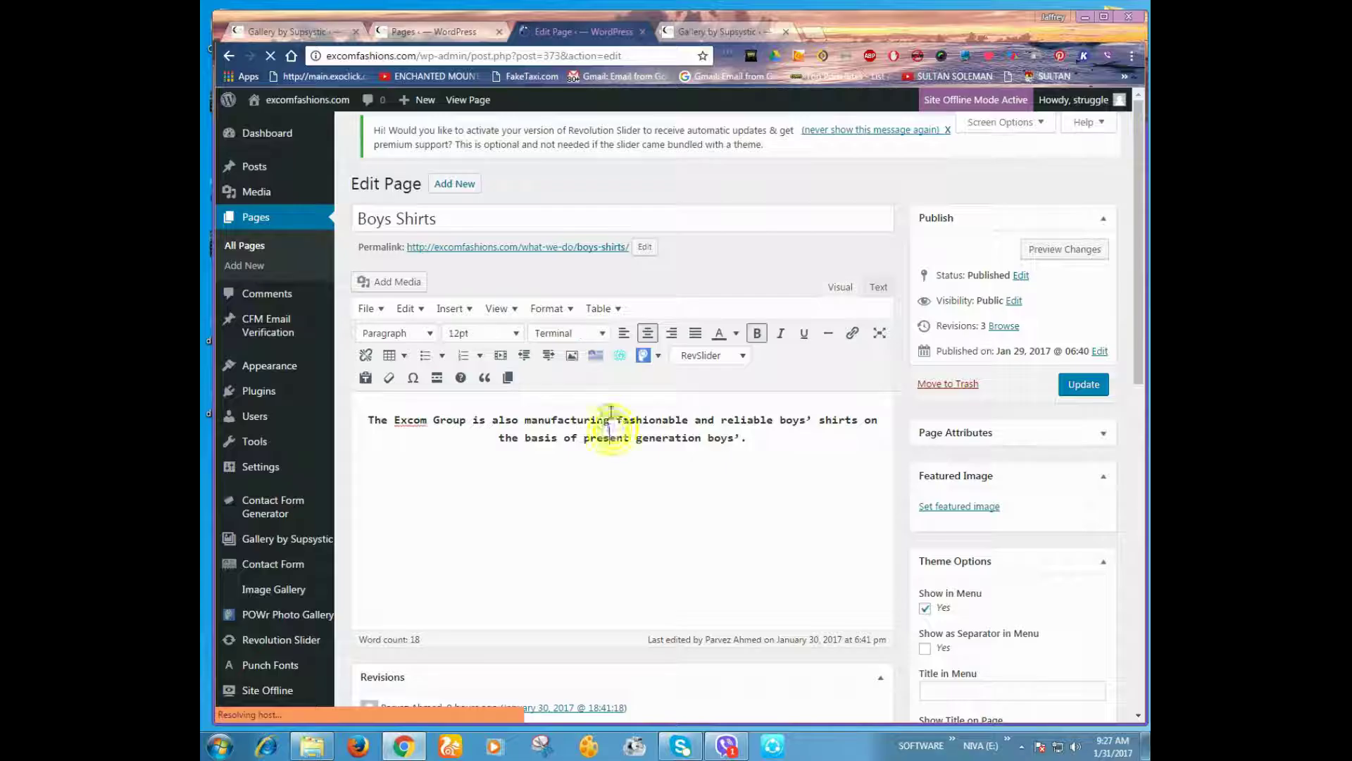
pyautogui.click(696, 334)
# Paste the shortcode [supsystic-gallery id='3'] on a new line below the Boys Shirts text and update the page
pyautogui.press('Return')
pyautogui.hotkey('ctrl', 'v')
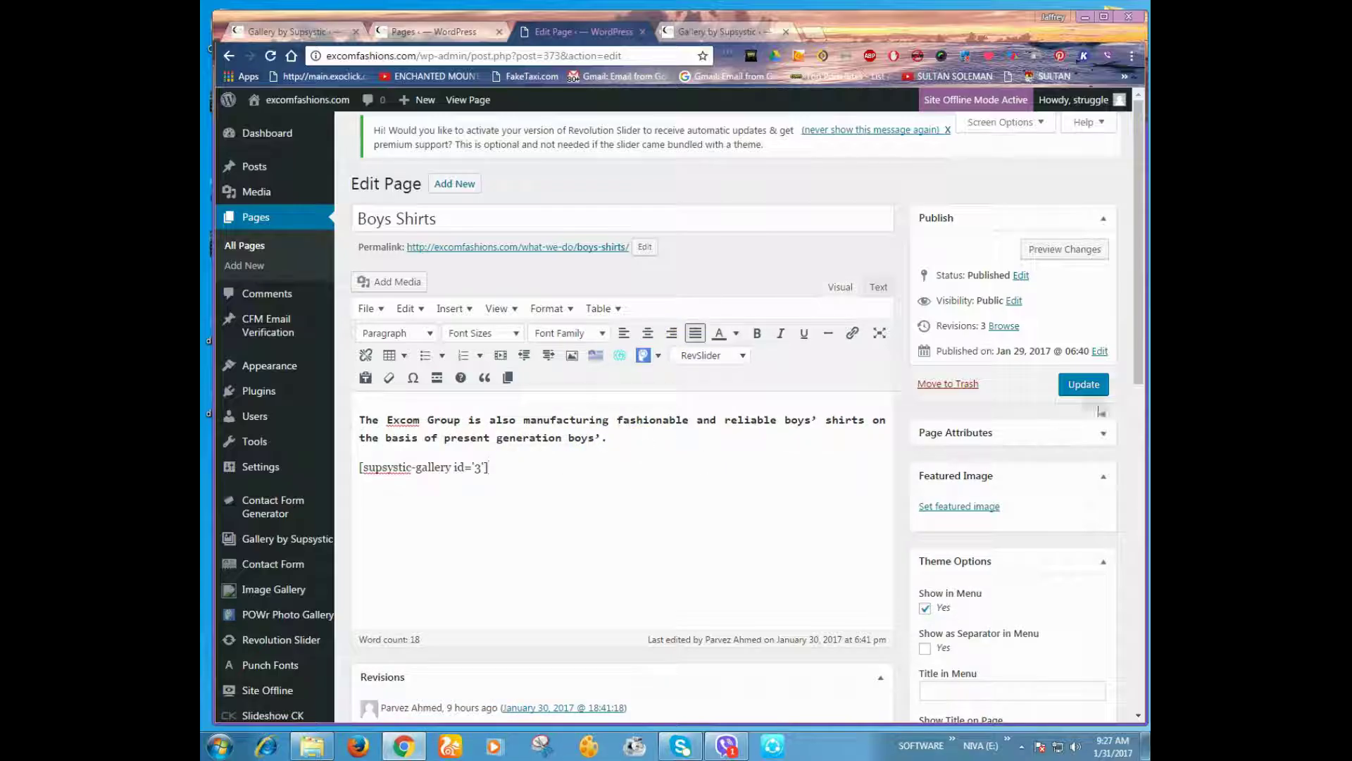
pyautogui.click(1083, 383)
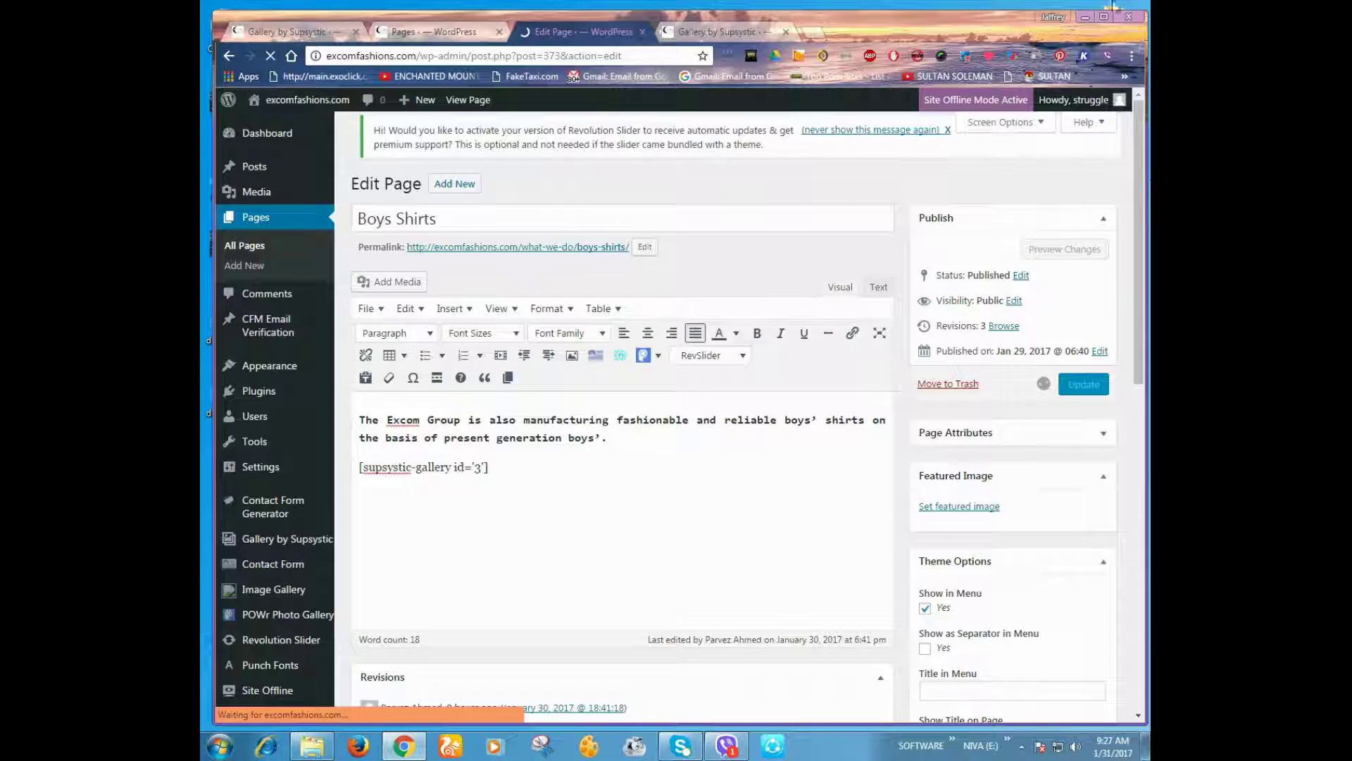
# Find the Mens Shirts gallery in the list of galleries
pyautogui.hotkey('ctrl', 'Tab')
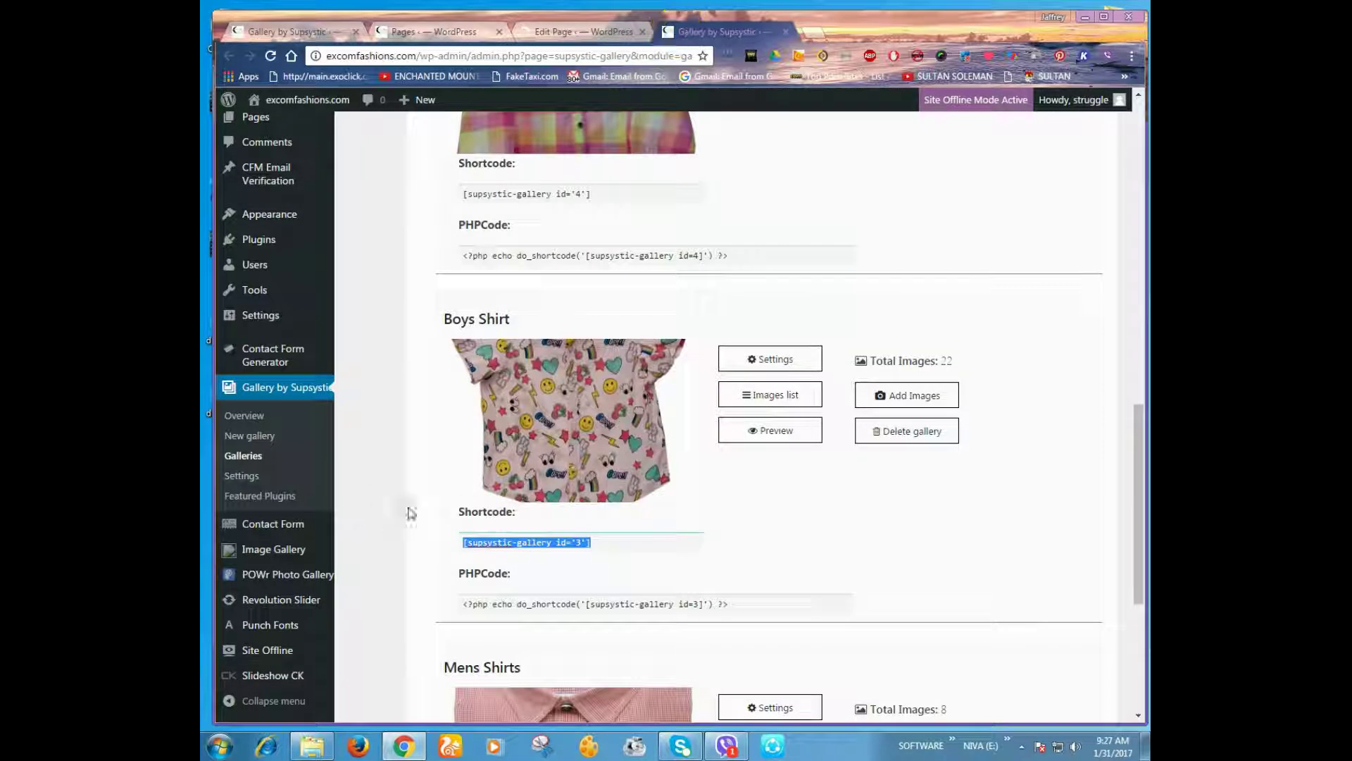
pyautogui.scroll(-3, 417, 516)
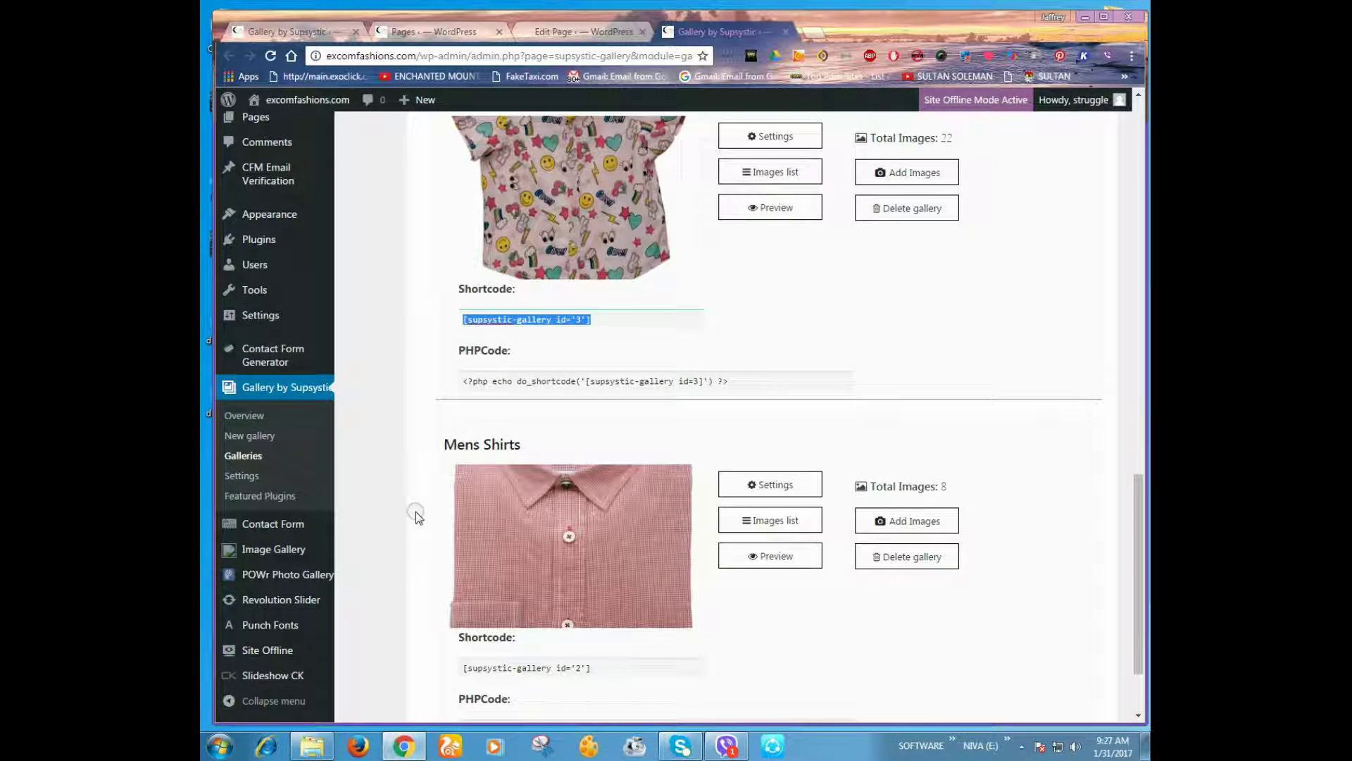
pyautogui.scroll(-1, 417, 515)
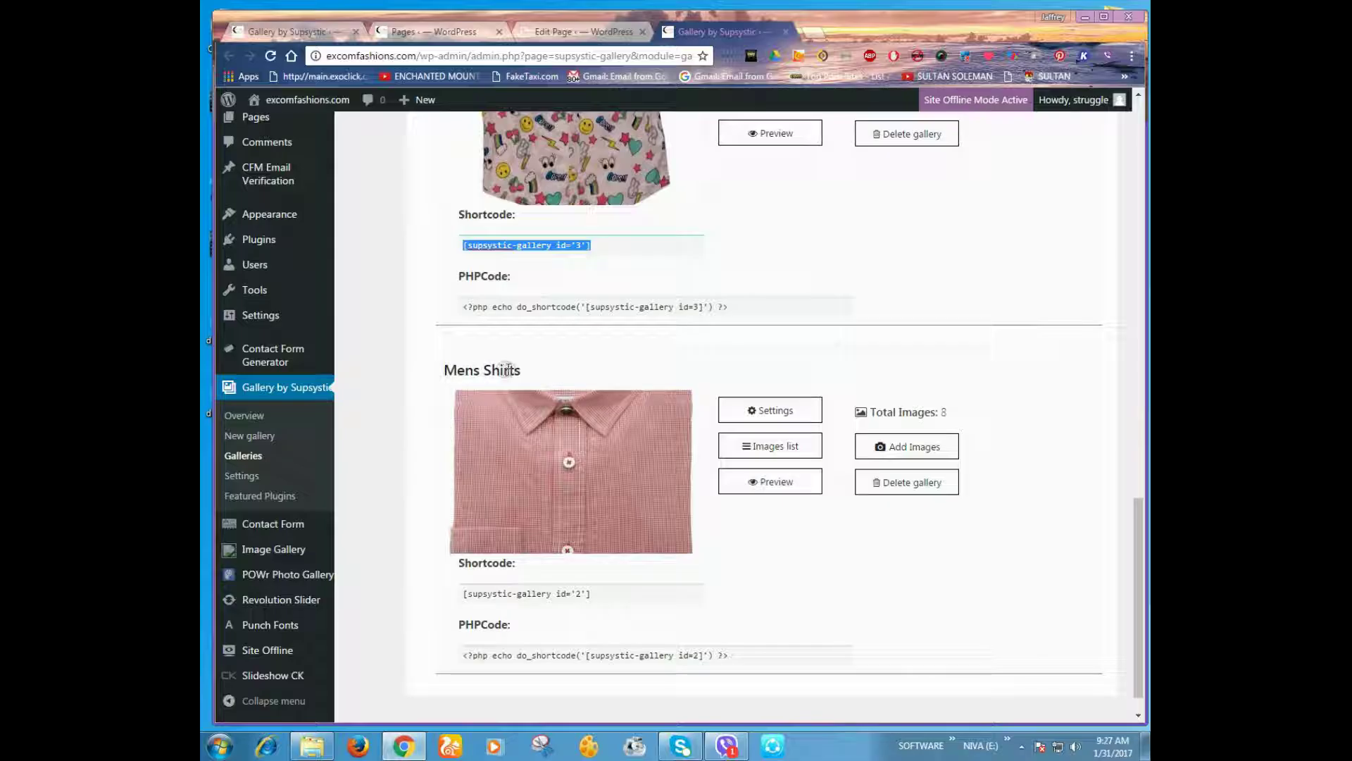
# View the updated Boys Shirts page on the live site and look through its whole gallery
pyautogui.click(570, 28)
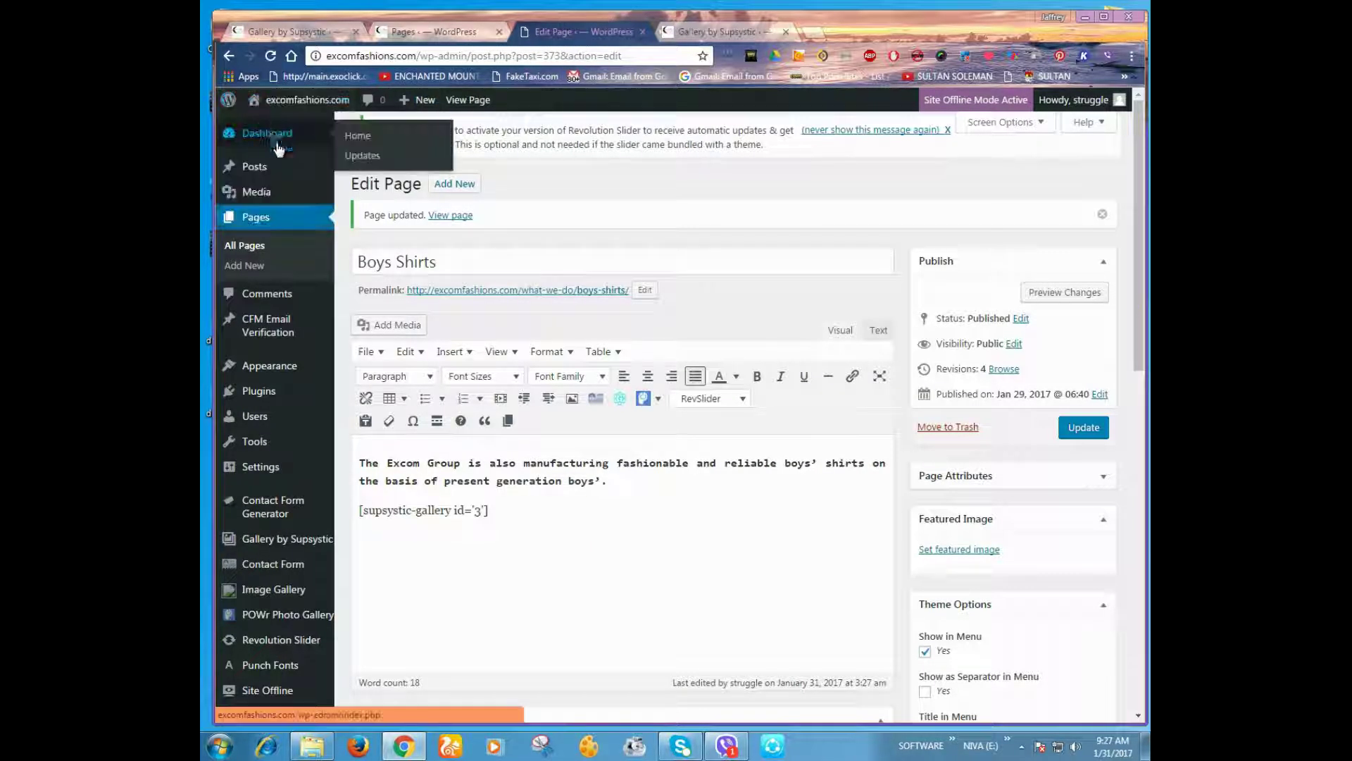
pyautogui.click(458, 292)
pyautogui.click(708, 32)
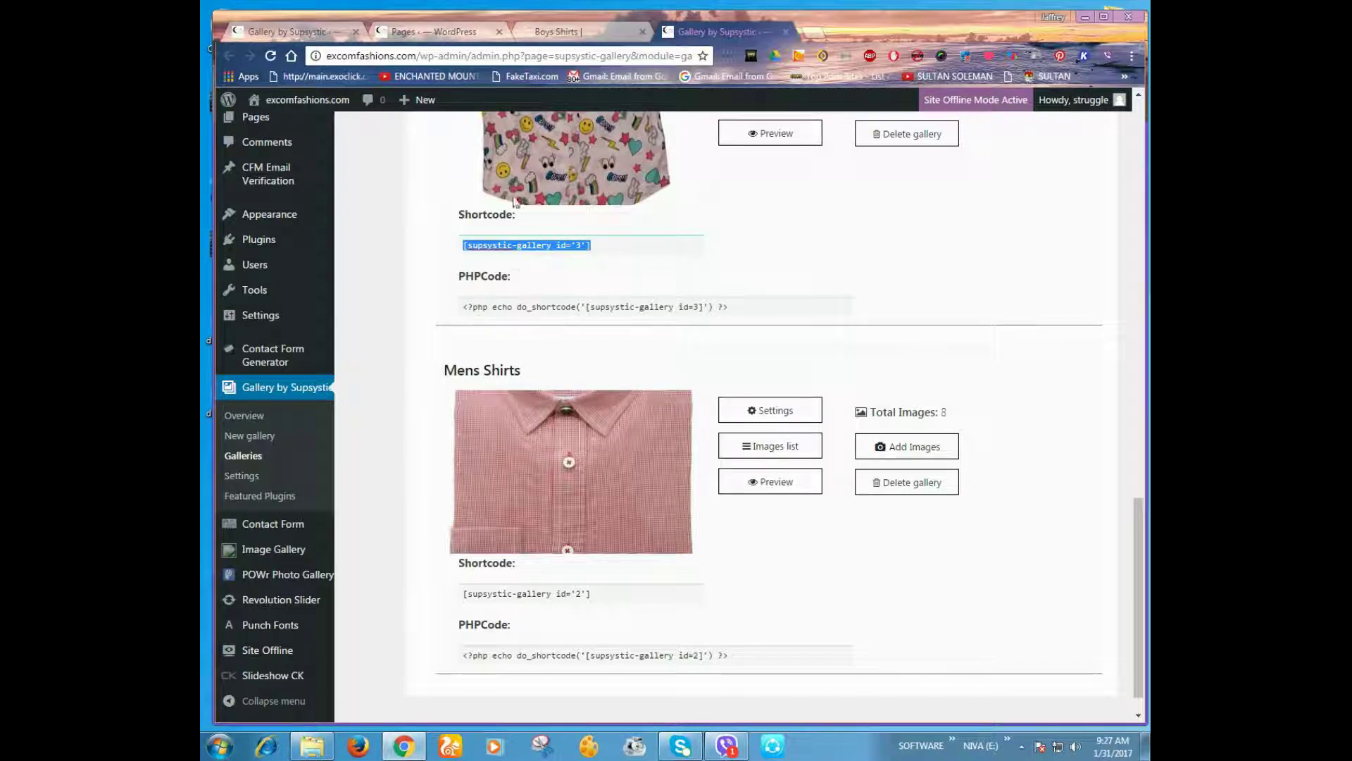
pyautogui.click(556, 31)
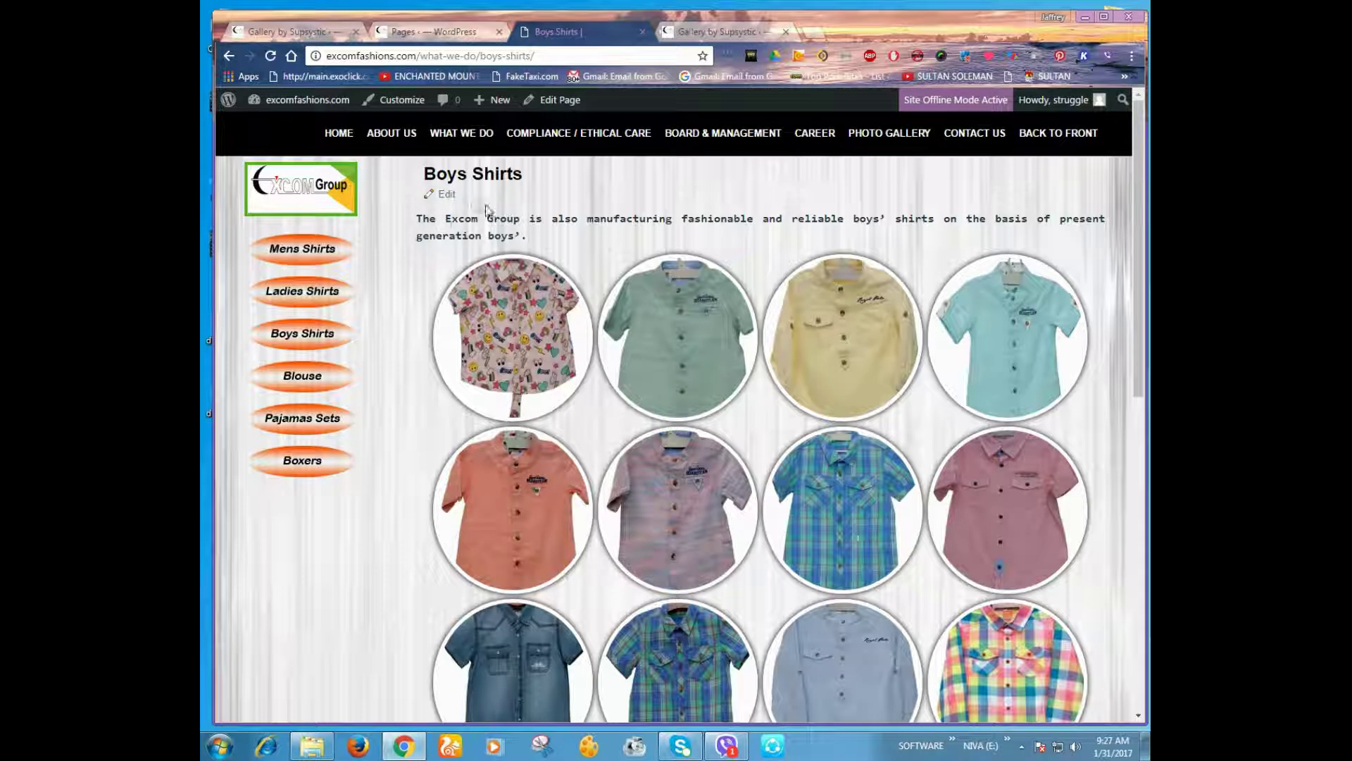
pyautogui.scroll(-15, 486, 209)
pyautogui.scroll(15, 366, 293)
# Open the live Mens Shirts page for editing in a new tab and copy the Mens Shirts gallery's shortcode [supsystic-gallery id='2']
pyautogui.click(285, 250)
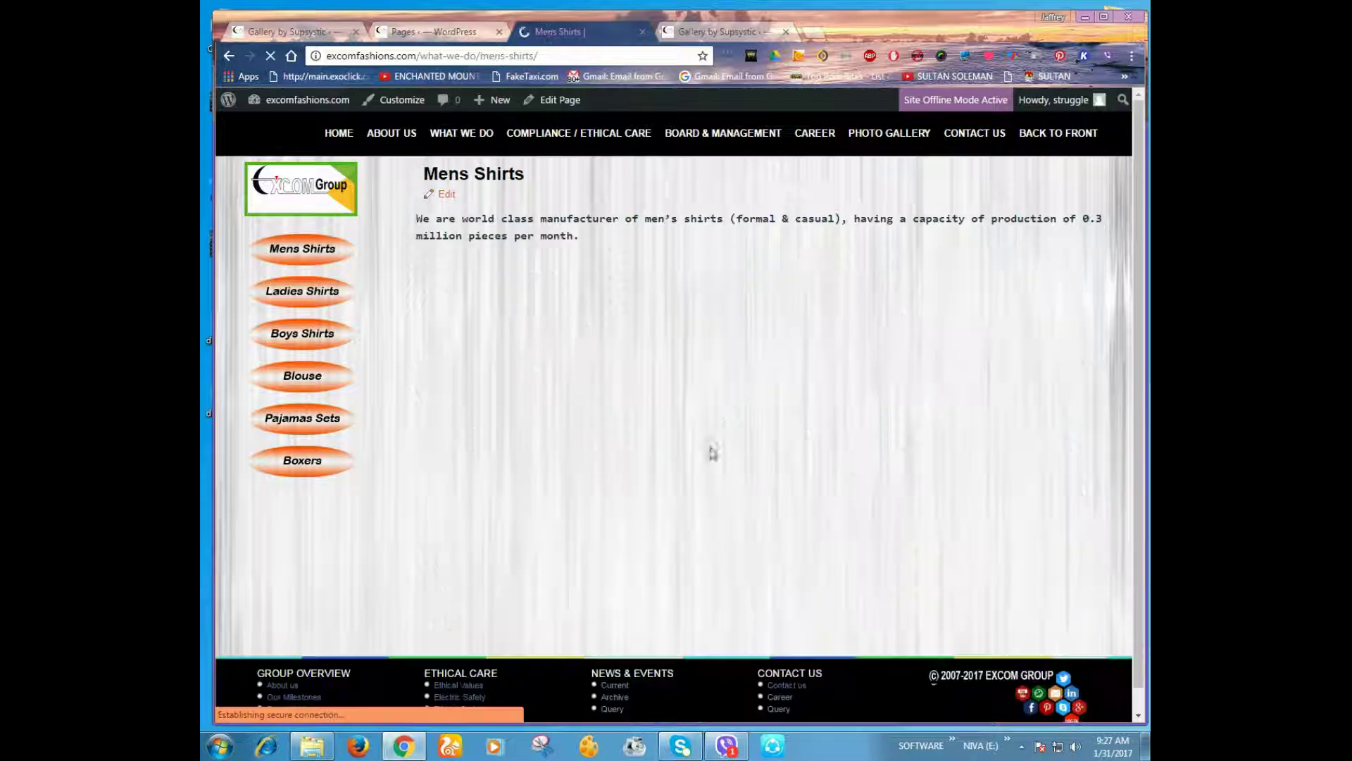
pyautogui.middleClick(445, 199)
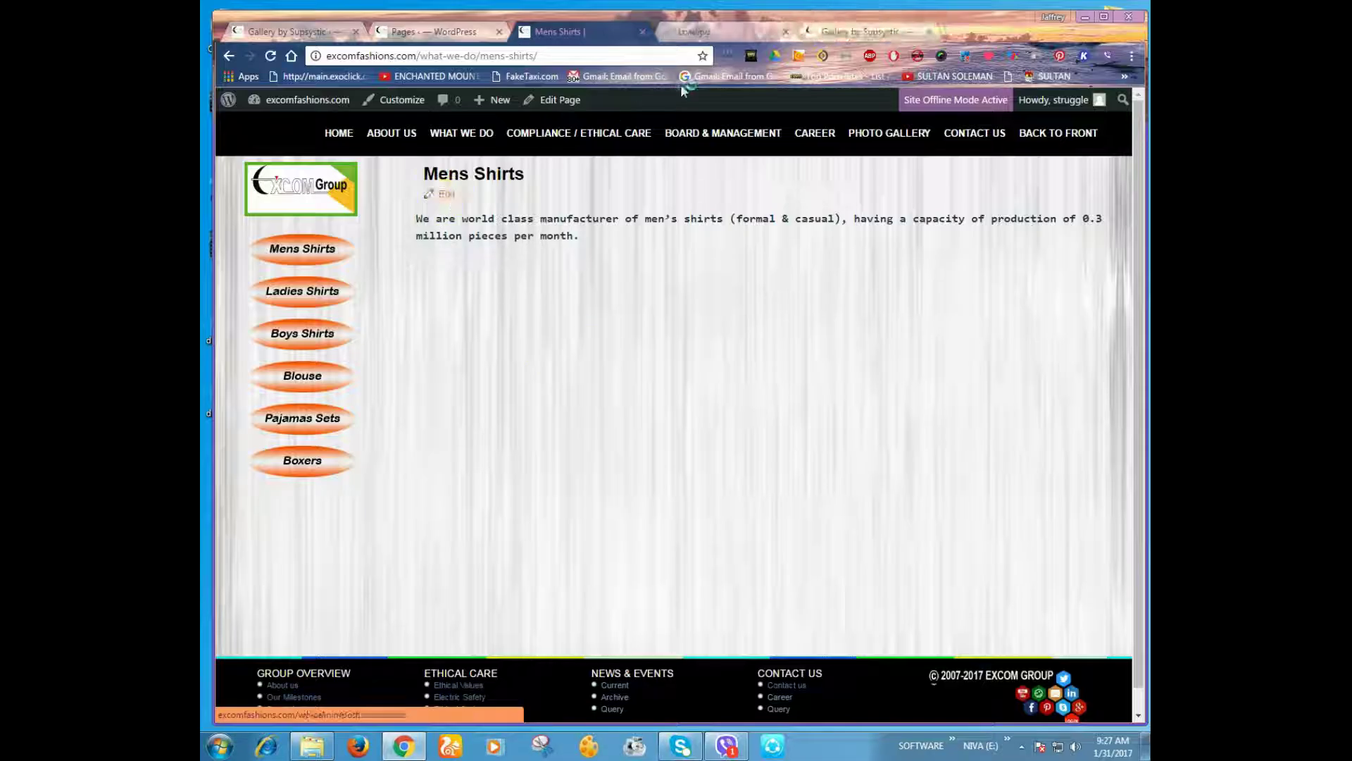
pyautogui.click(810, 31)
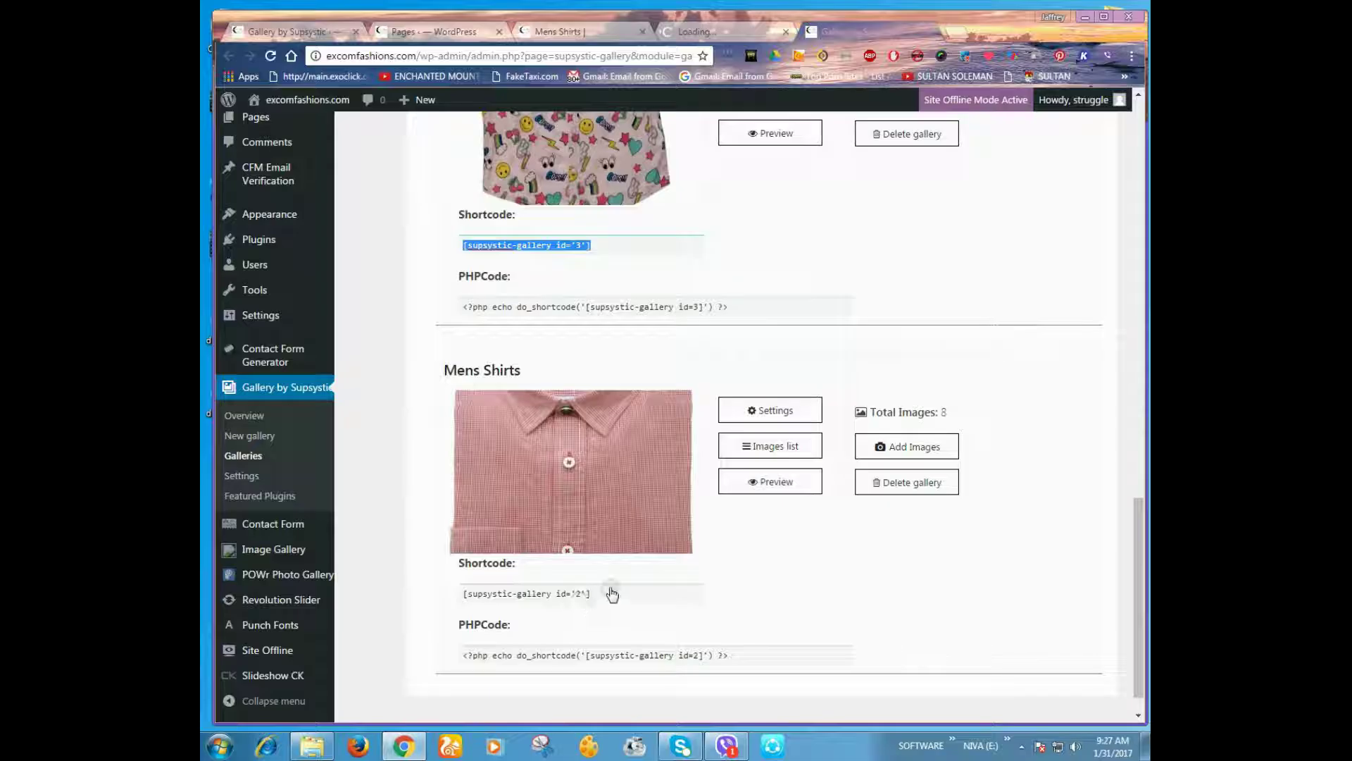
pyautogui.moveTo(611, 594); pyautogui.dragTo(474, 596)
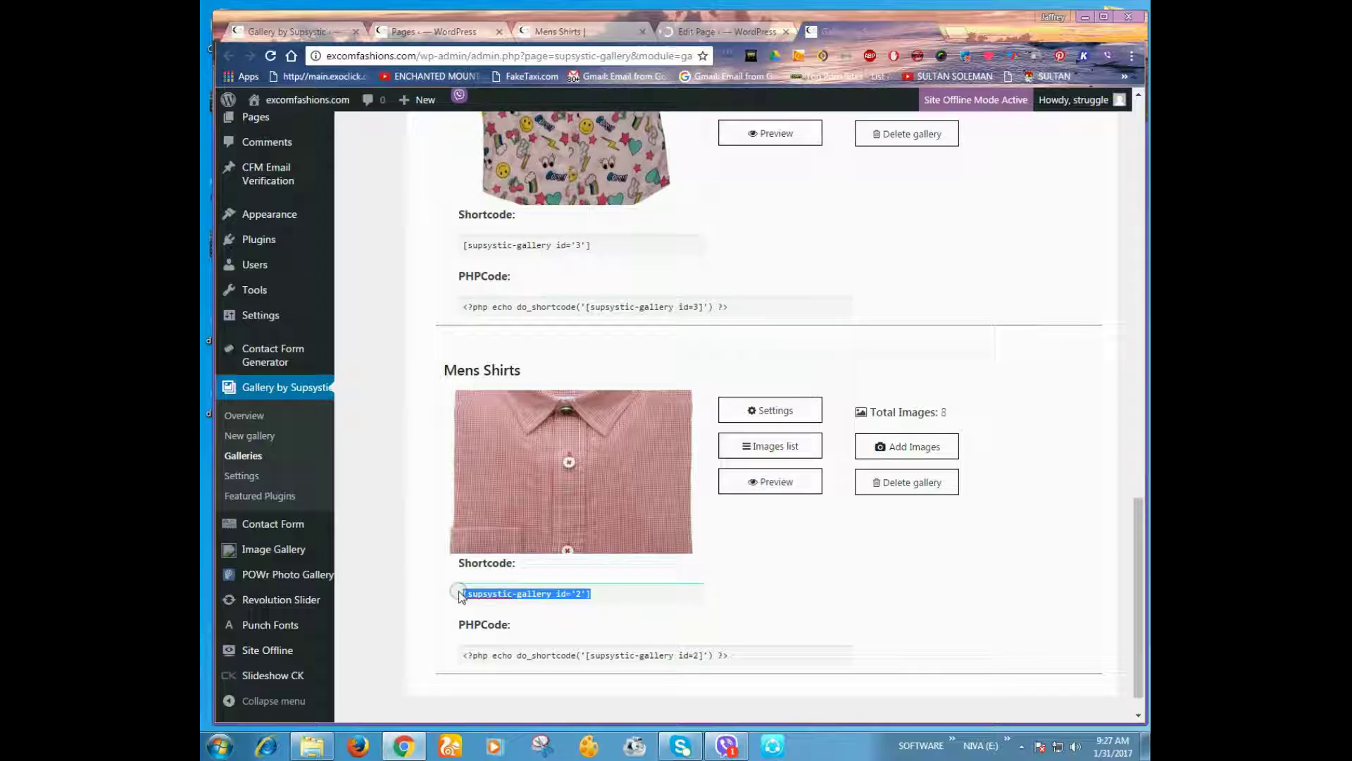
# Paste the shortcode [supsystic-gallery id='2'] on a new line below the Mens Shirts text and update the page
pyautogui.click(725, 31)
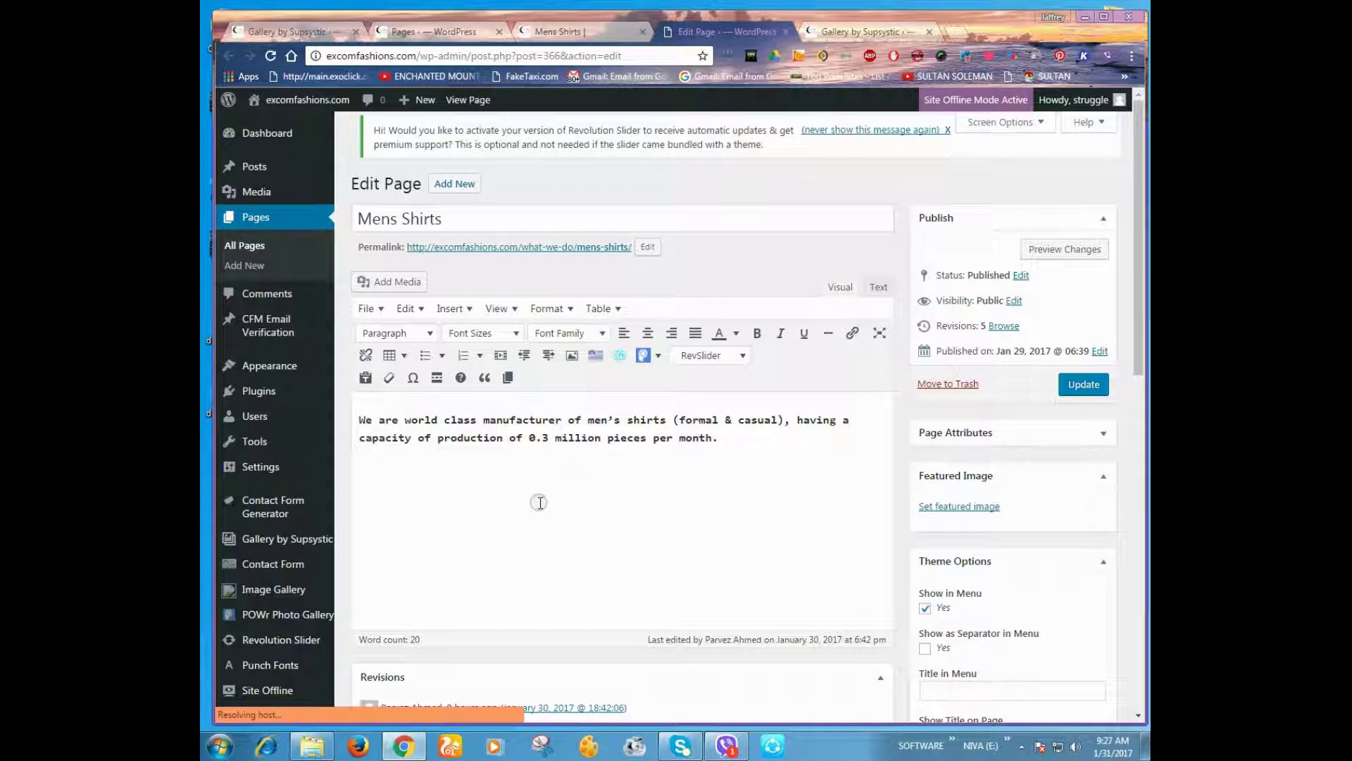
pyautogui.click(746, 456)
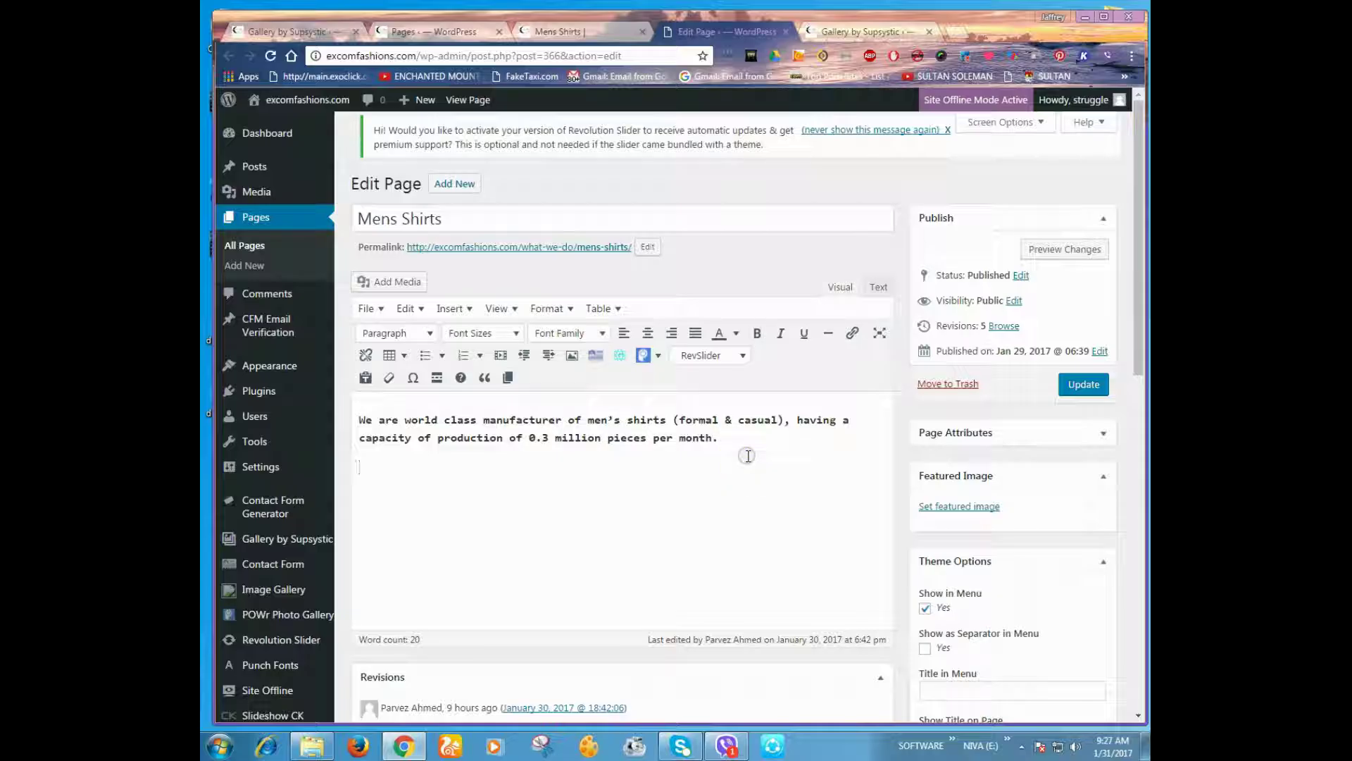
pyautogui.hotkey('ctrl', 'v')
pyautogui.click(1083, 384)
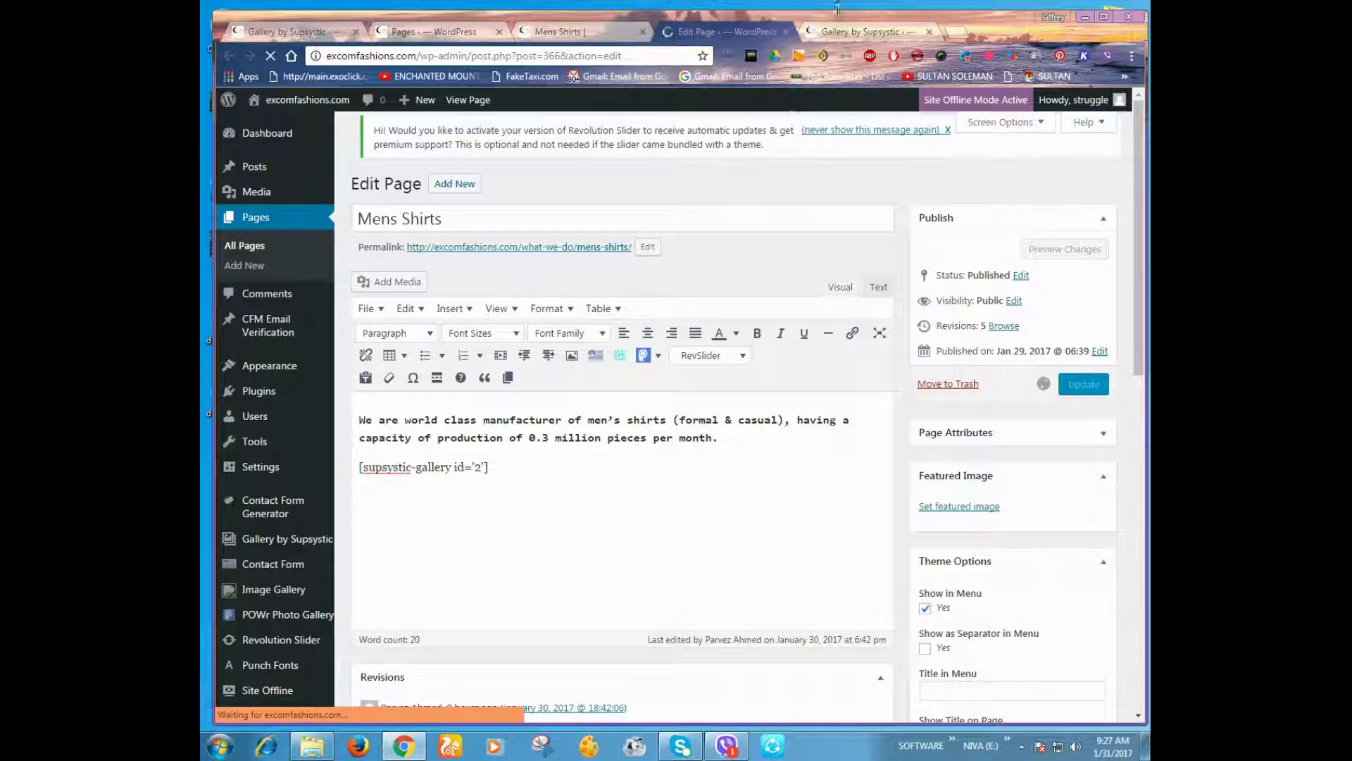
pyautogui.click(835, 30)
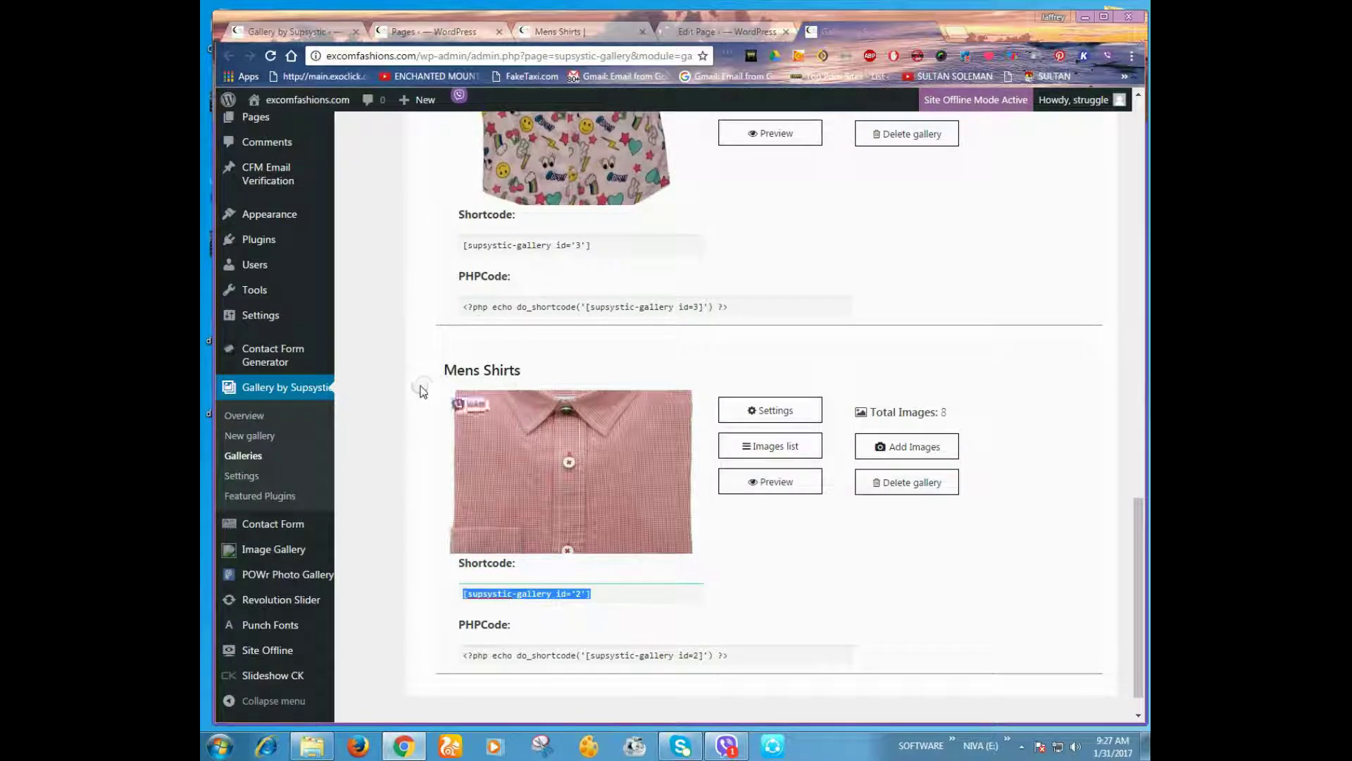
pyautogui.scroll(8, 423, 391)
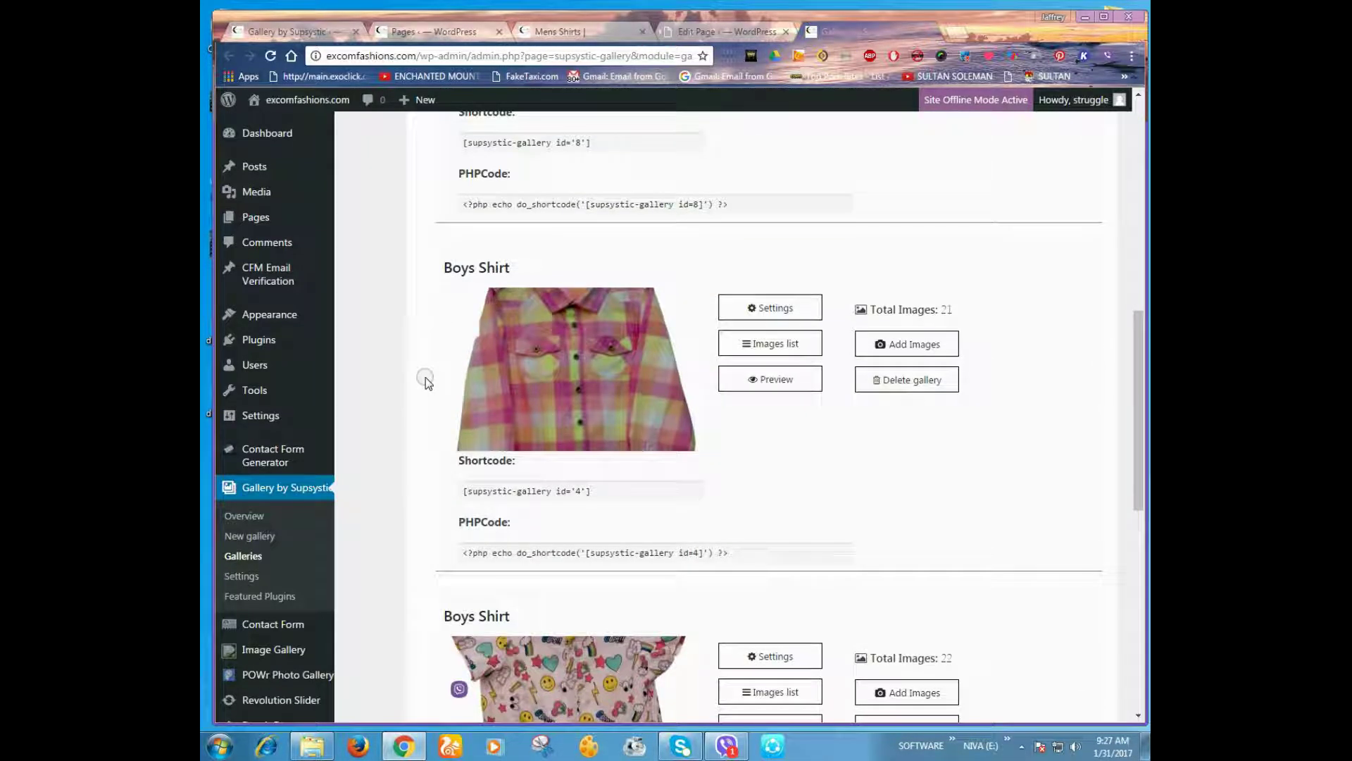
pyautogui.scroll(-1, 425, 378)
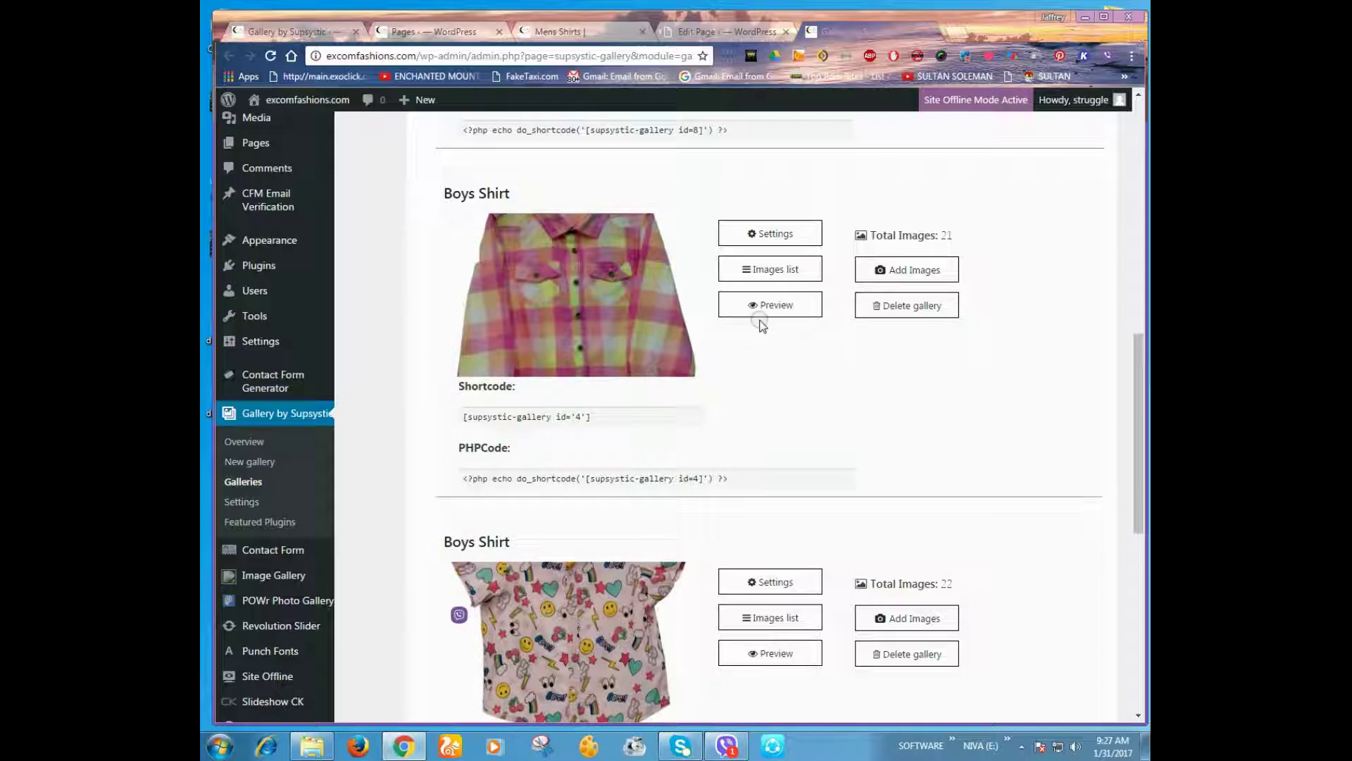
pyautogui.click(769, 233)
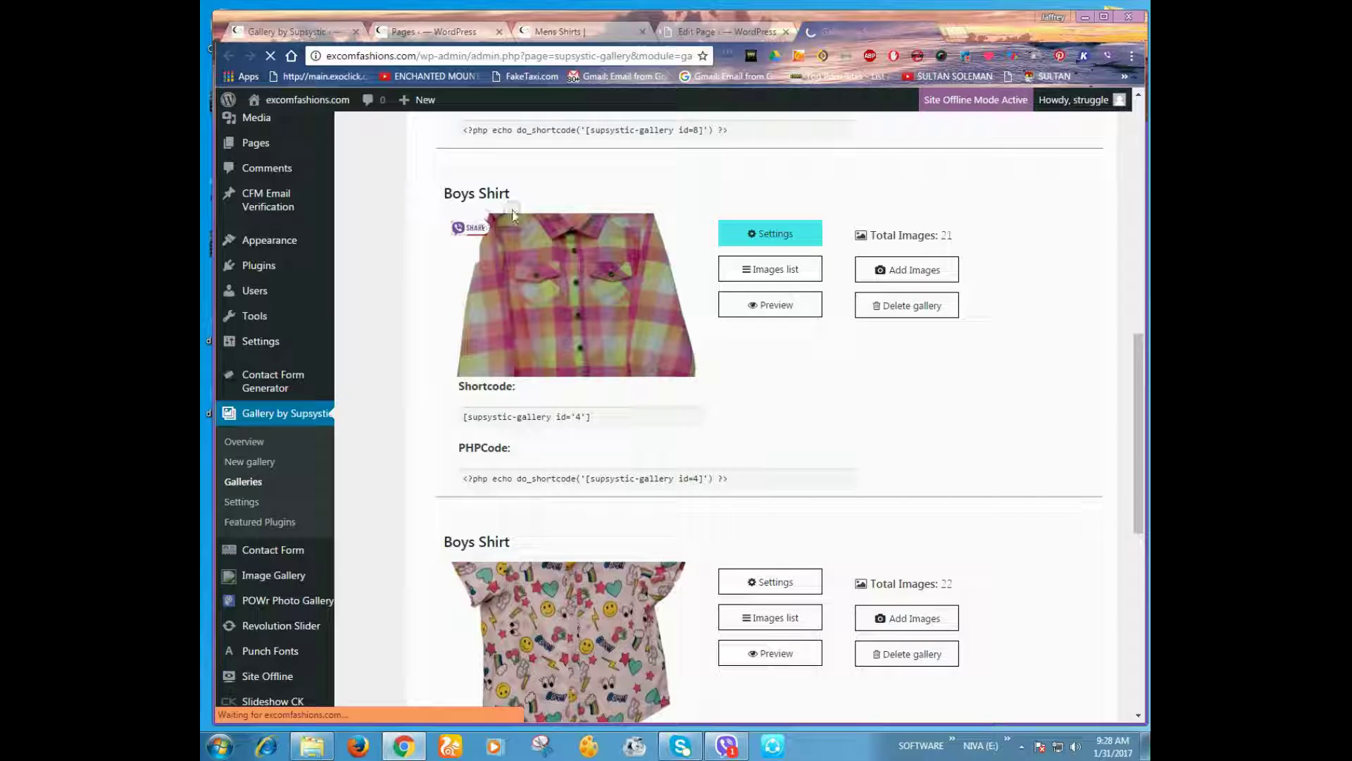
pyautogui.moveTo(434, 196); pyautogui.dragTo(543, 190)
pyautogui.click(543, 172)
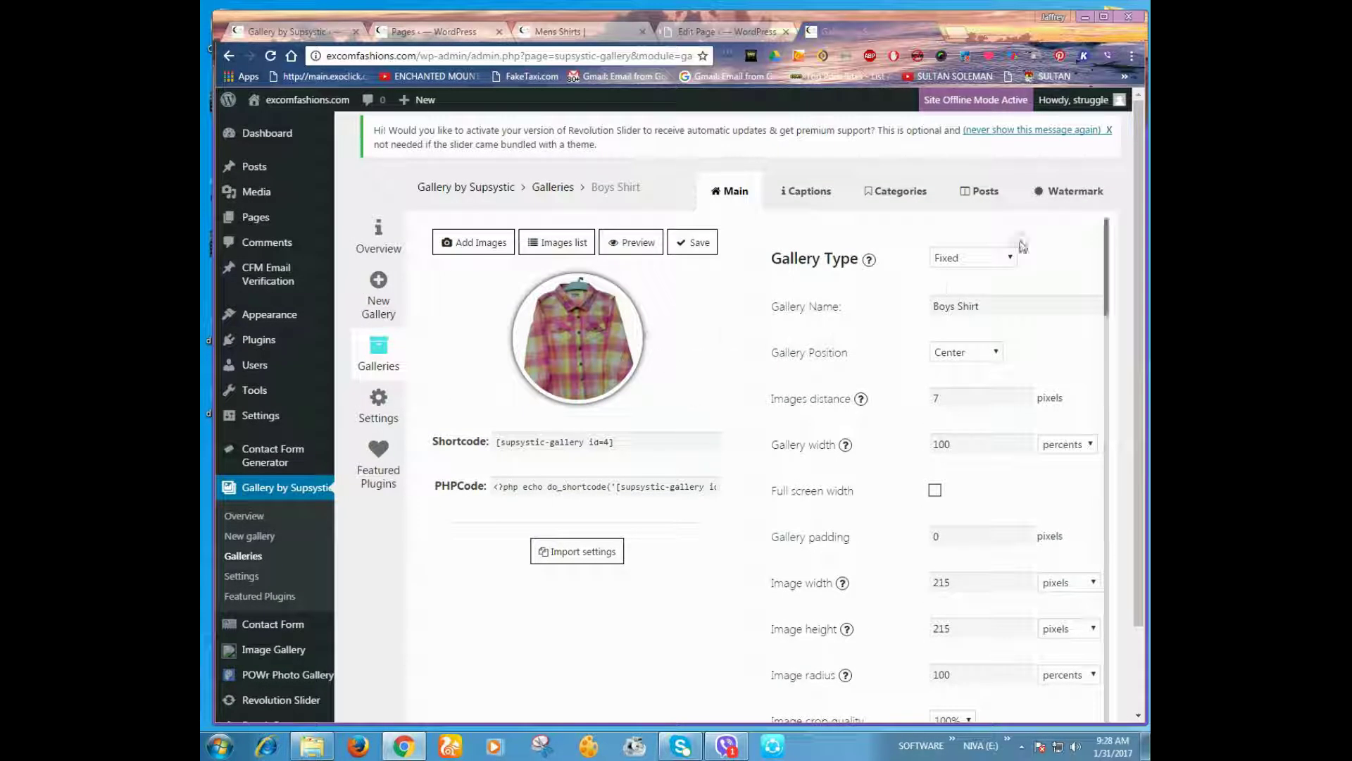
pyautogui.click(982, 305)
pyautogui.moveTo(898, 307); pyautogui.dragTo(885, 311)
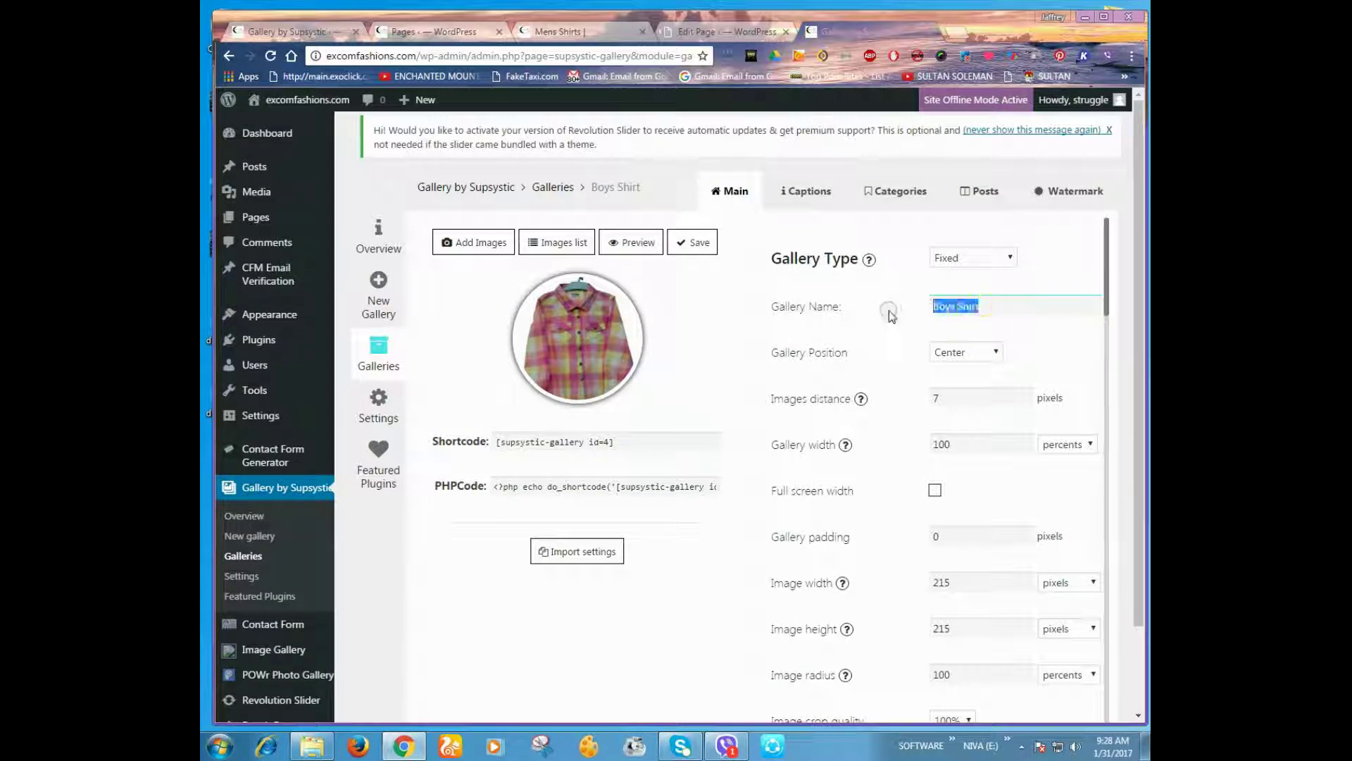
# View the updated Mens Shirts page and the Ladies Shirts page on the live site
pyautogui.click(714, 27)
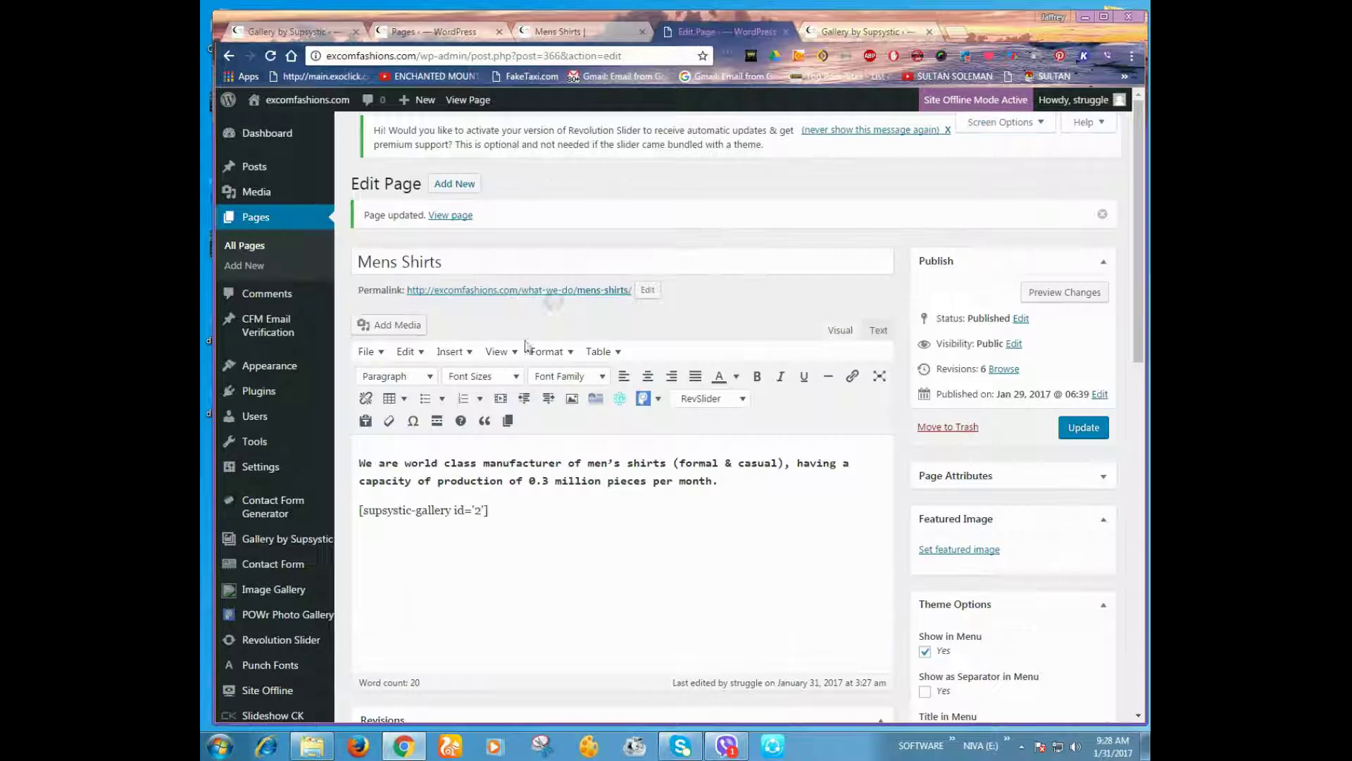
pyautogui.click(601, 290)
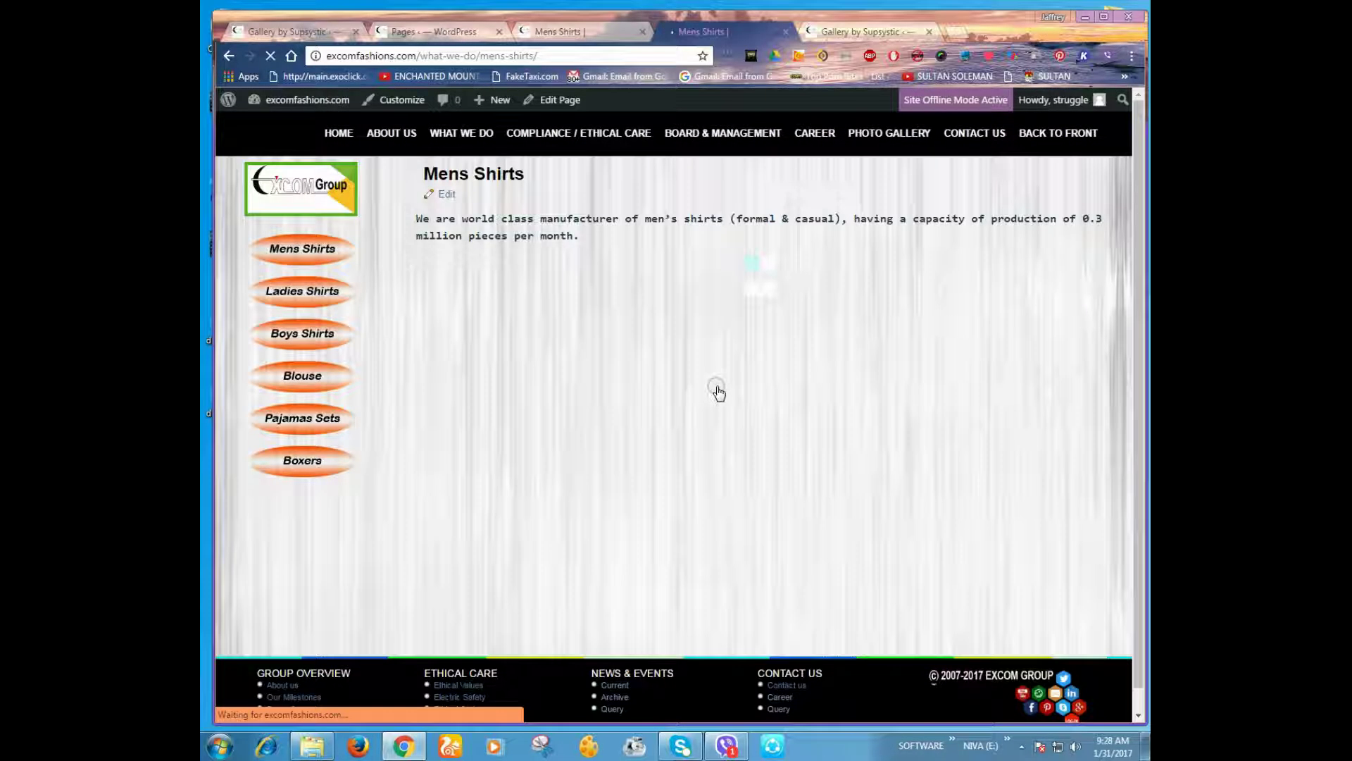
pyautogui.click(296, 291)
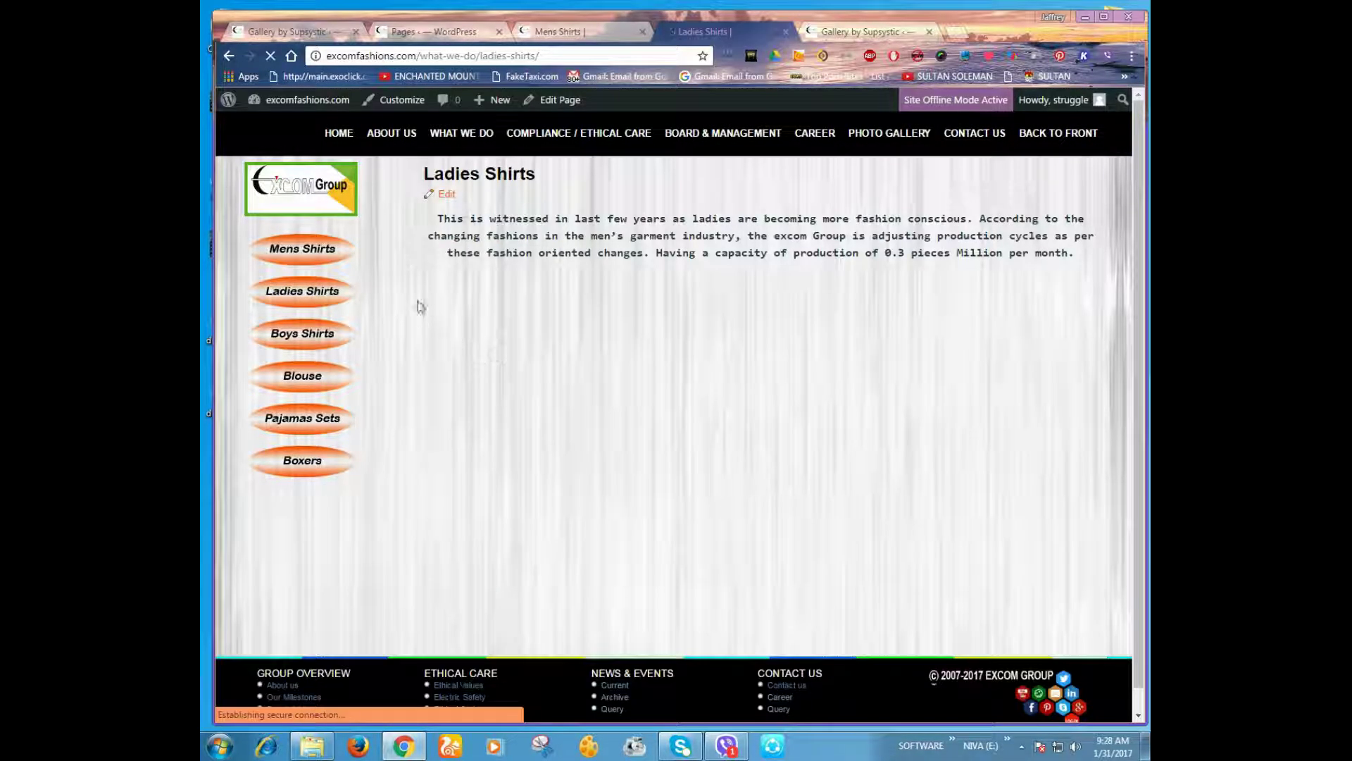
# Close the browser tab with the live Ladies Shirts page and return to the Boys Shirt gallery's settings
pyautogui.hotkey('ctrl', 'Tab')
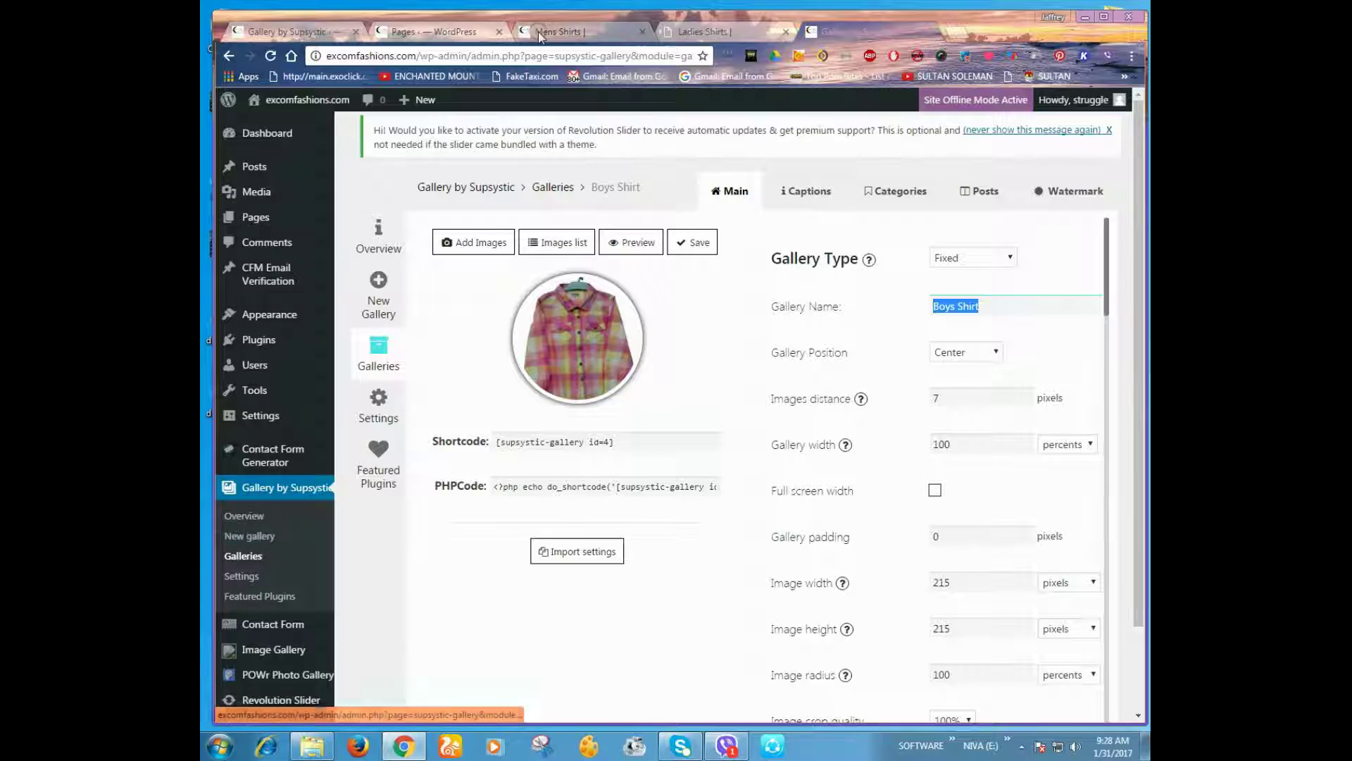
pyautogui.click(416, 33)
pyautogui.click(605, 32)
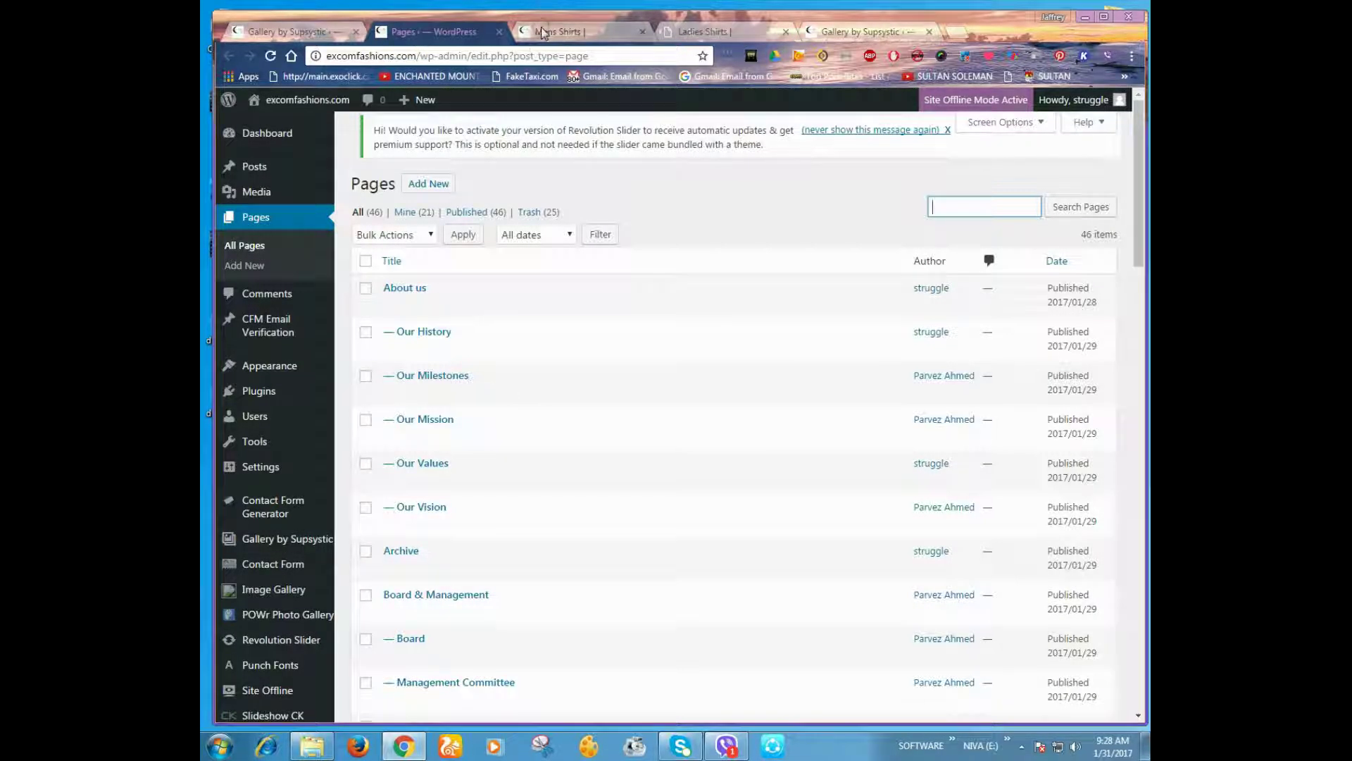
pyautogui.click(683, 31)
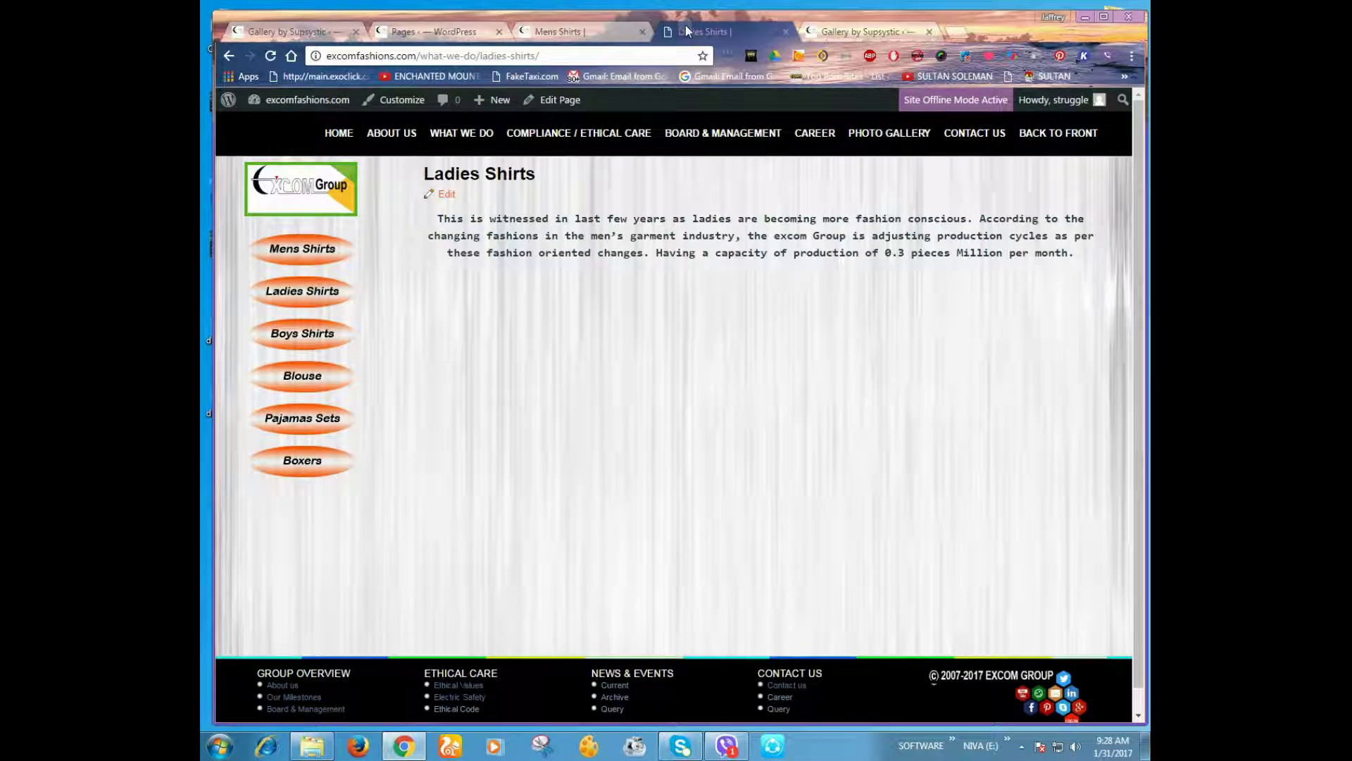
pyautogui.middleClick(662, 31)
pyautogui.click(670, 31)
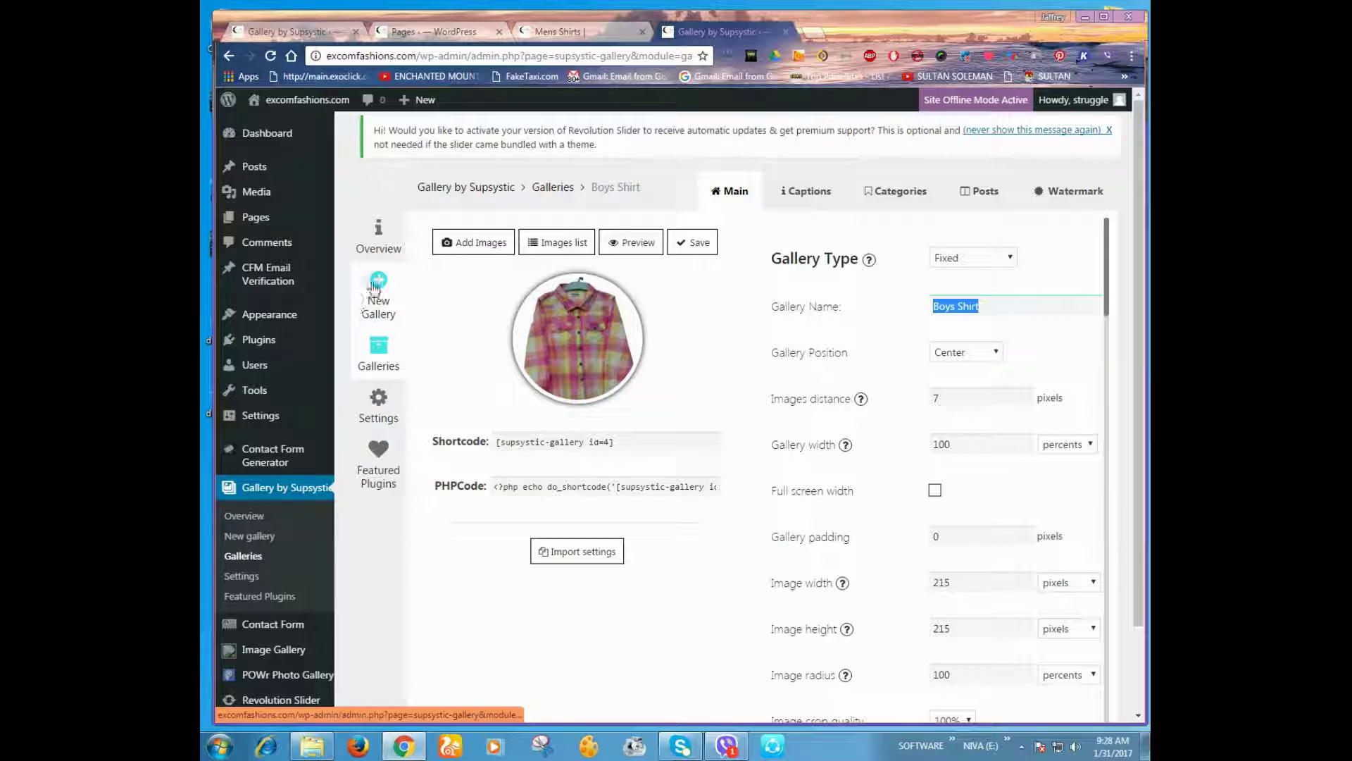
# Start a new Supsystic gallery and choose the Rounded Gallery template for it
pyautogui.click(380, 317)
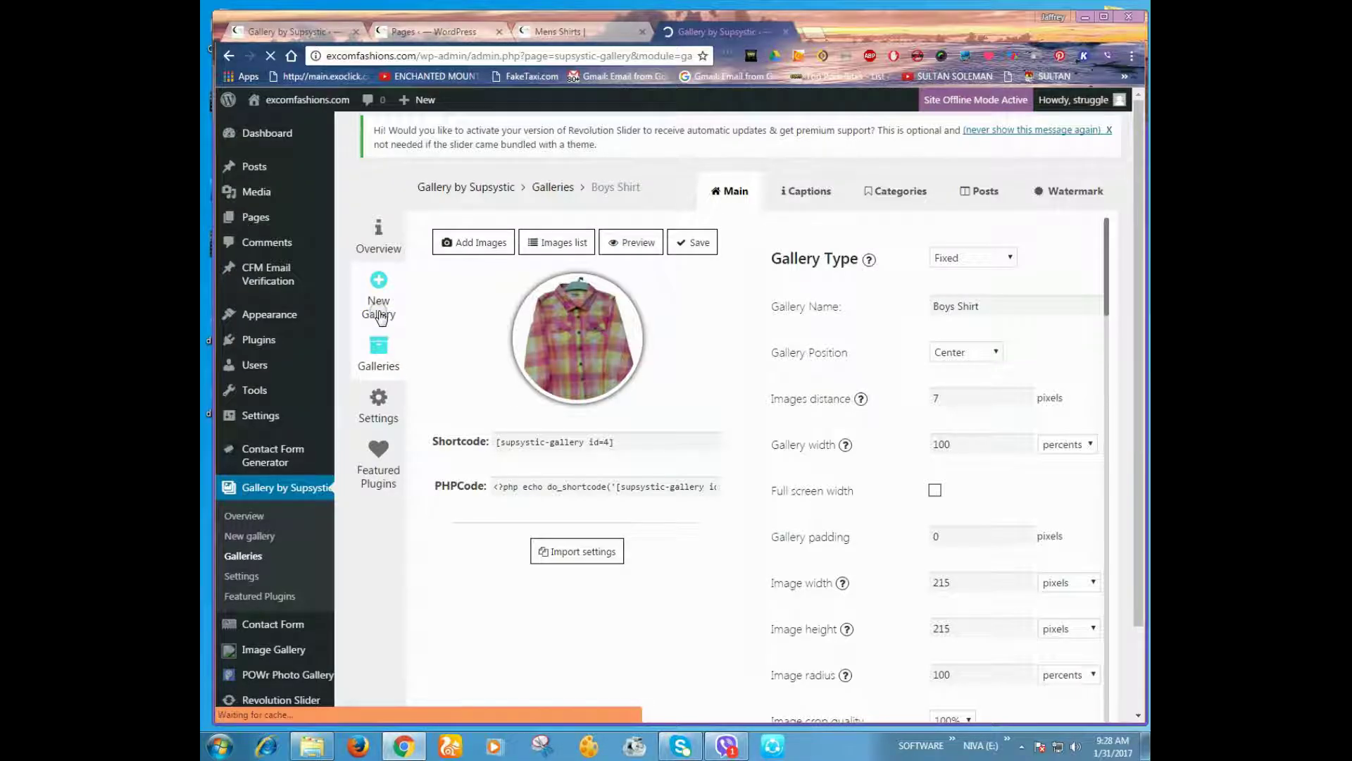
pyautogui.click(512, 537)
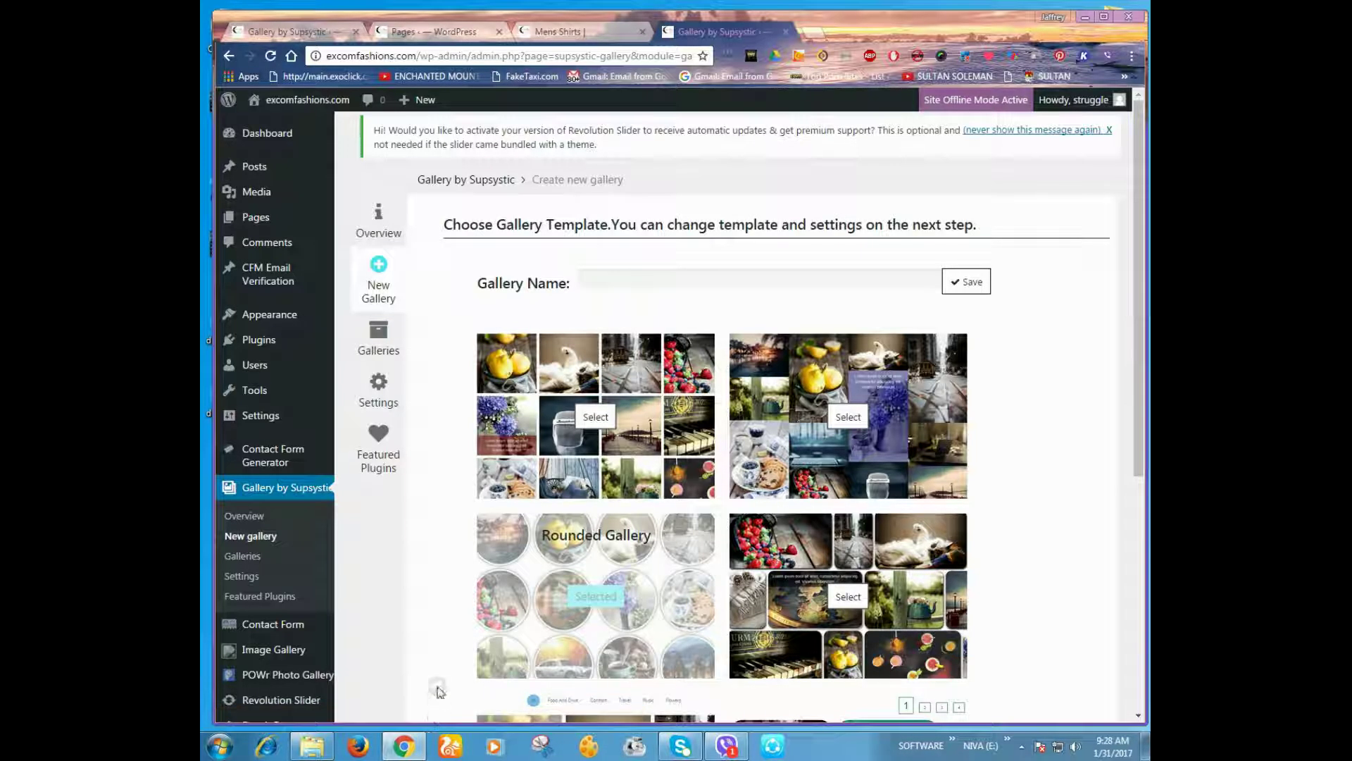
pyautogui.scroll(-2, 433, 606)
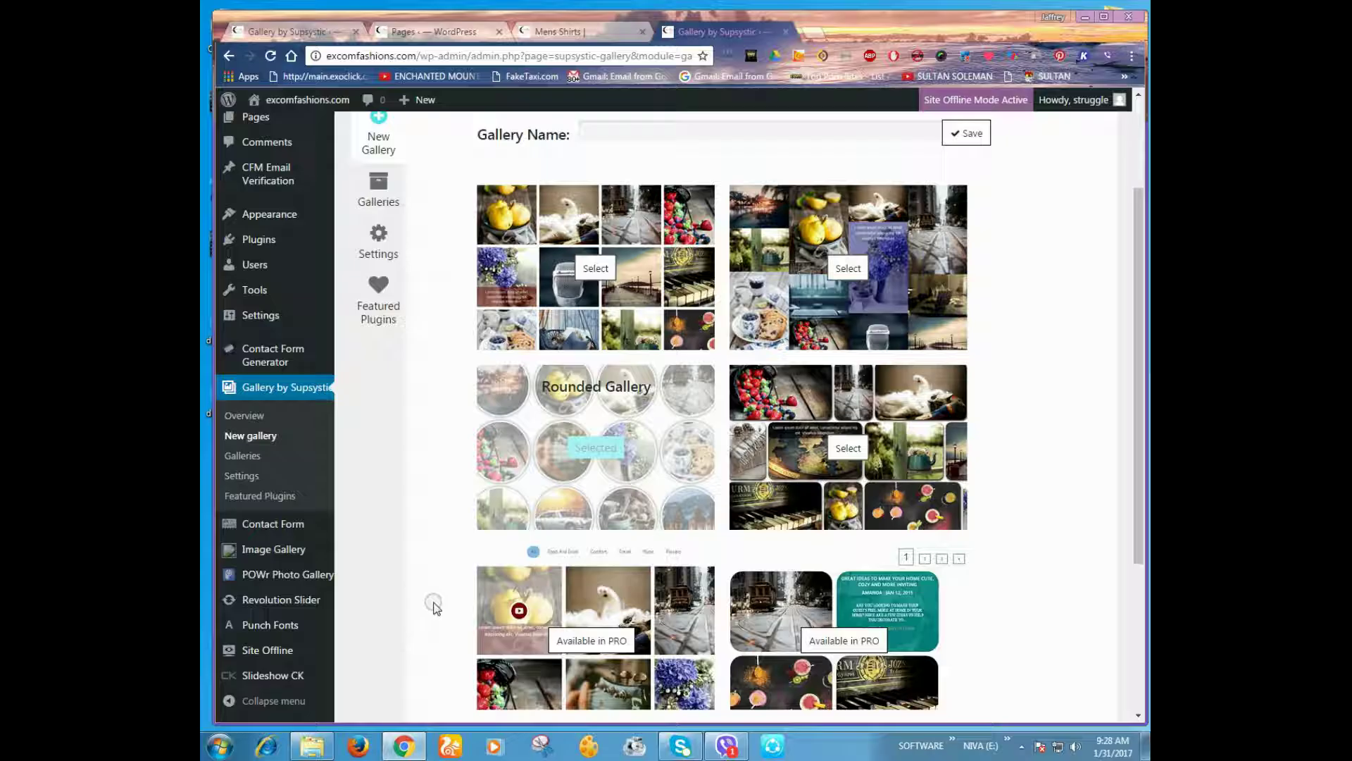
pyautogui.scroll(2, 434, 606)
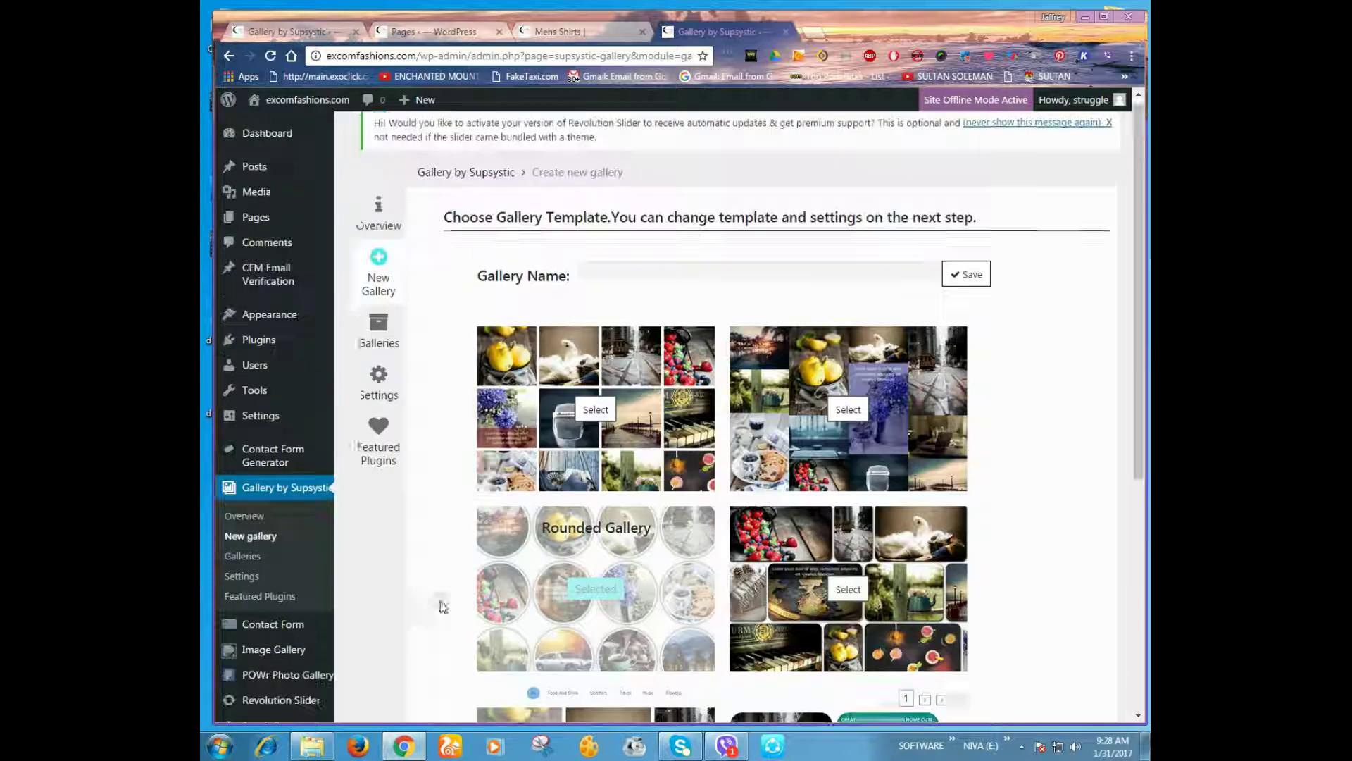
# Name the new gallery LADIES SHIRTS and save it
pyautogui.click(614, 280)
pyautogui.click(614, 279)
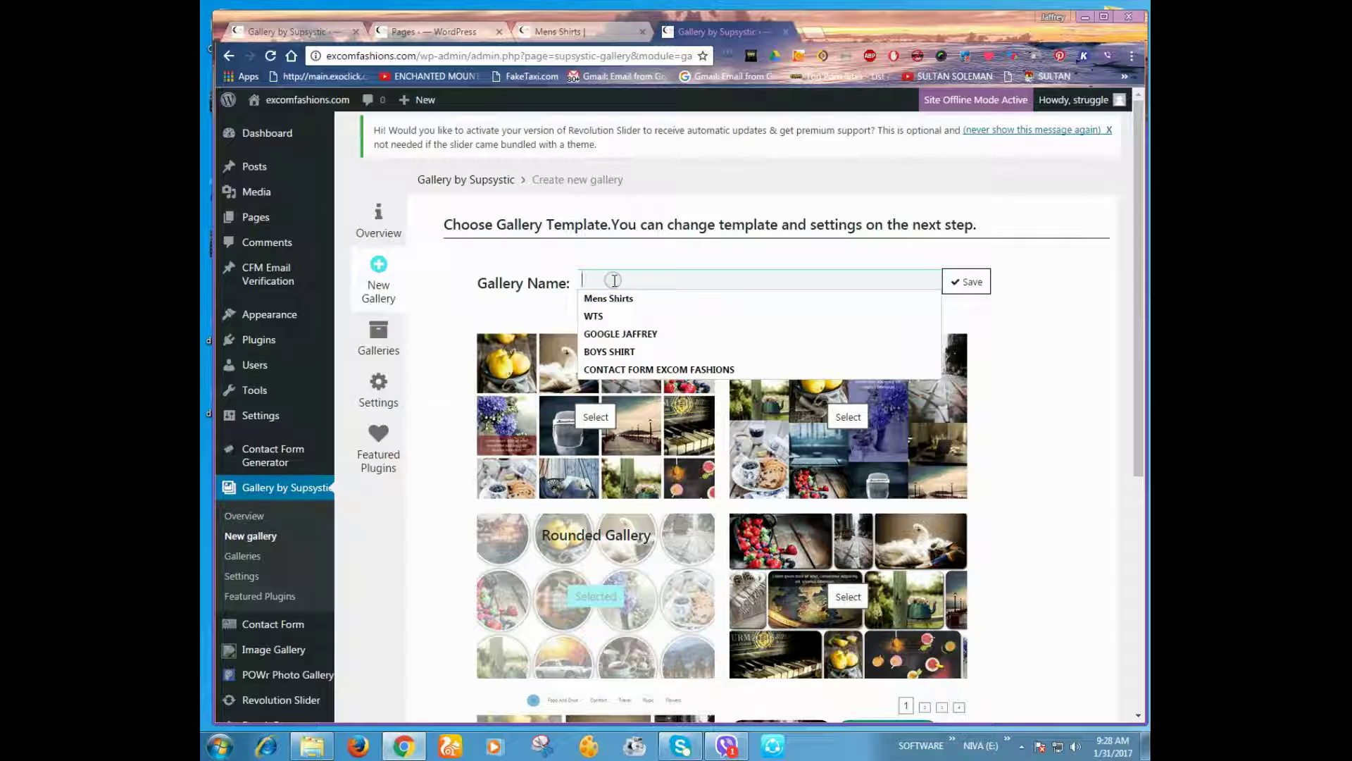
pyautogui.click(614, 279)
pyautogui.write('LAS')
pyautogui.press('BackSpace')
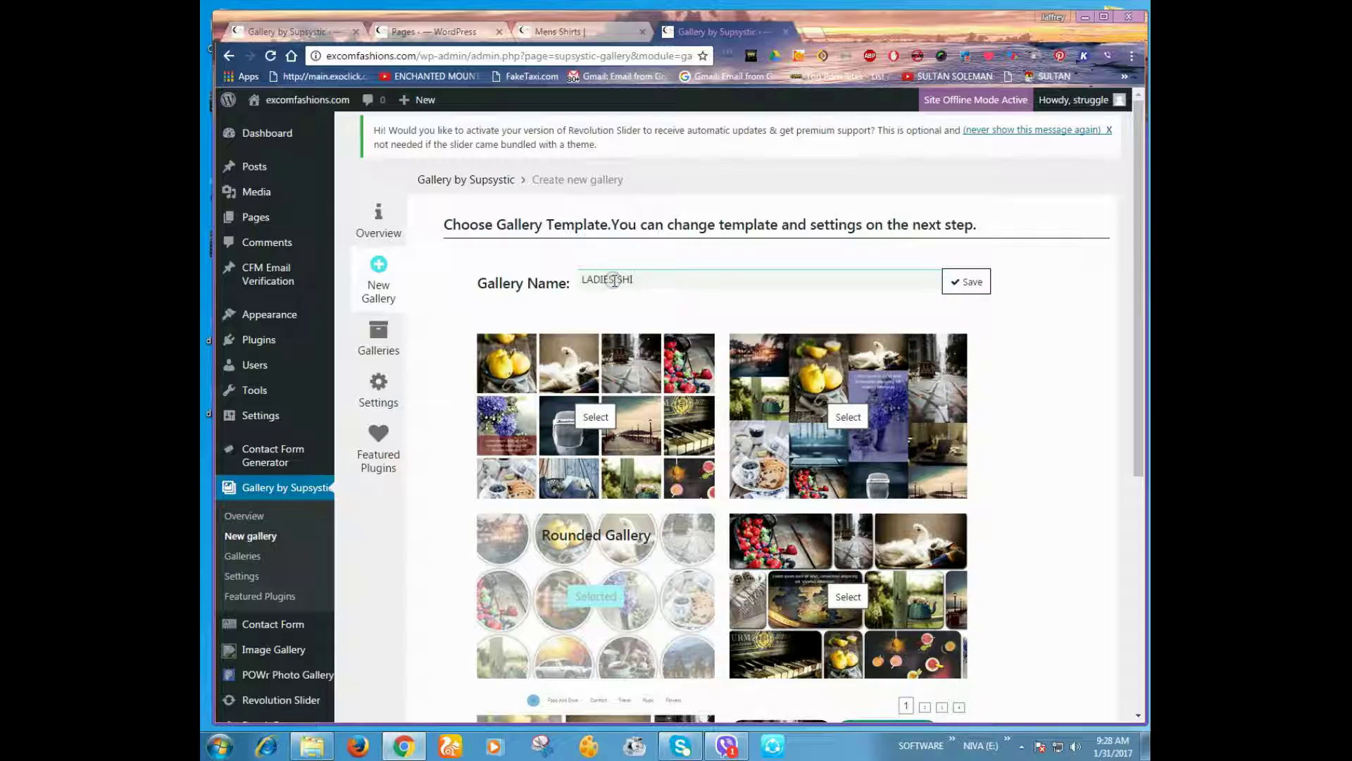
pyautogui.write('DIES SHIRTS')
pyautogui.click(966, 285)
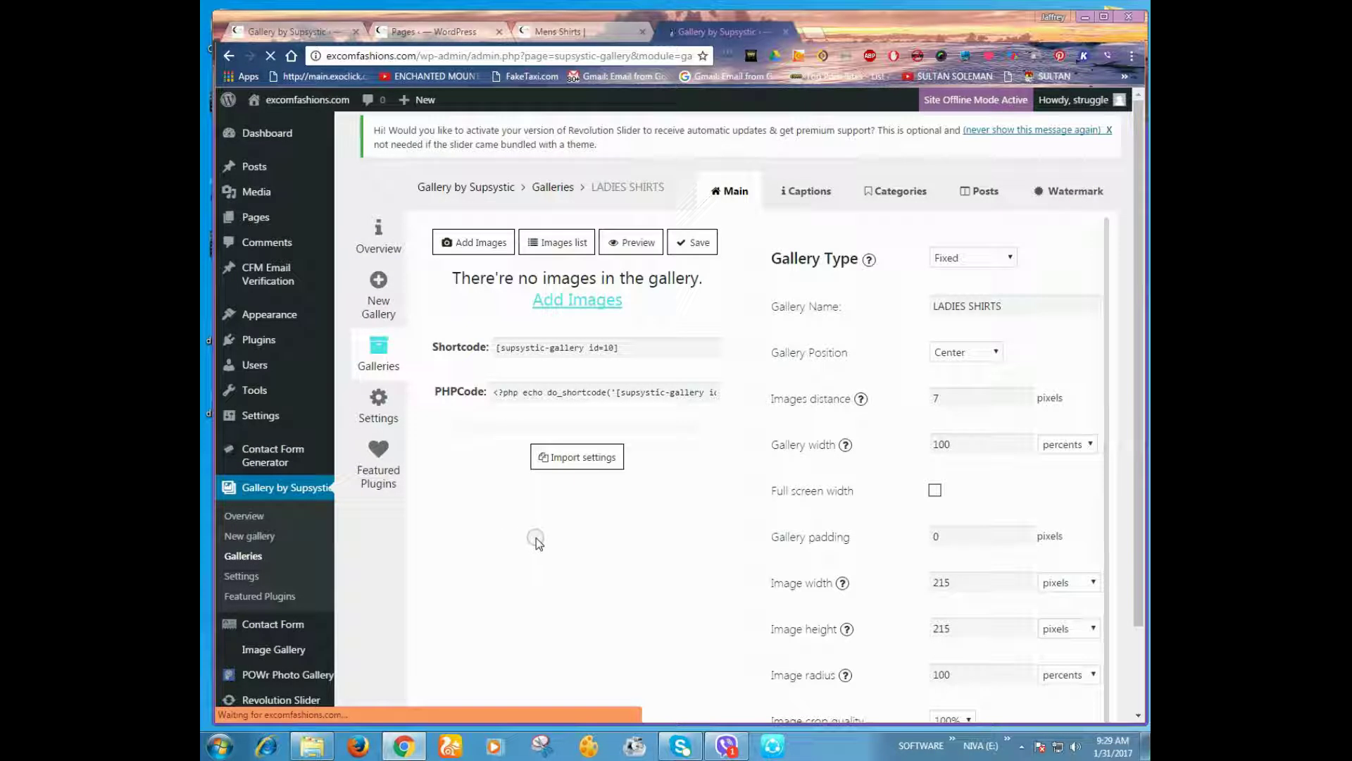
# Copy the LADIES SHIRTS gallery's shortcode [supsystic-gallery id=10] and open the Ladies Shirts page on the live site
pyautogui.click(507, 348)
pyautogui.rightClick(507, 348)
pyautogui.click(558, 357)
pyautogui.click(561, 31)
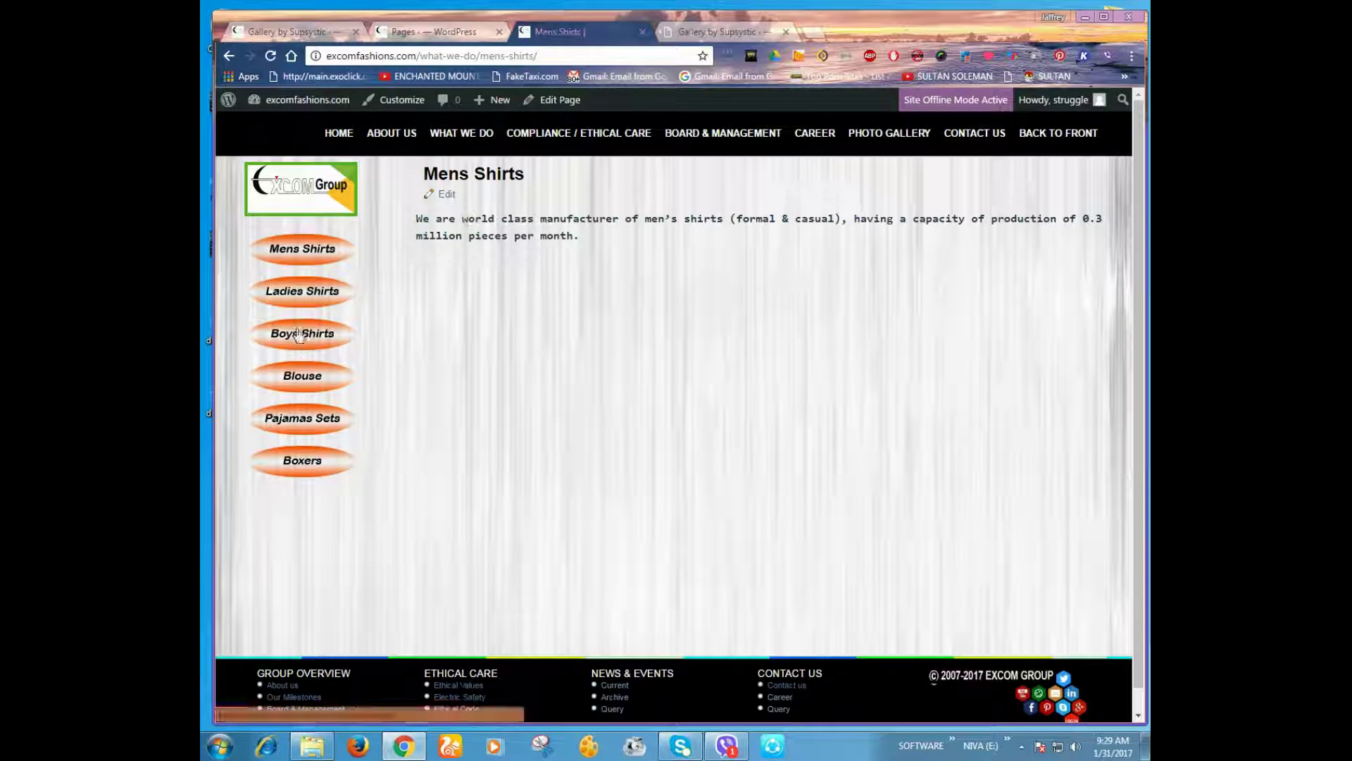
pyautogui.click(298, 291)
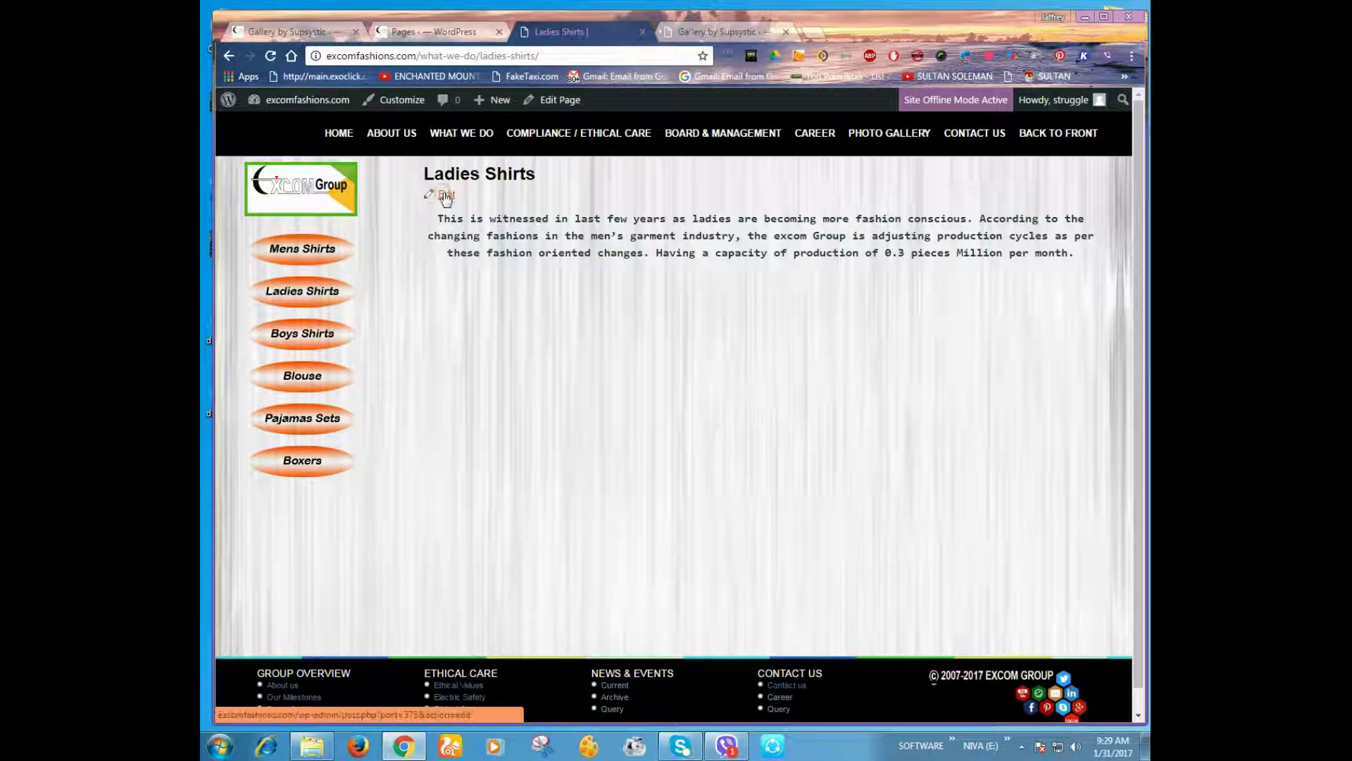
# Edit the Ladies Shirts page: justify its paragraph, insert the shortcode [supsystic-gallery id=10] below it and update the page
pyautogui.click(445, 195)
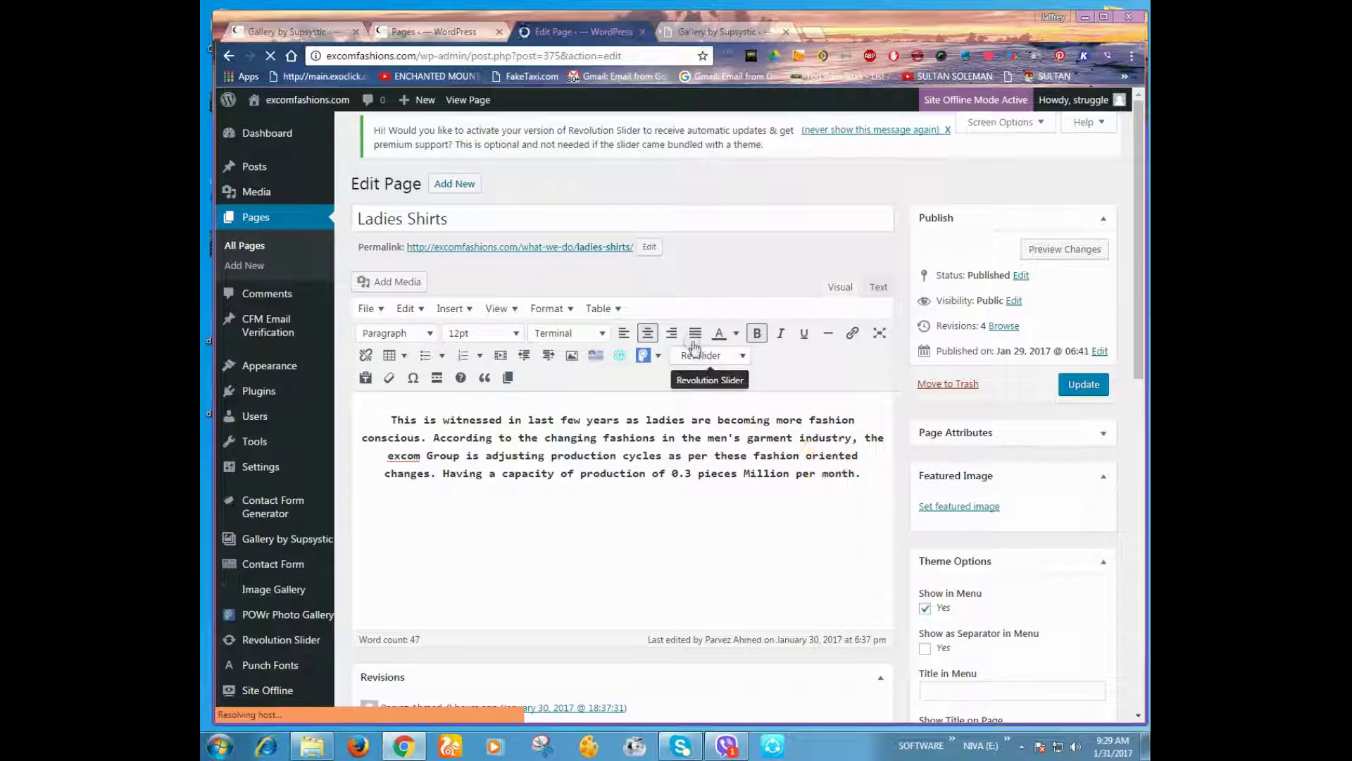
pyautogui.click(695, 333)
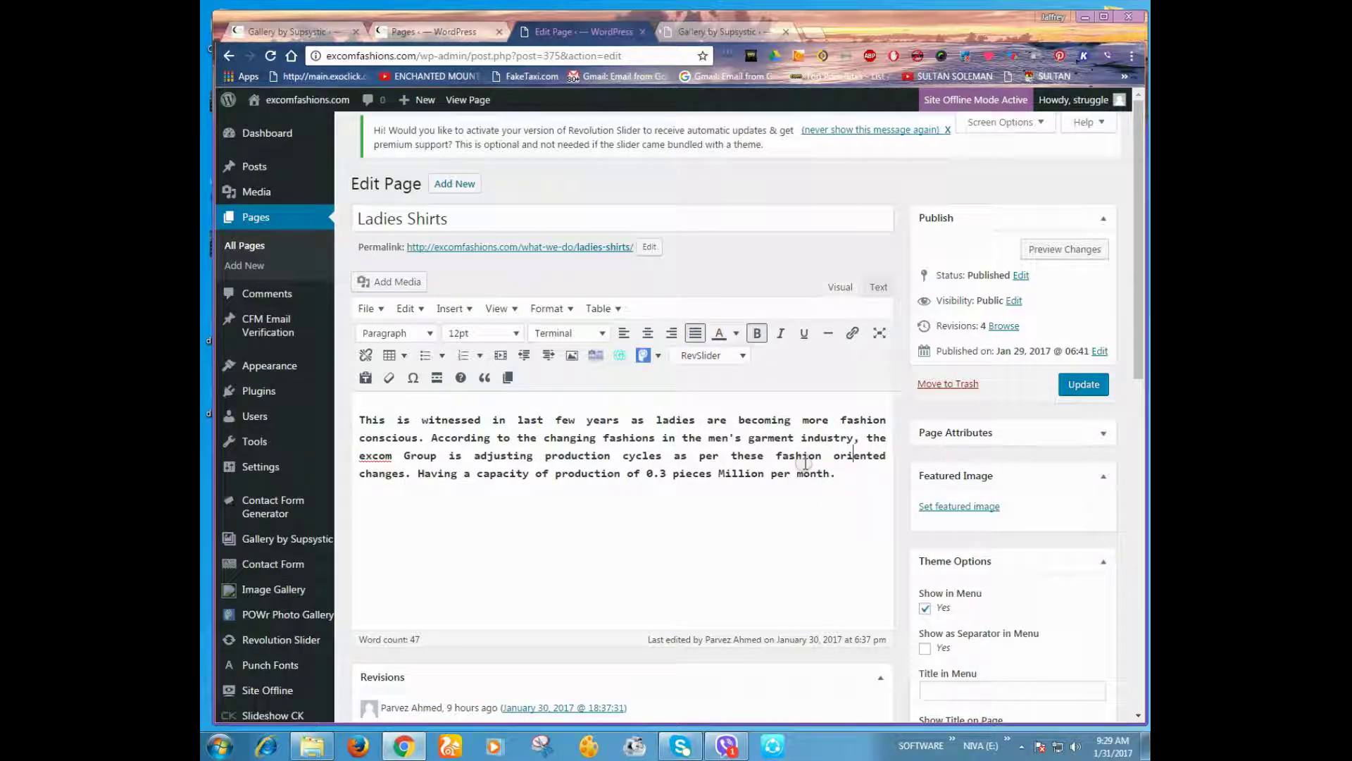
pyautogui.click(847, 479)
pyautogui.hotkey('ctrl', 'v')
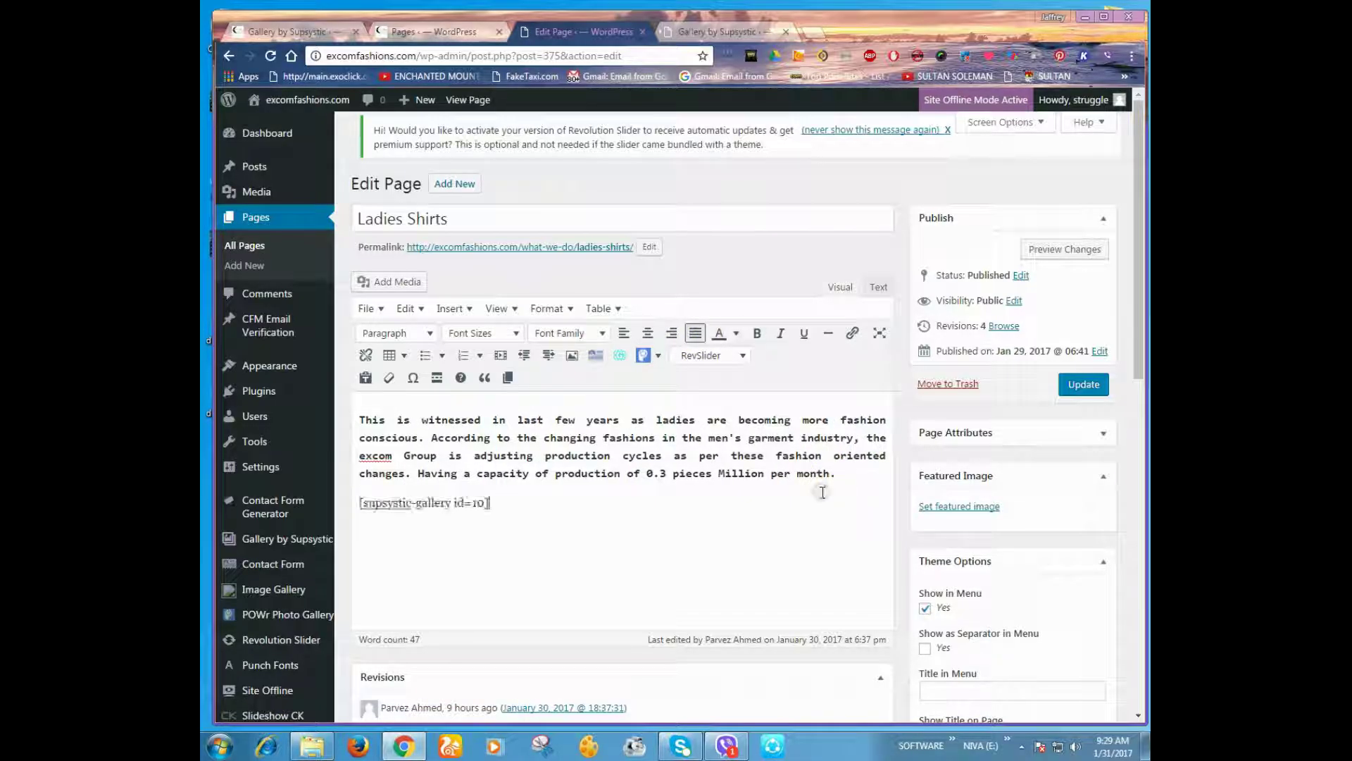
pyautogui.click(1075, 391)
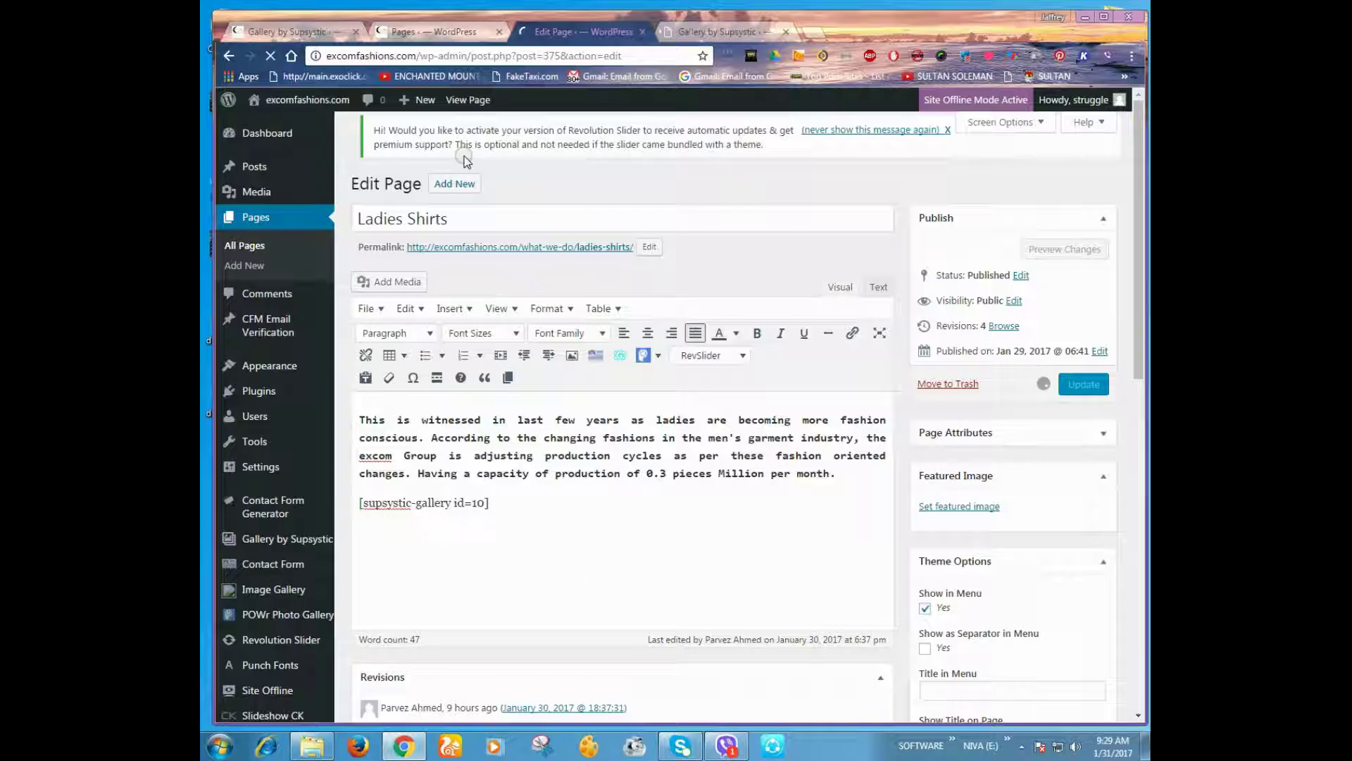
# Import images into the LADIES SHIRTS gallery through the WordPress Media Library, uploading the five ladies' shirt photos from the computer
pyautogui.click(700, 28)
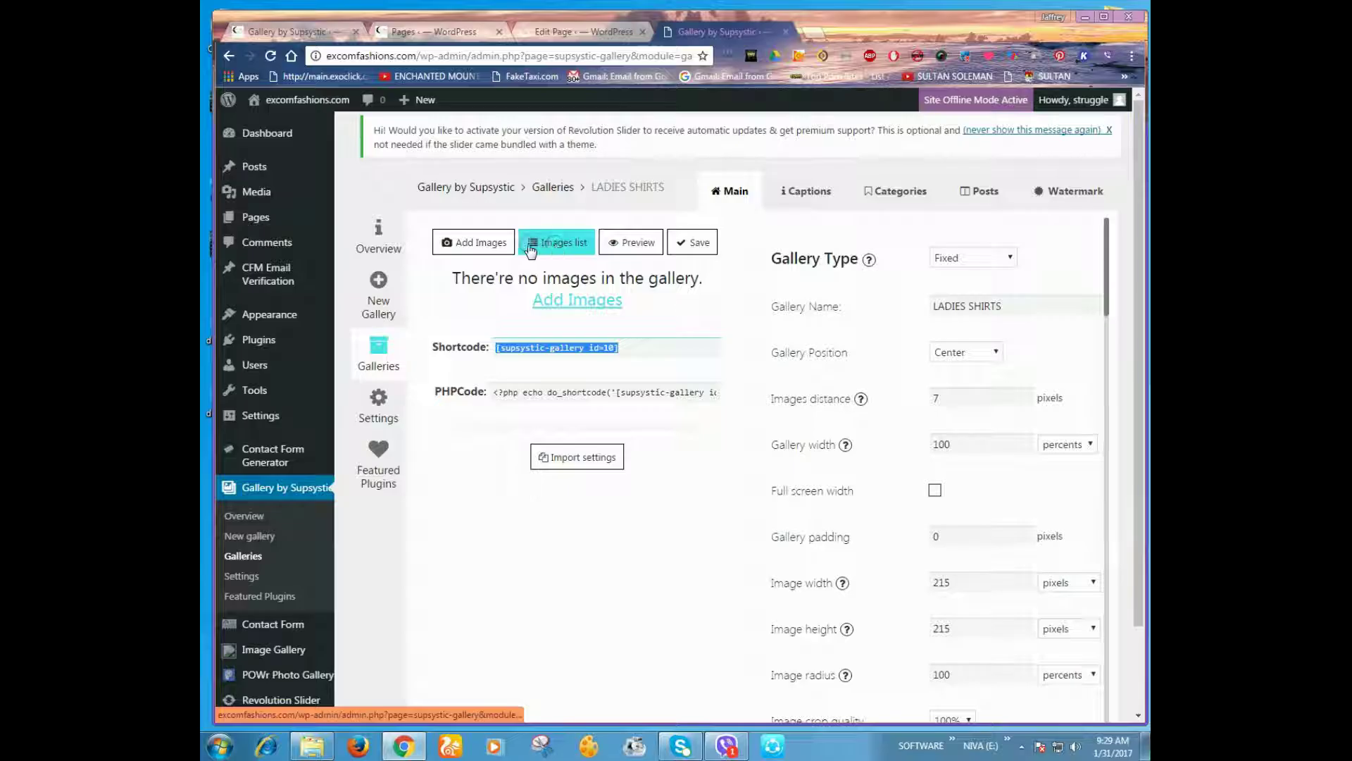
pyautogui.click(459, 245)
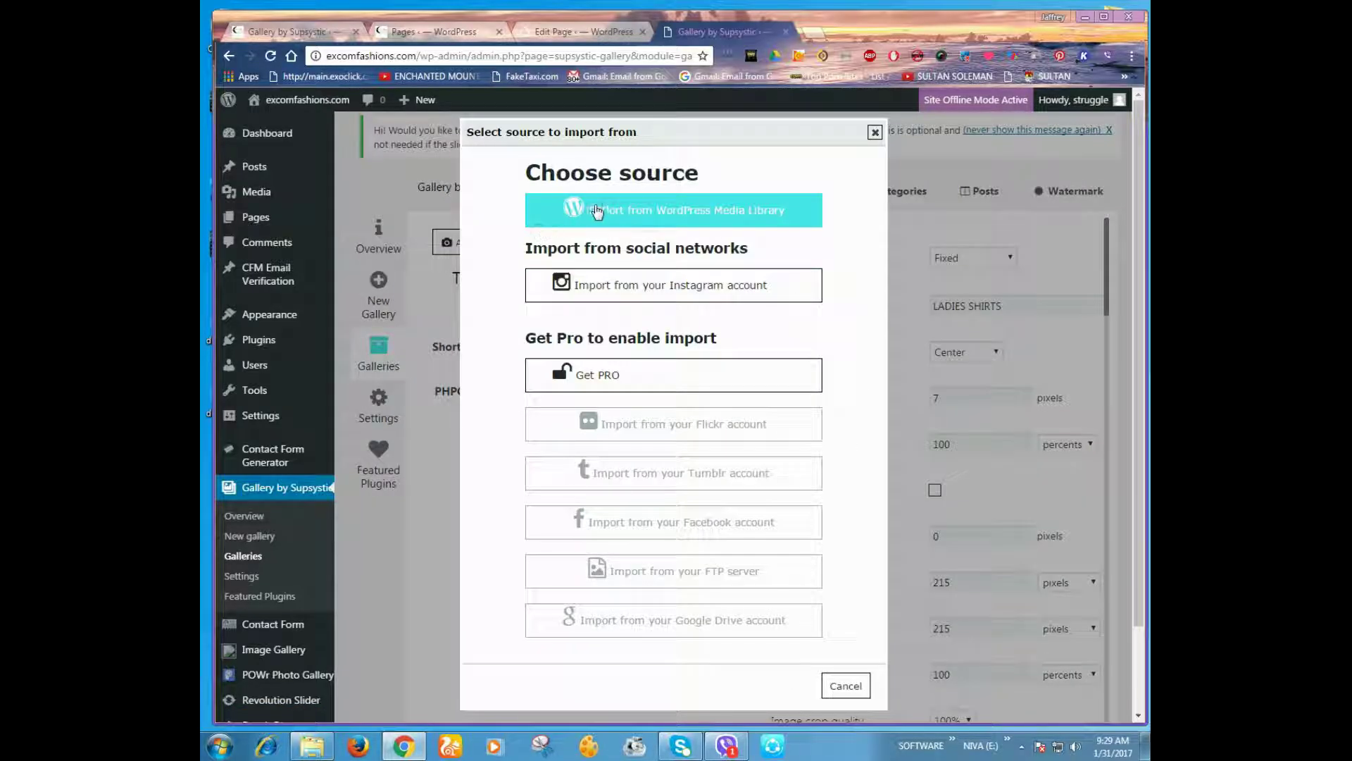
pyautogui.click(673, 208)
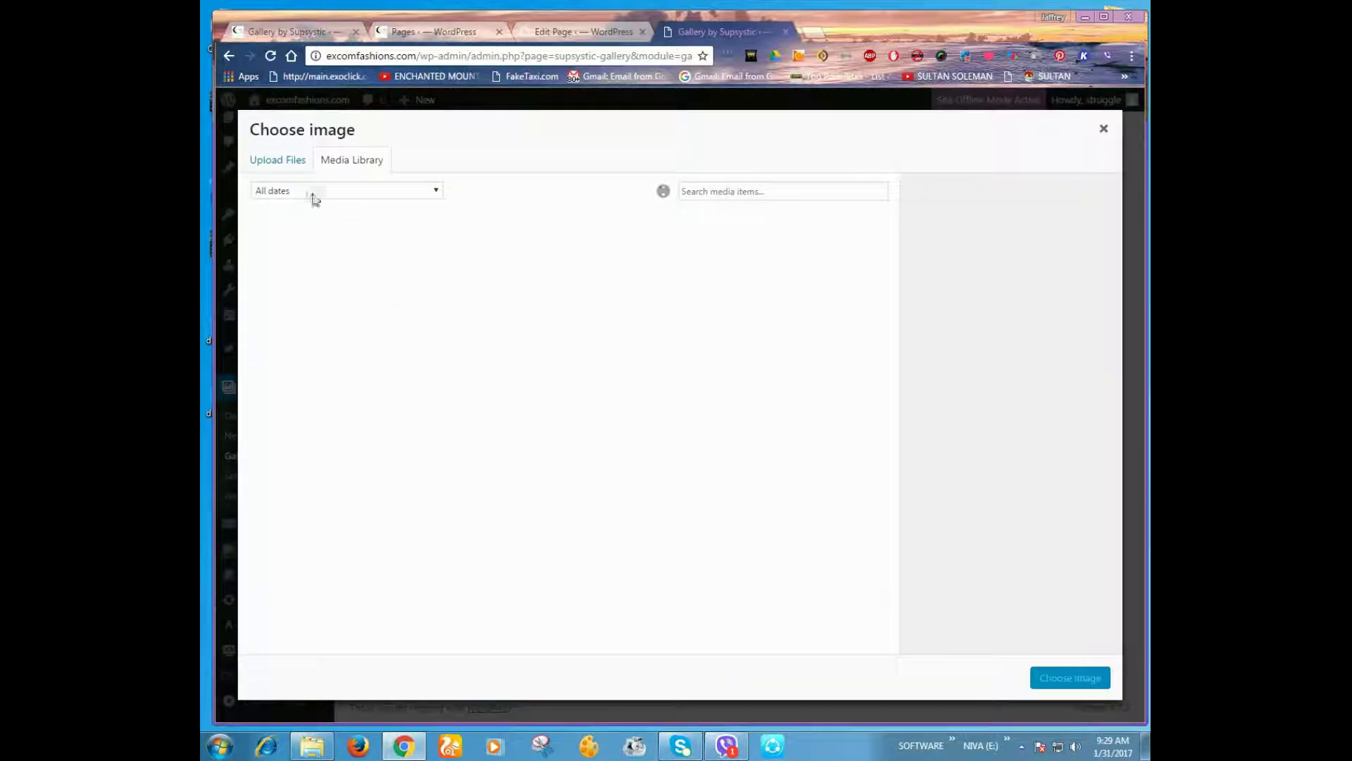
pyautogui.click(281, 163)
pyautogui.click(682, 396)
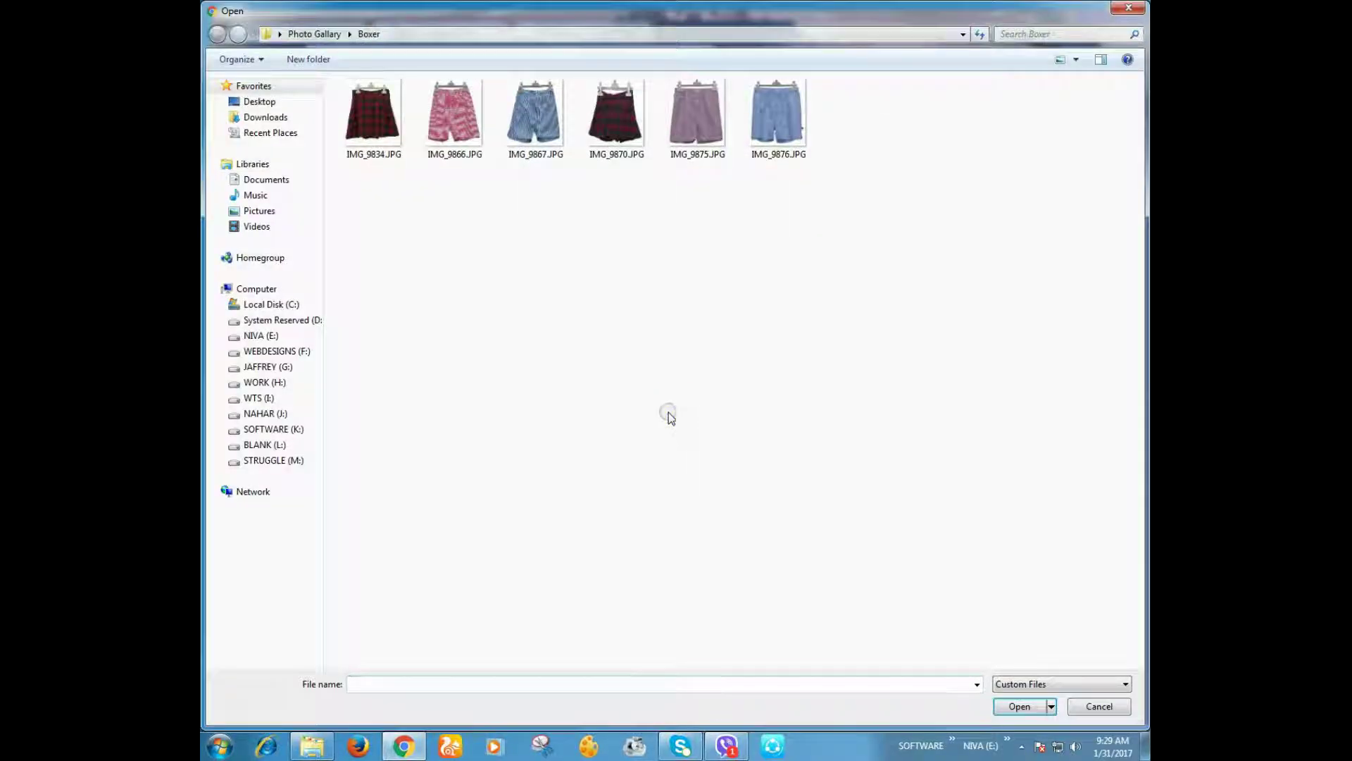
pyautogui.hotkey('alt', 'Up')
pyautogui.doubleClick(399, 140)
pyautogui.moveTo(775, 78); pyautogui.dragTo(356, 189)
pyautogui.click(1020, 706)
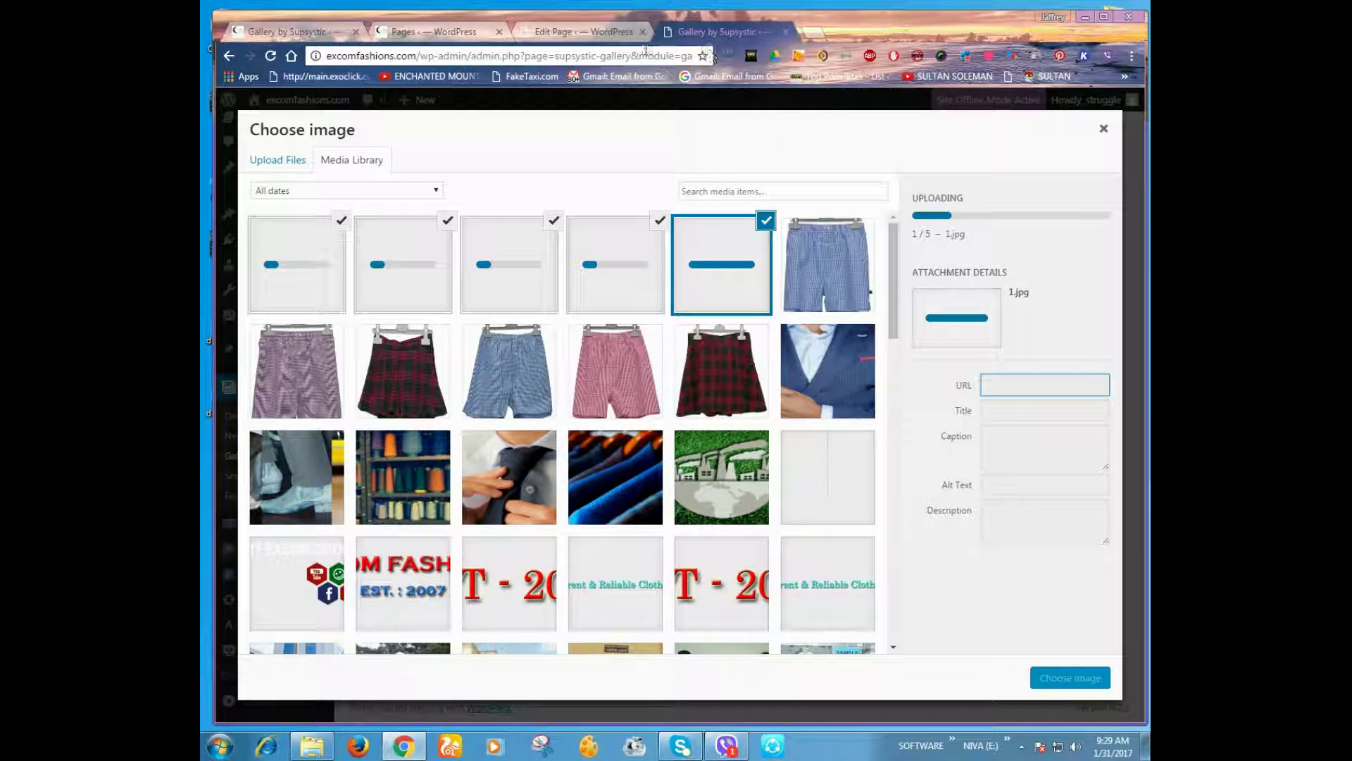
# Check the galleries on the live Mens Shirts, Boys Shirts and Boxers pages
pyautogui.click(587, 39)
pyautogui.click(694, 278)
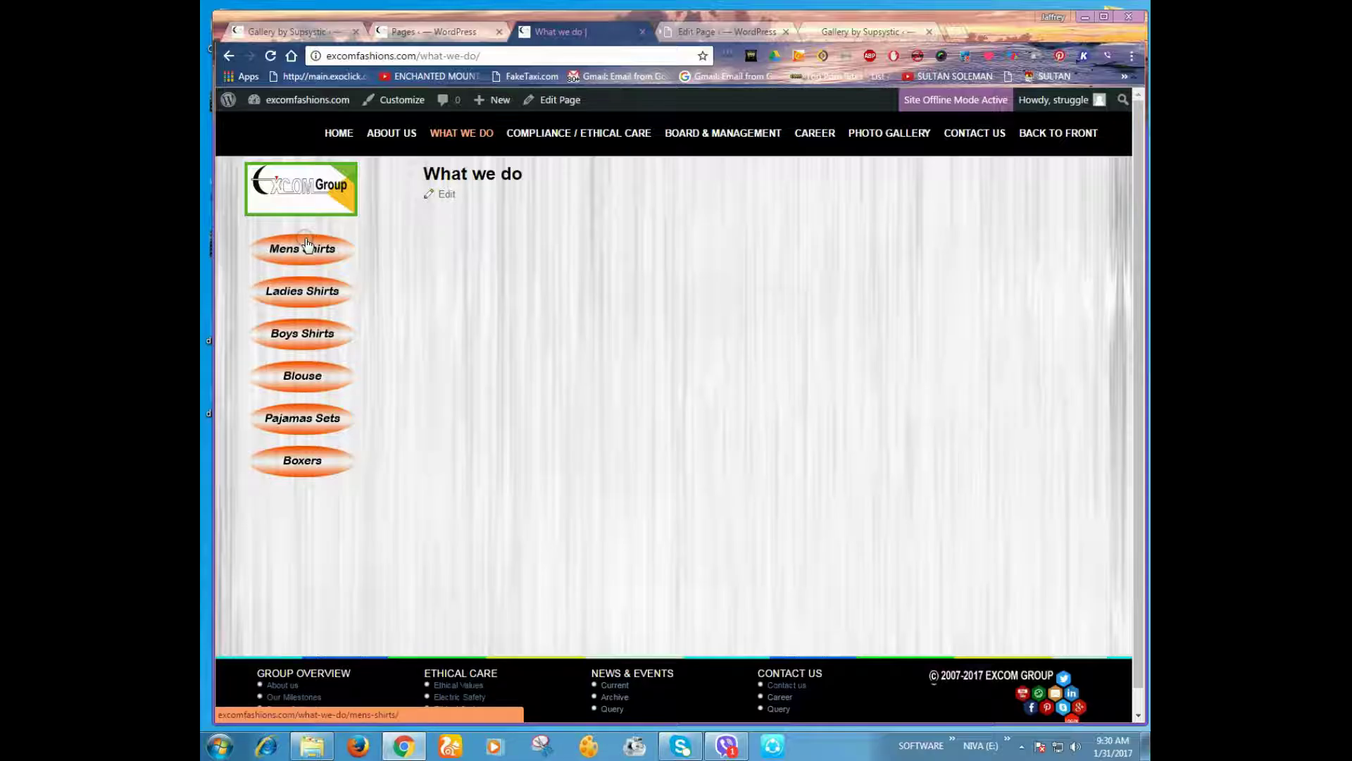
pyautogui.click(306, 244)
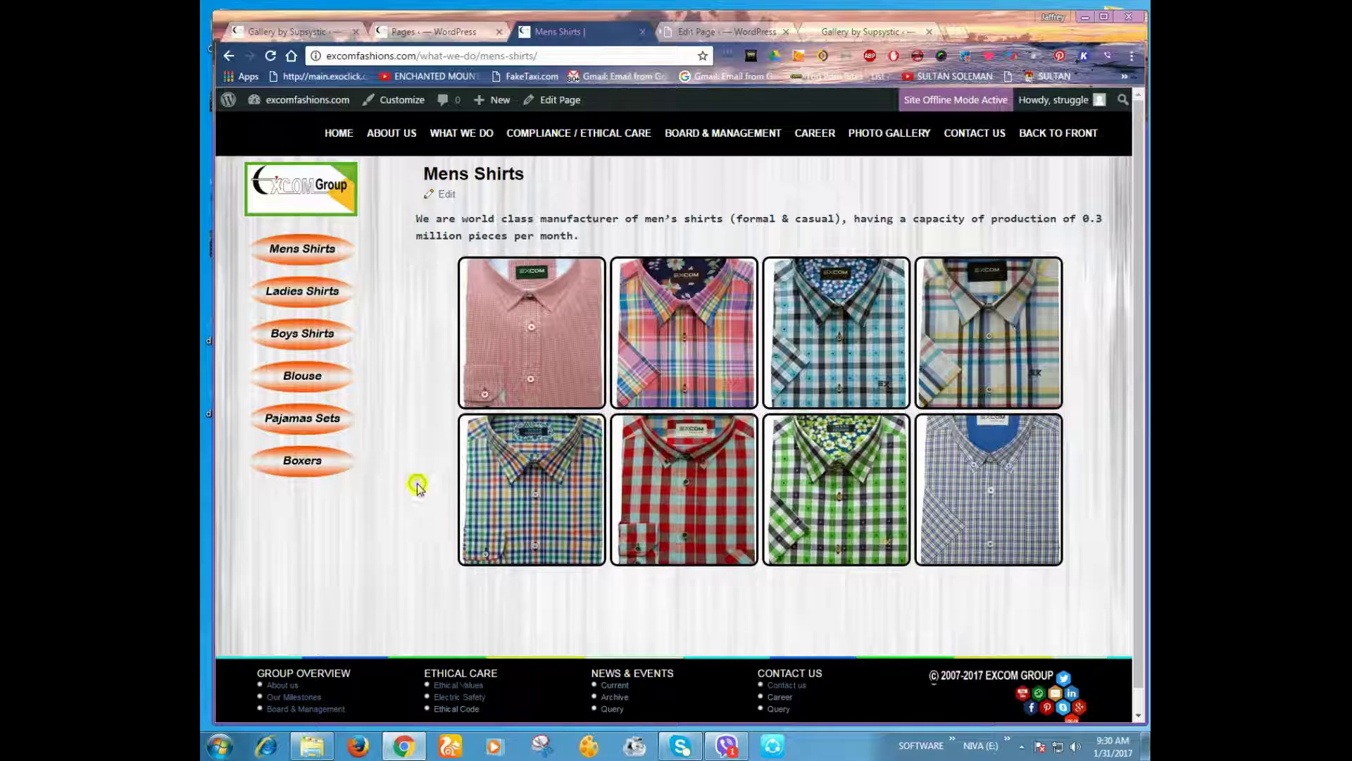
pyautogui.click(285, 338)
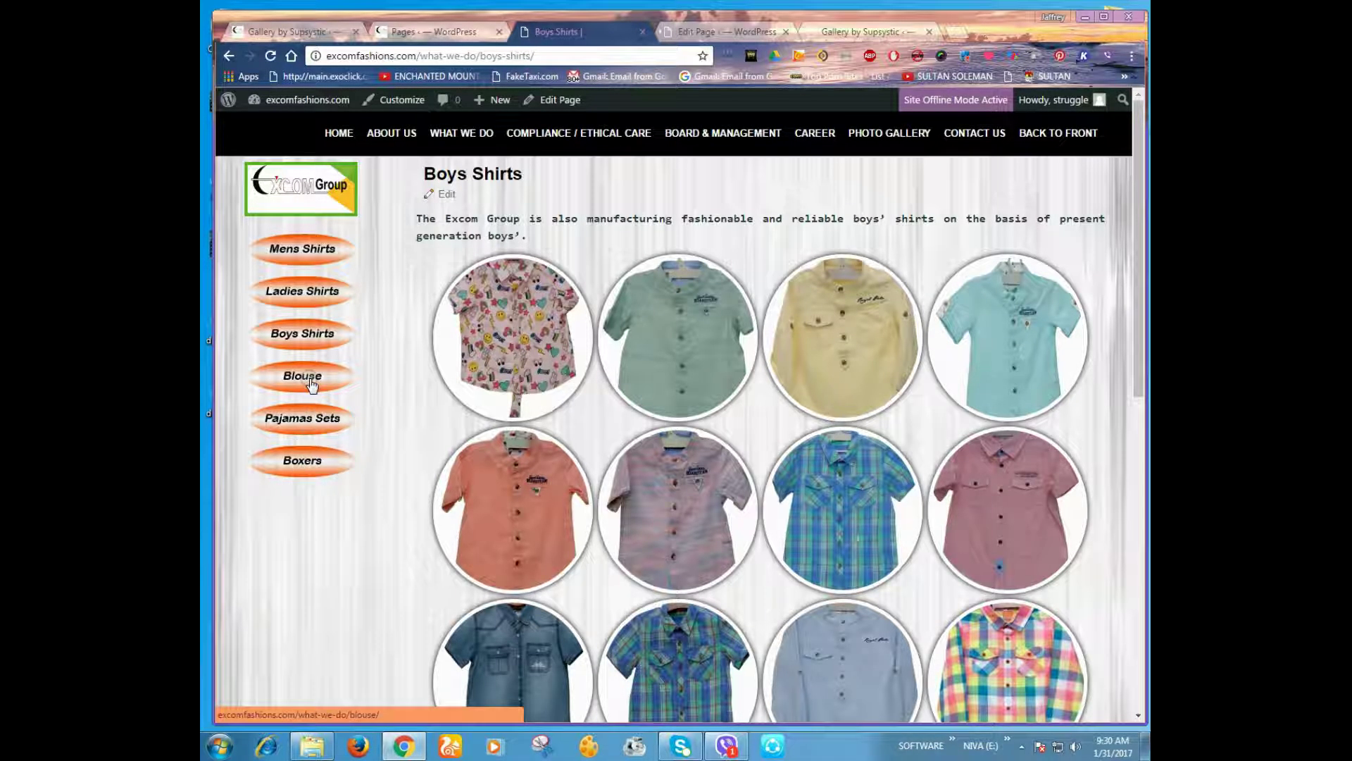
pyautogui.click(294, 469)
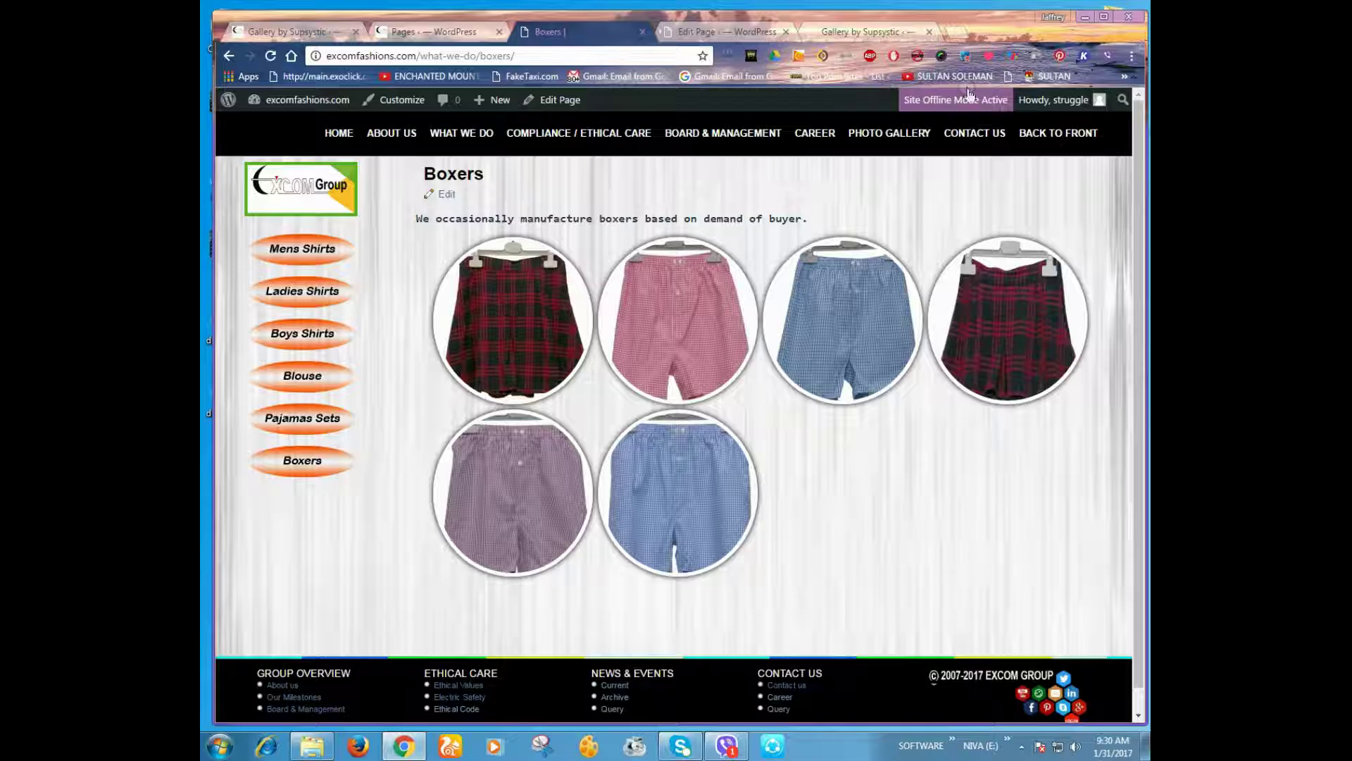
# Return to the image chooser and add the five uploaded ladies' shirt images to the LADIES SHIRTS gallery
pyautogui.click(861, 33)
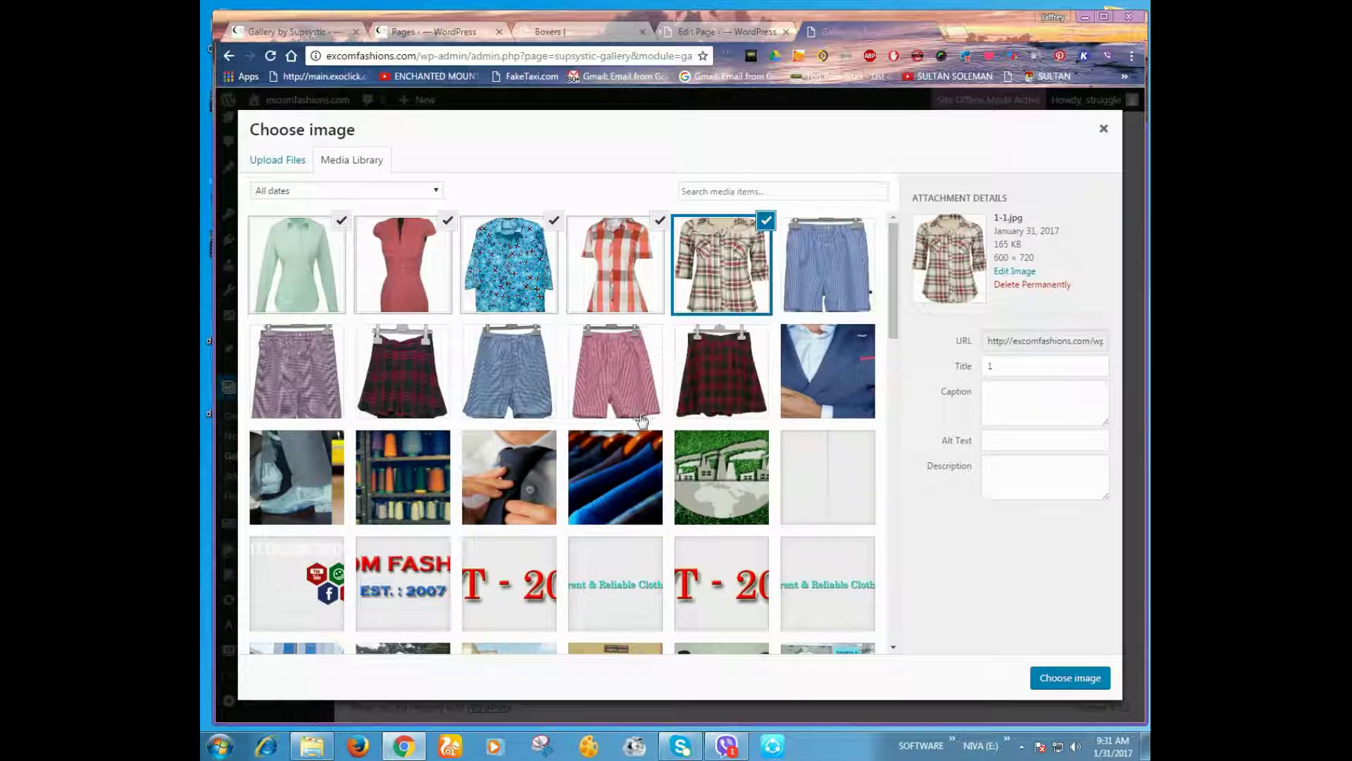
pyautogui.scroll(-3, 733, 387)
pyautogui.scroll(3, 722, 400)
pyautogui.click(1070, 678)
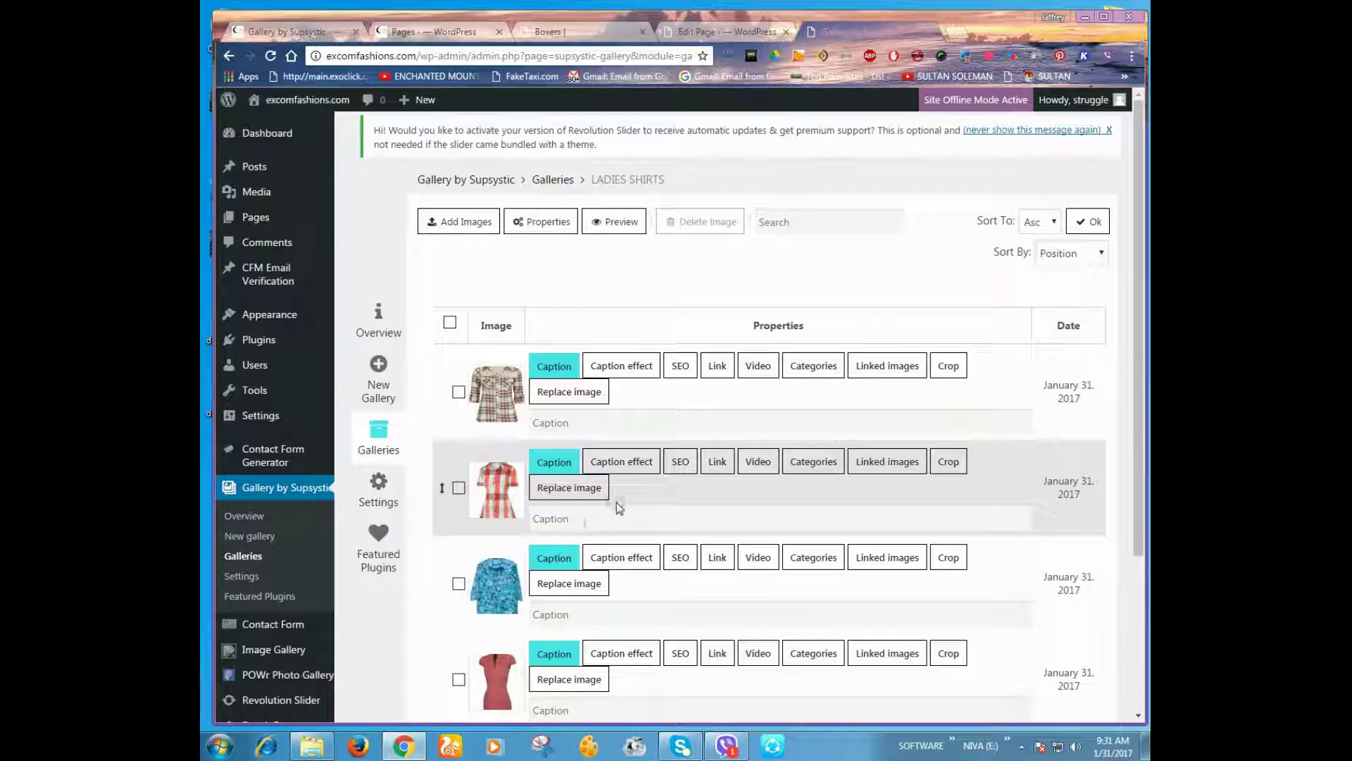
pyautogui.scroll(-1, 774, 600)
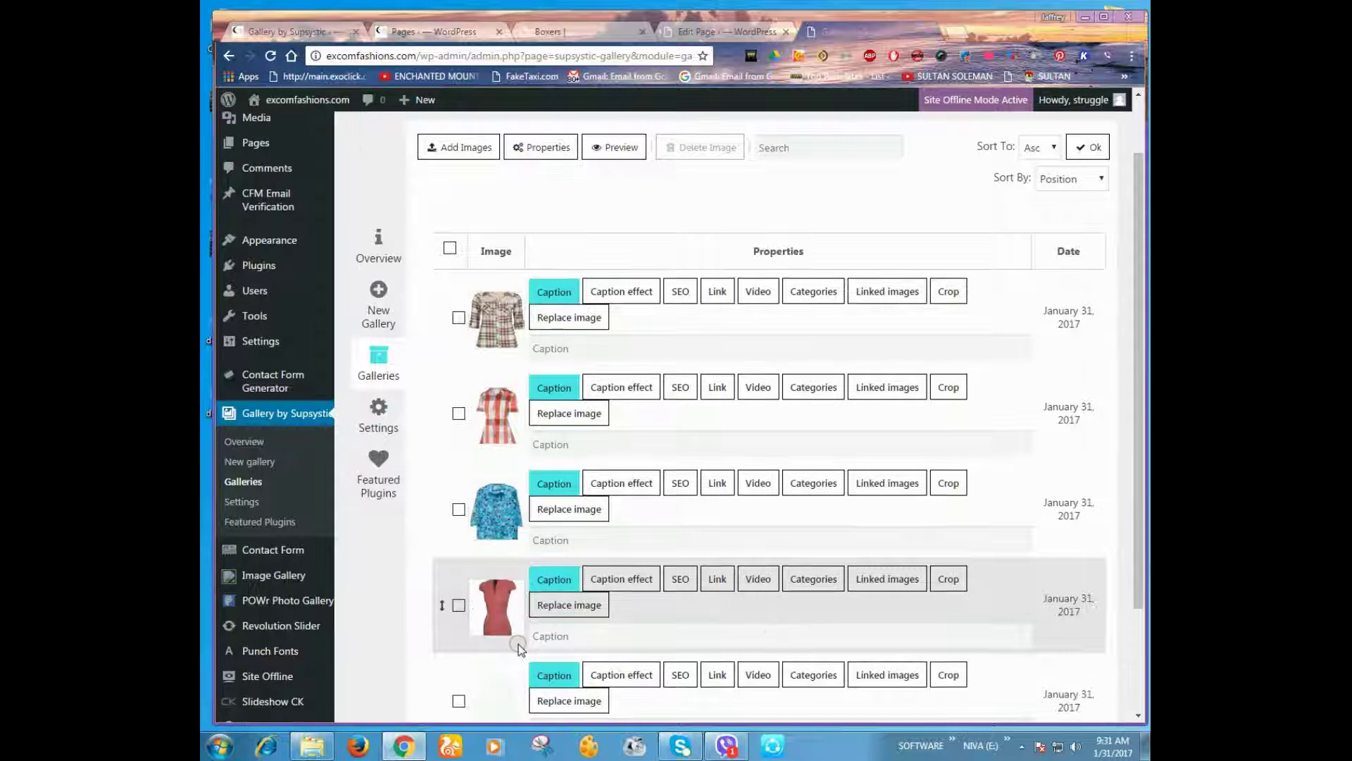